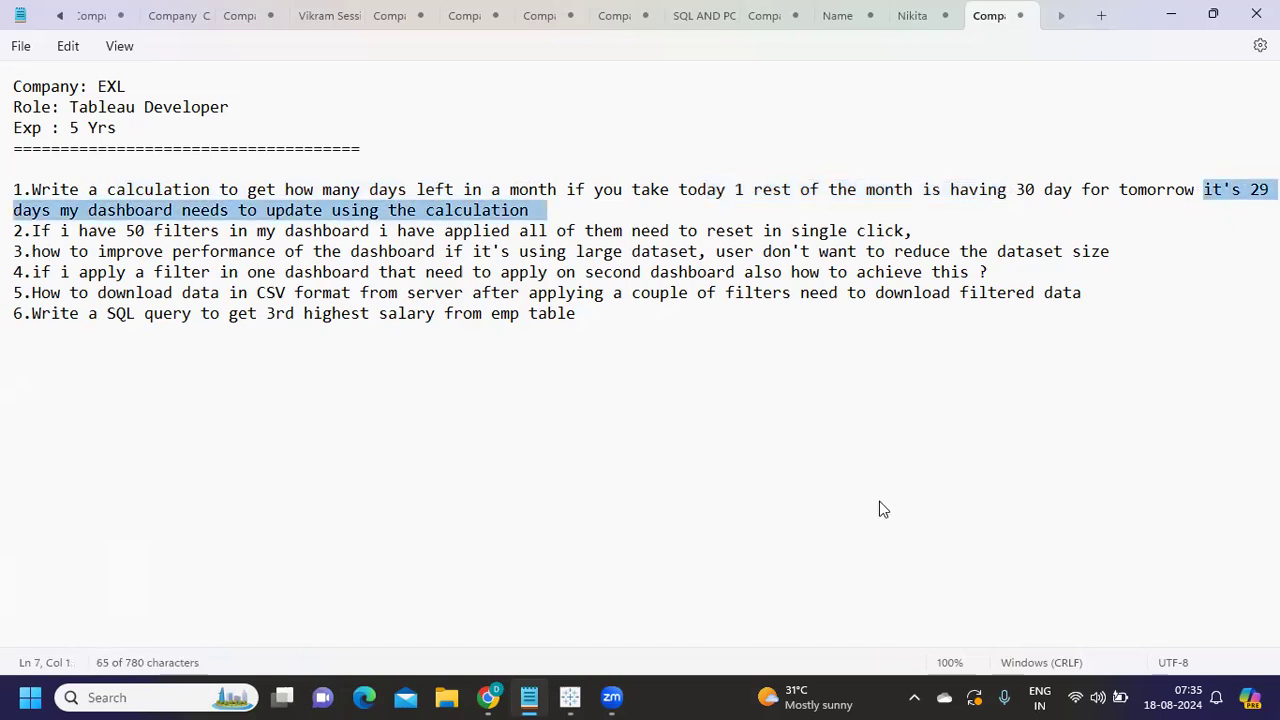
# Step: Highlight the days-left-in-a-month wording in the interview notes, switch to Tableau and open Sheet 1
pyautogui.click(590, 375)
pyautogui.moveTo(368, 190); pyautogui.dragTo(624, 192)
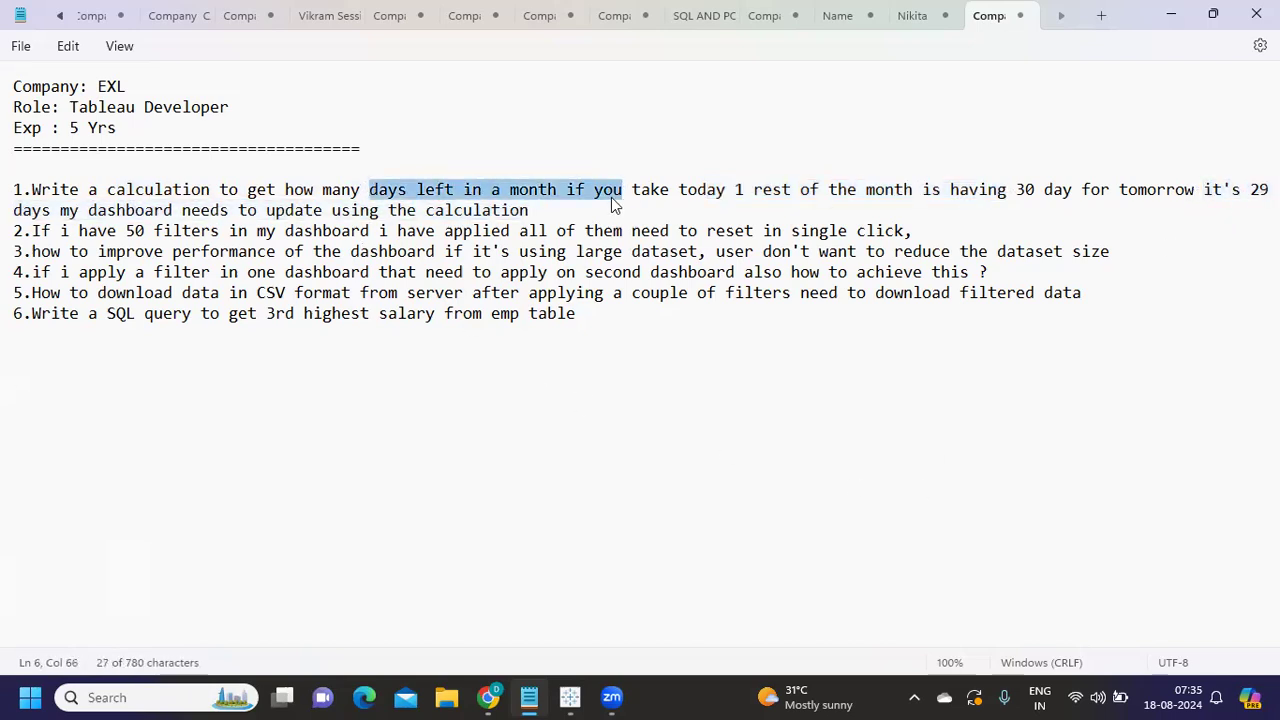
pyautogui.moveTo(570, 697)
pyautogui.click(579, 613)
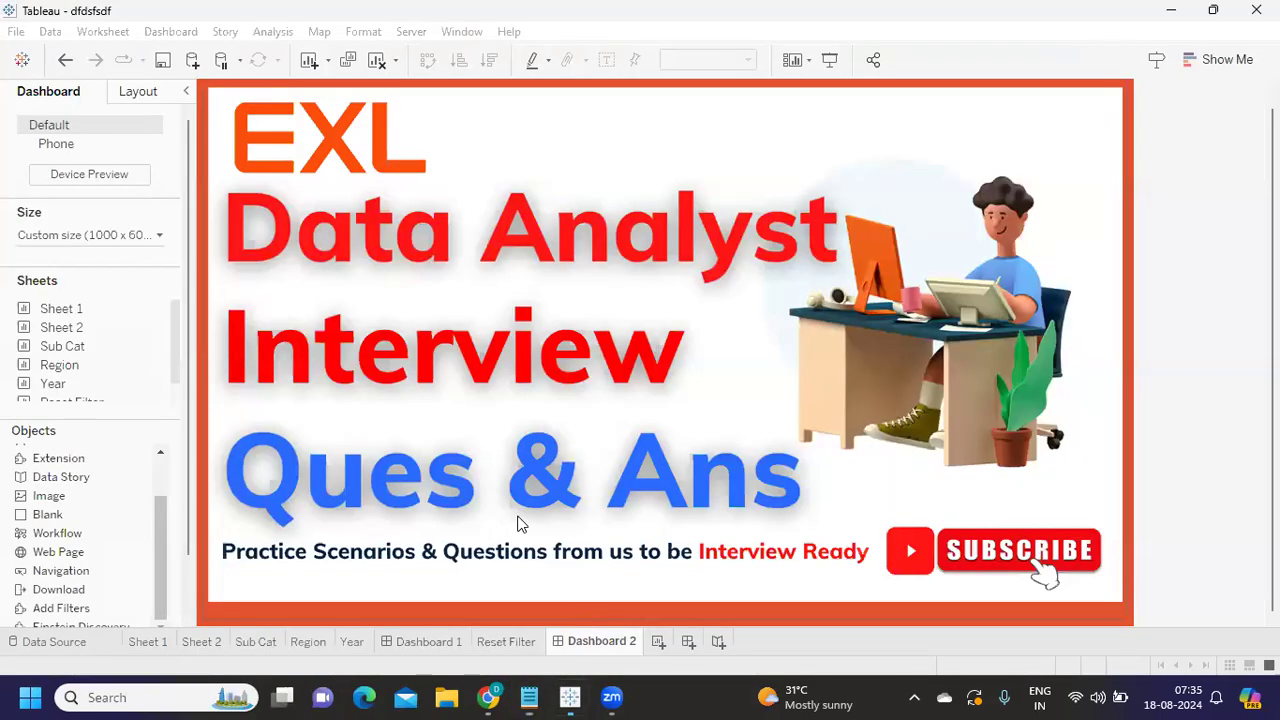
pyautogui.click(148, 641)
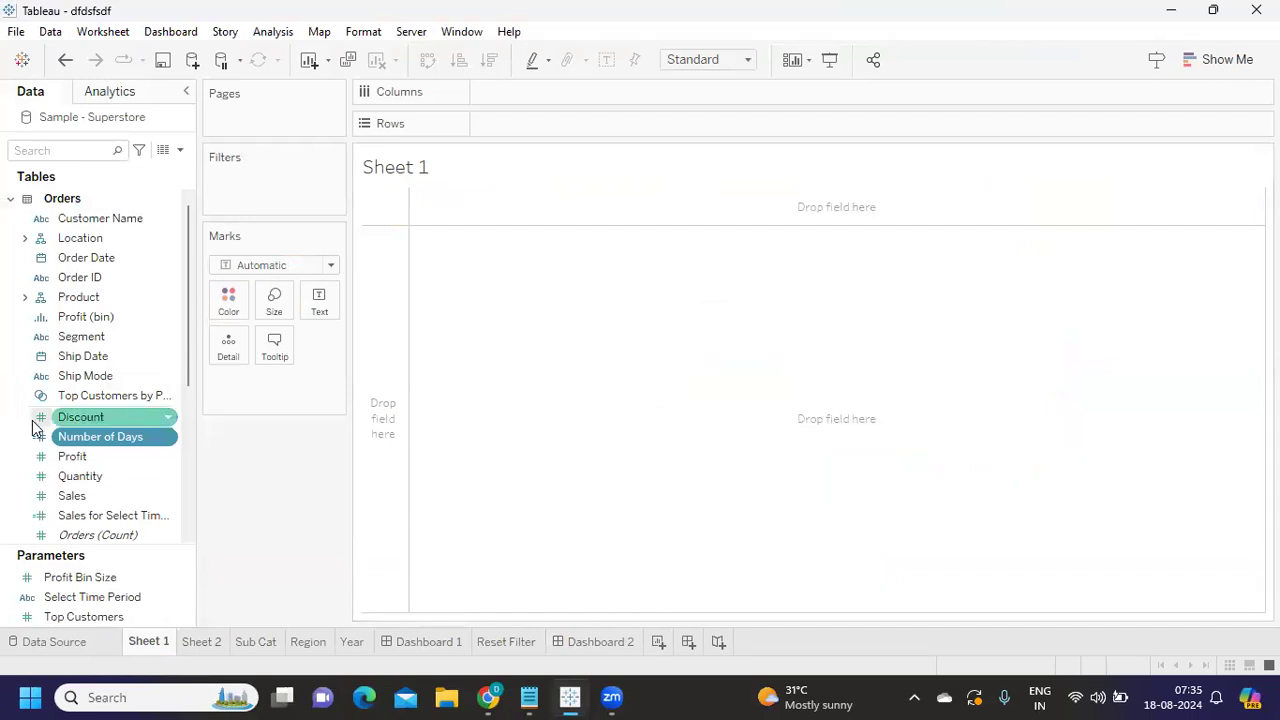
# Step: Place Order Date on Rows twice, as year and as discrete month
pyautogui.moveTo(80, 258); pyautogui.dragTo(503, 128)
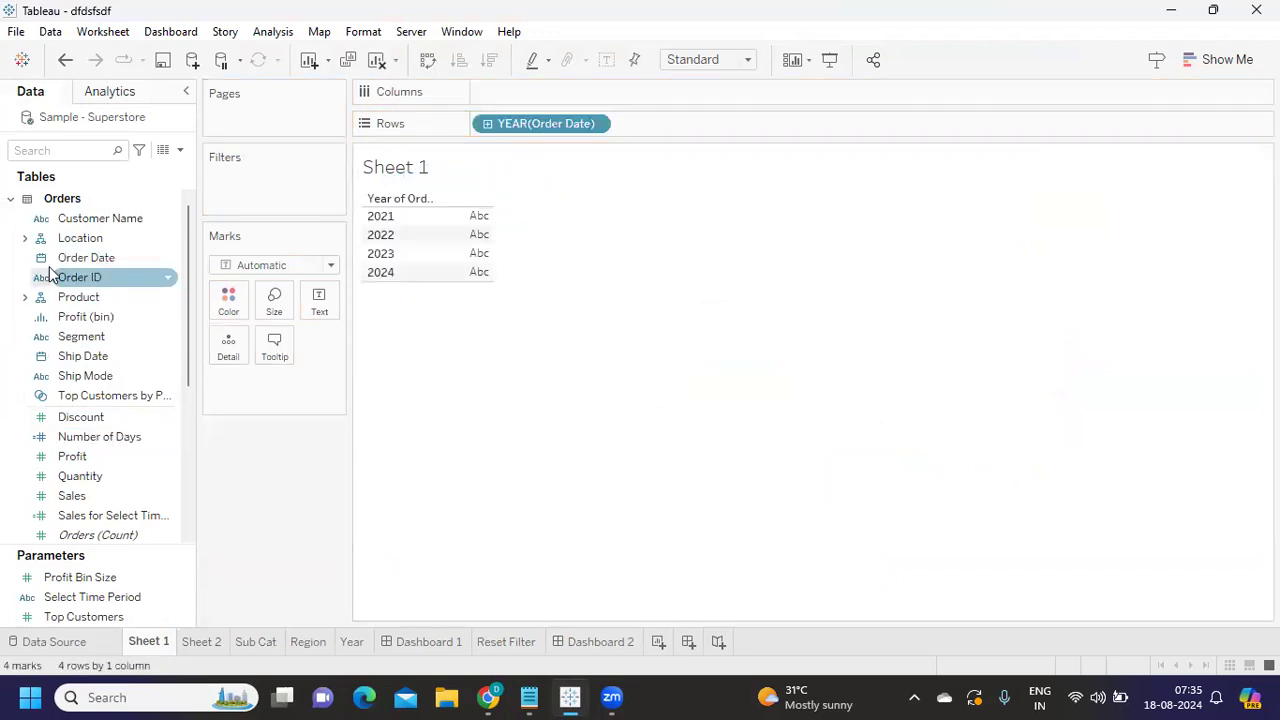
pyautogui.moveTo(149, 257); pyautogui.dragTo(668, 130)
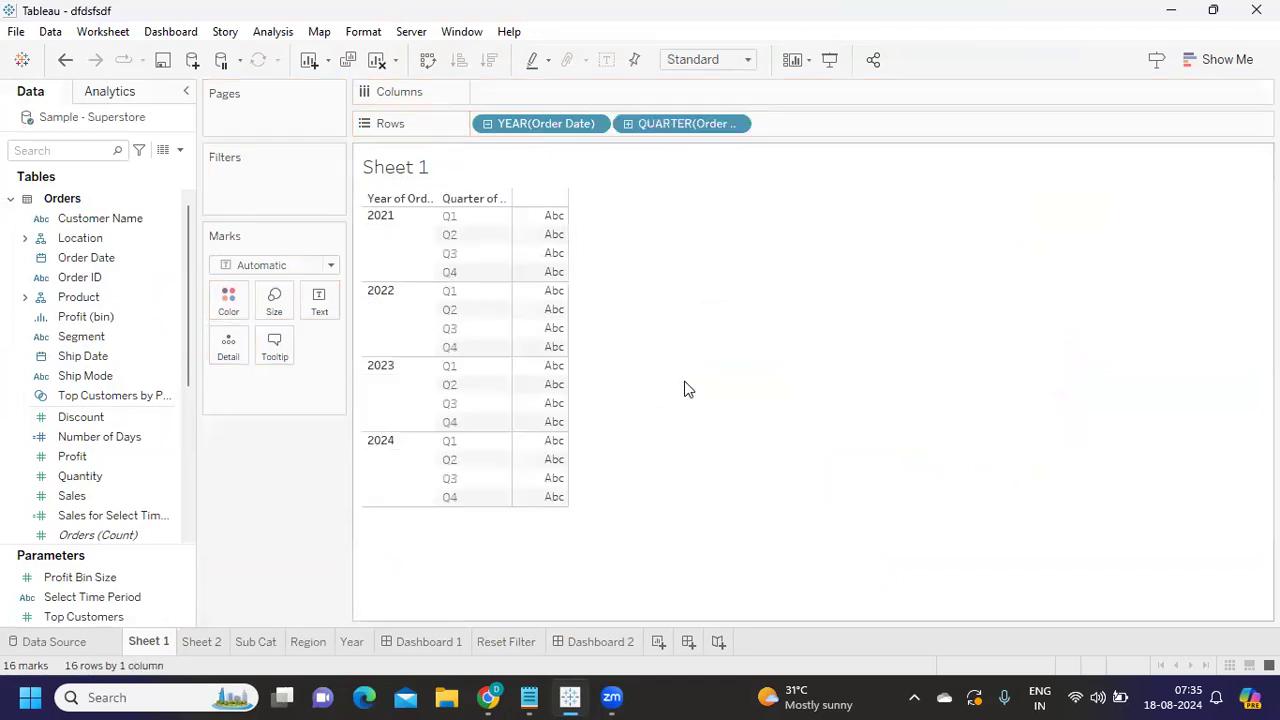
pyautogui.click(731, 126)
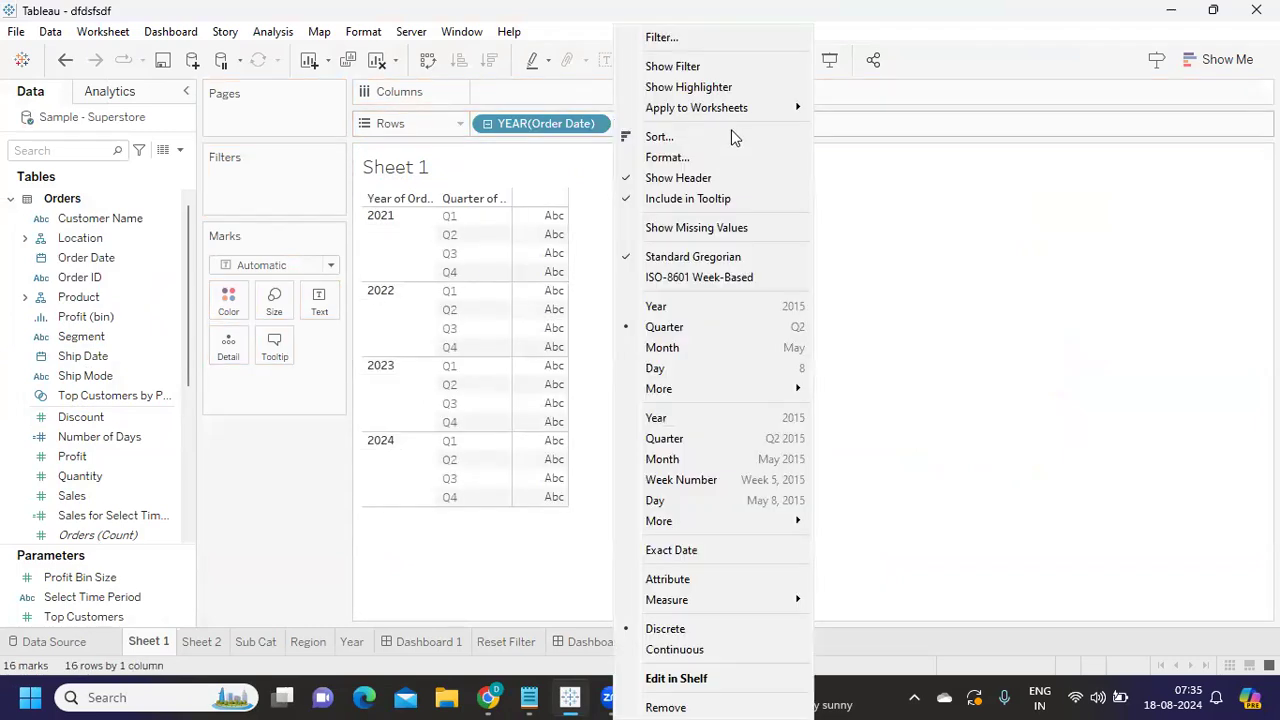
pyautogui.click(714, 462)
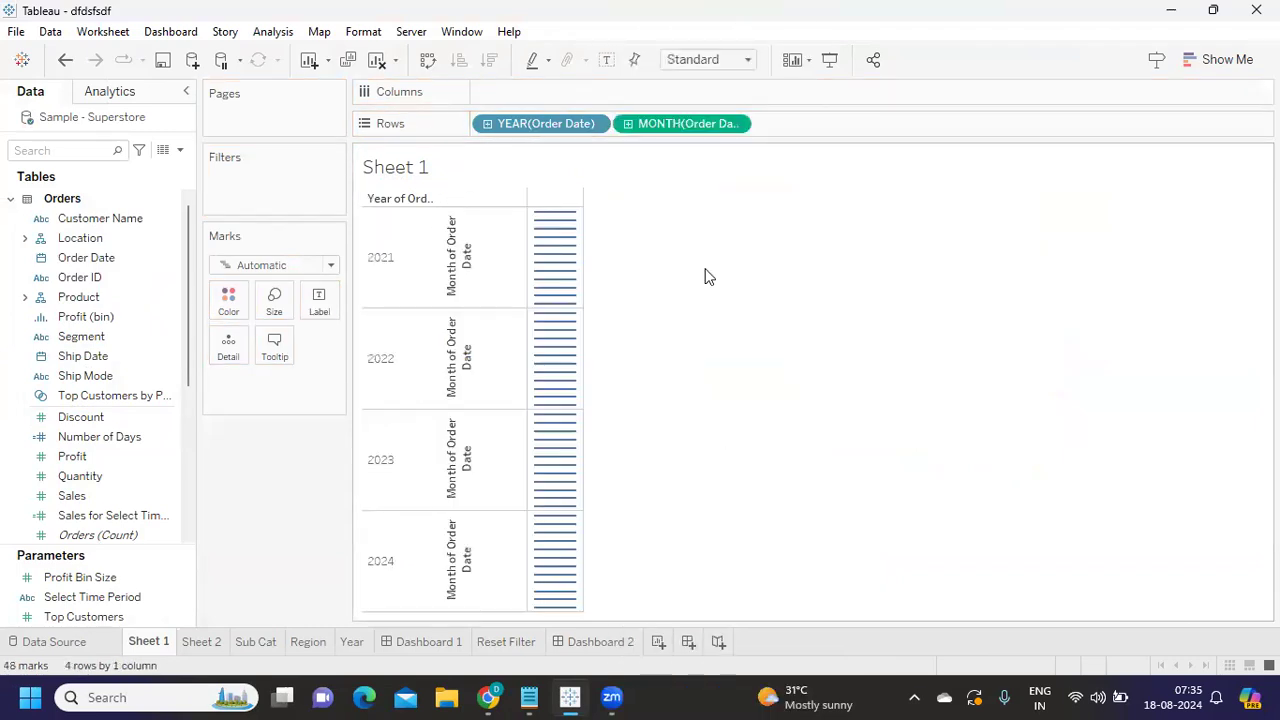
pyautogui.click(738, 124)
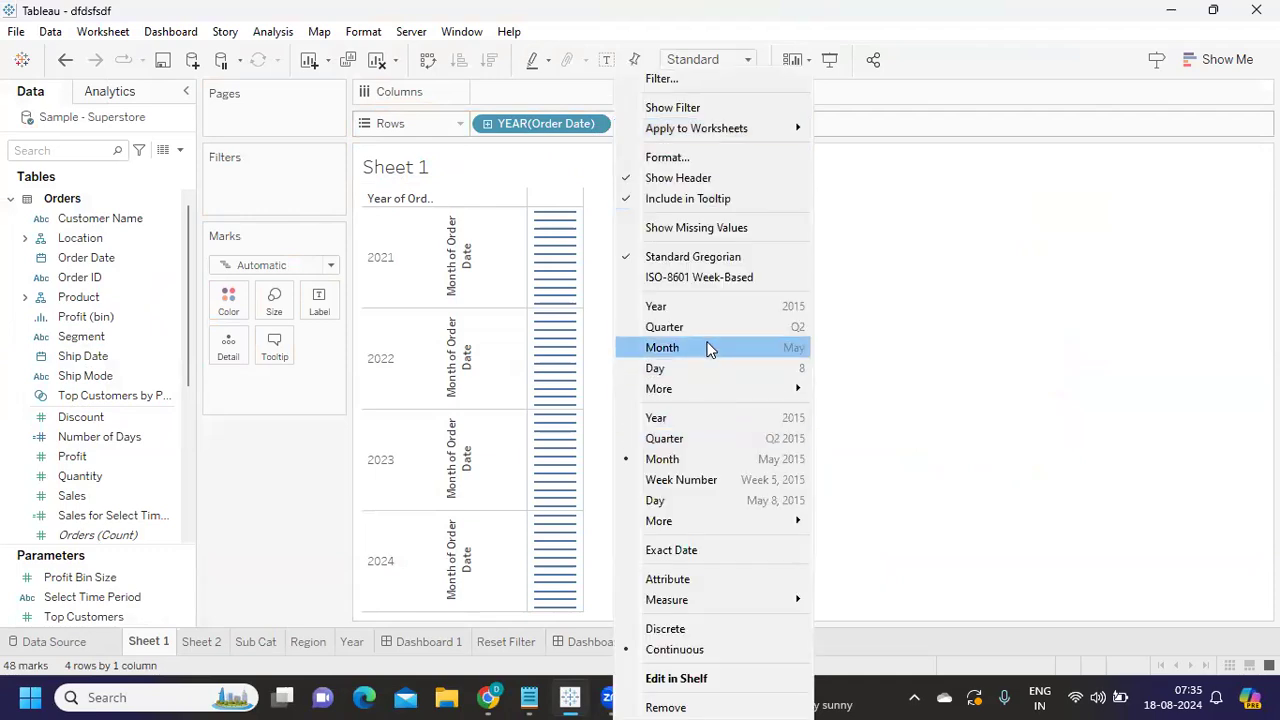
pyautogui.click(709, 347)
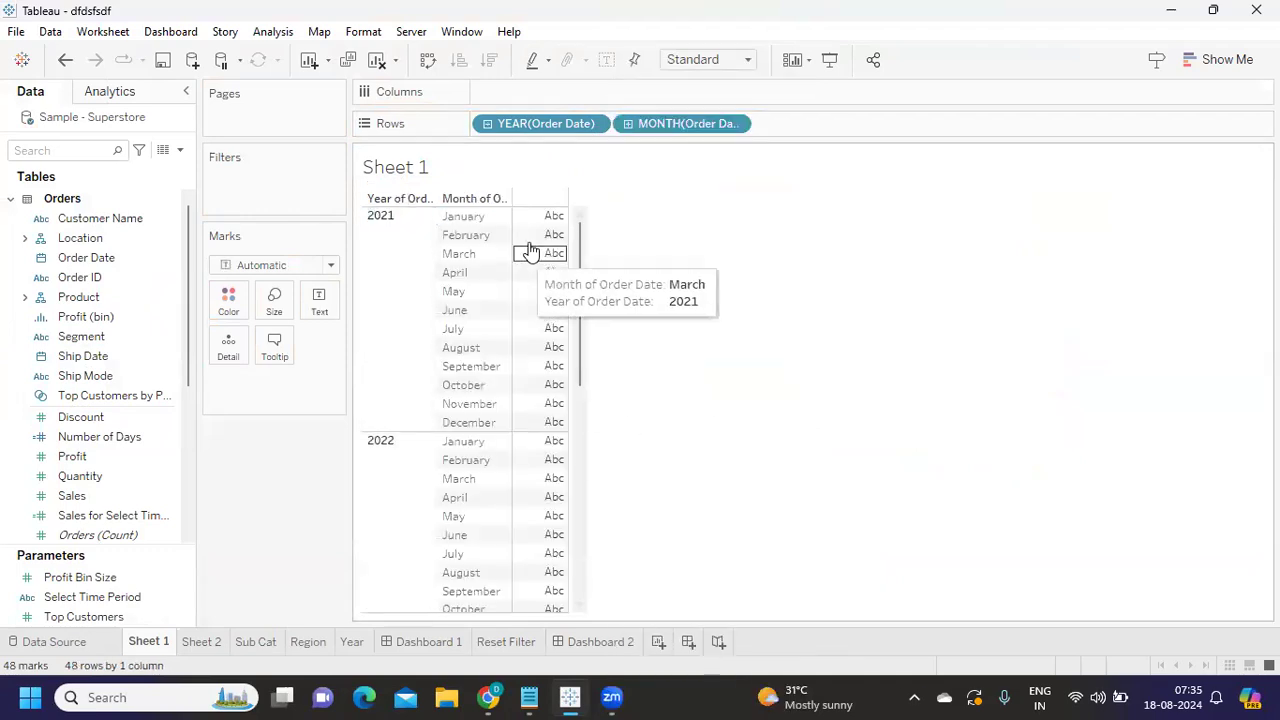
# Step: Create a calculated field named "Total Number of Day in a Month"
pyautogui.click(180, 151)
pyautogui.click(148, 165)
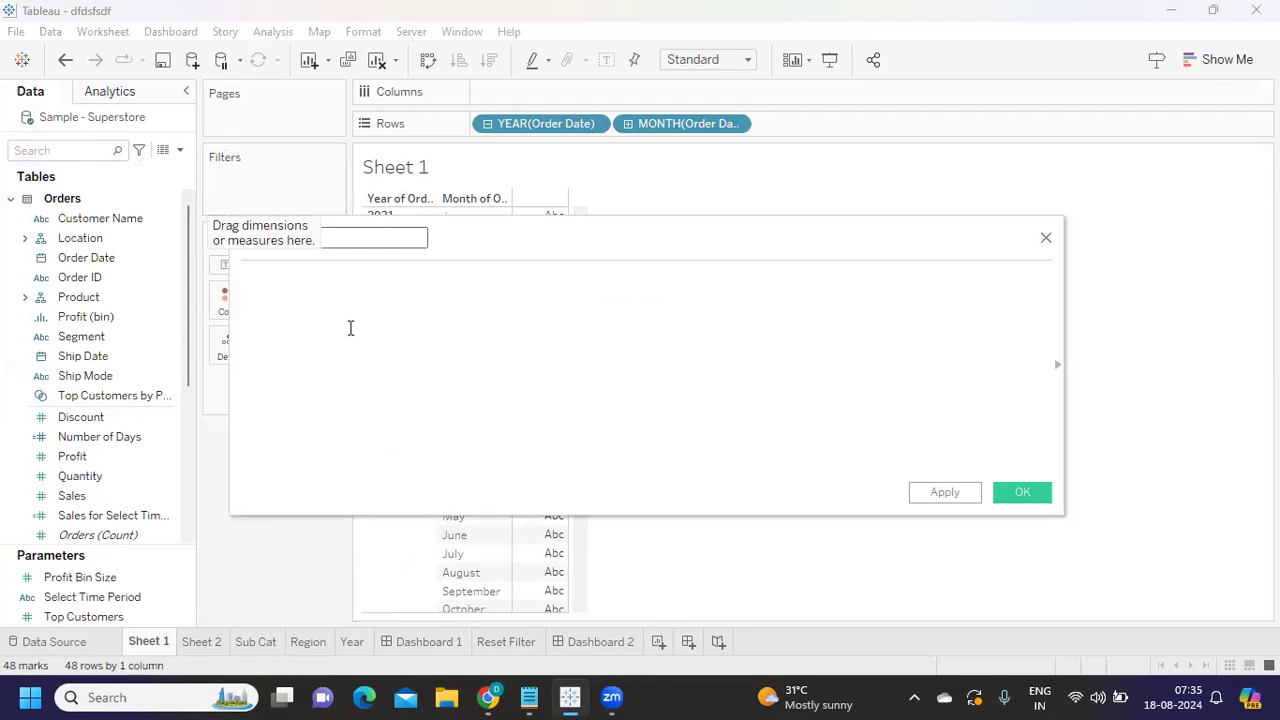
pyautogui.write('Total Number of Day in ')
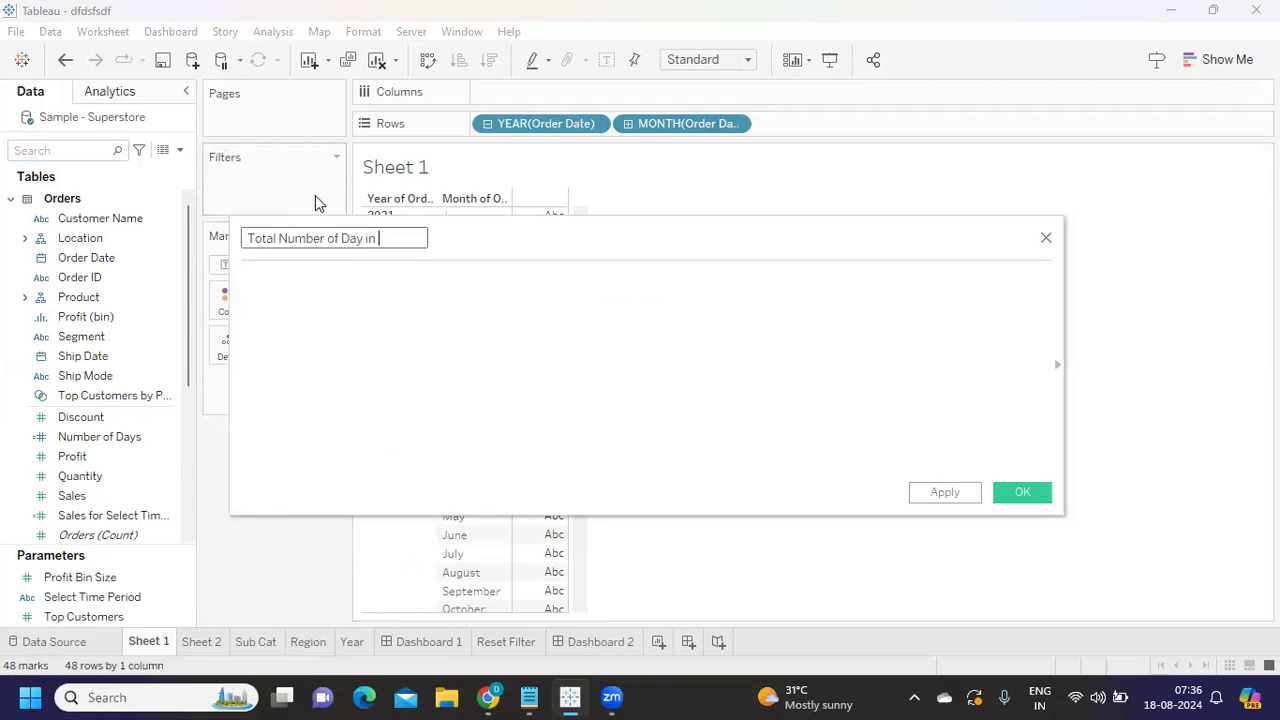
pyautogui.write('a Month')
pyautogui.press('Tab')
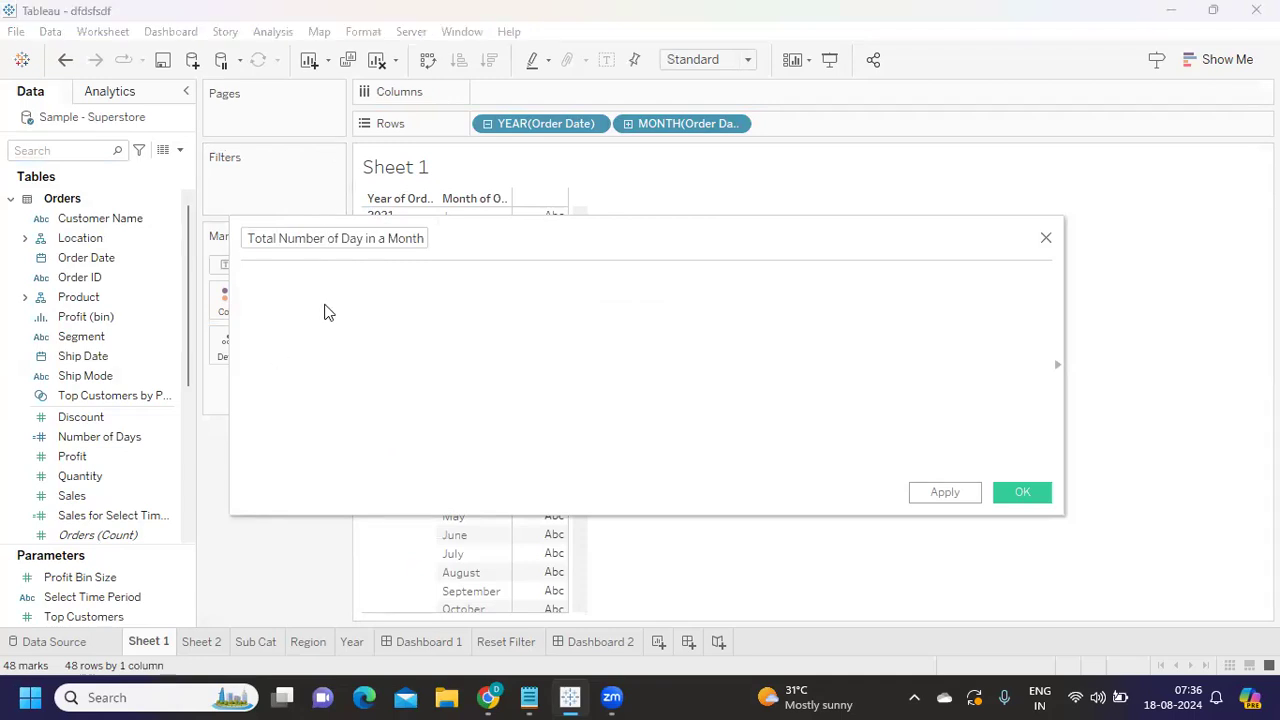
# Step: Begin the formula with the level-of-detail part {FIXED YEAR([Order Date]),MONTH([Order Date]):
pyautogui.write('{FIXED')
pyautogui.write(' YEAR([')
pyautogui.write('Or')
pyautogui.press('Down')
pyautogui.press('Return')
pyautogui.write('MO')
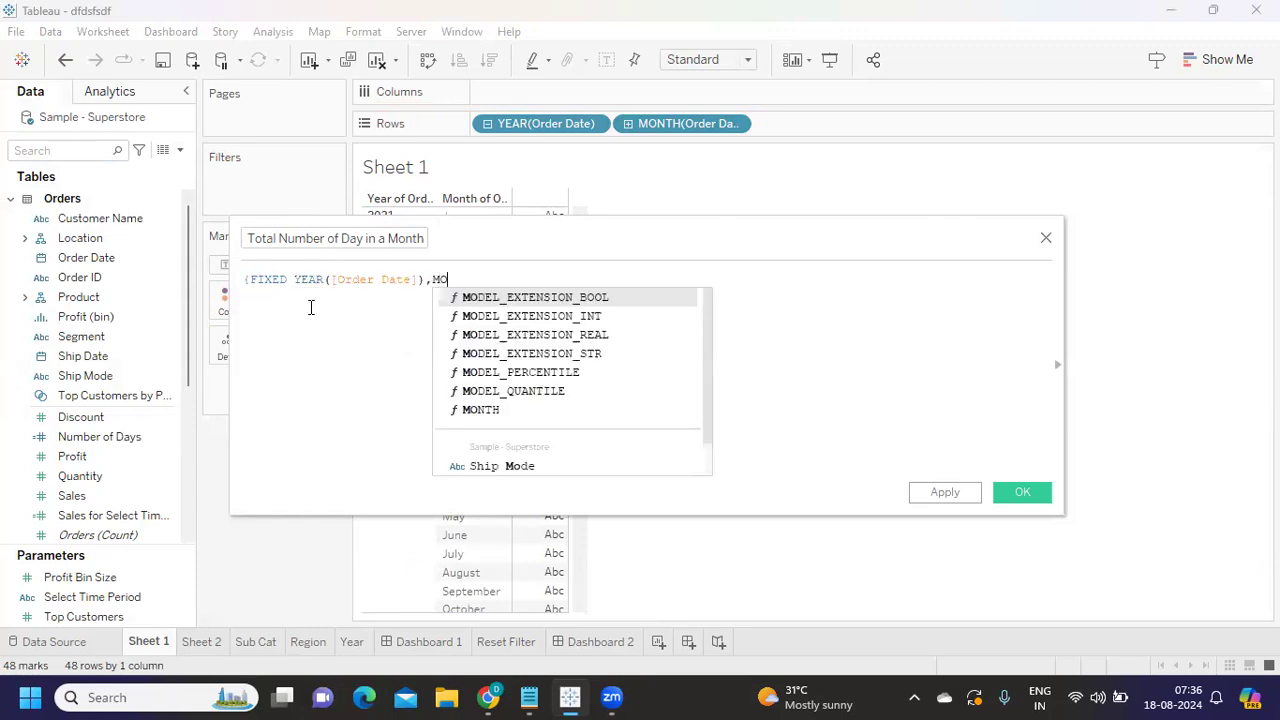
pyautogui.write('NTH([Or')
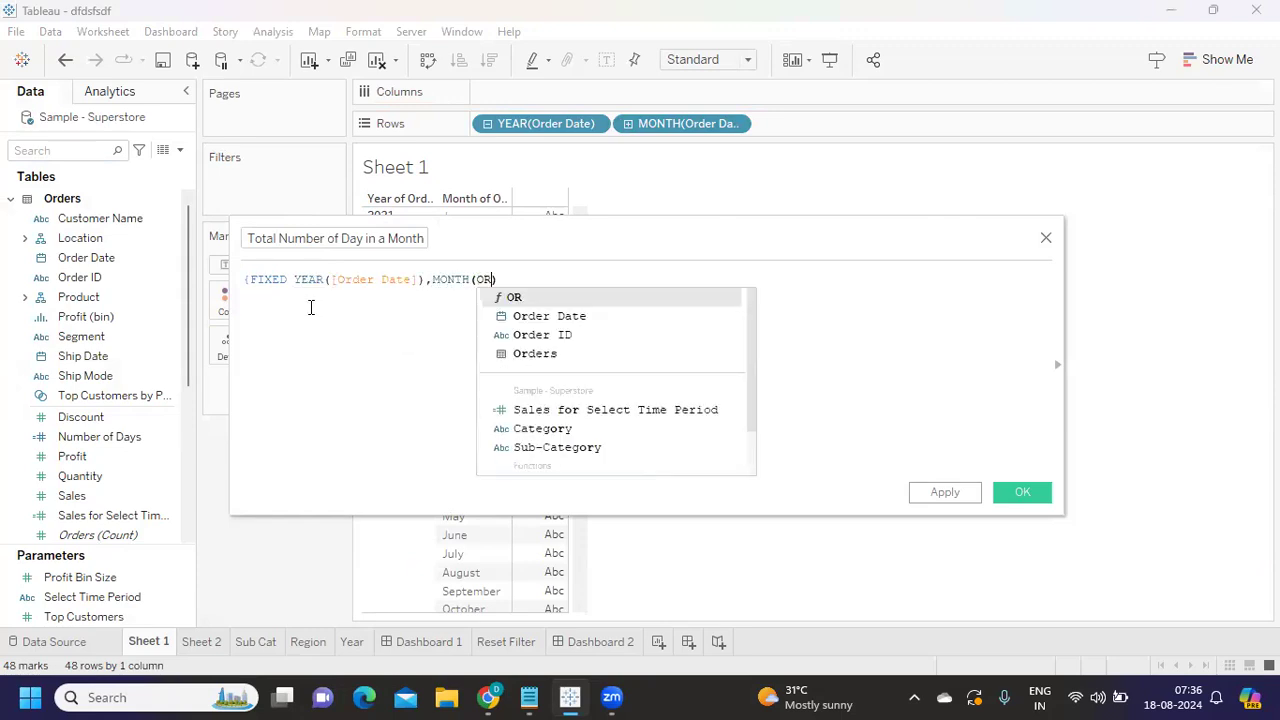
pyautogui.press('Down')
pyautogui.press('Return')
pyautogui.write('),')
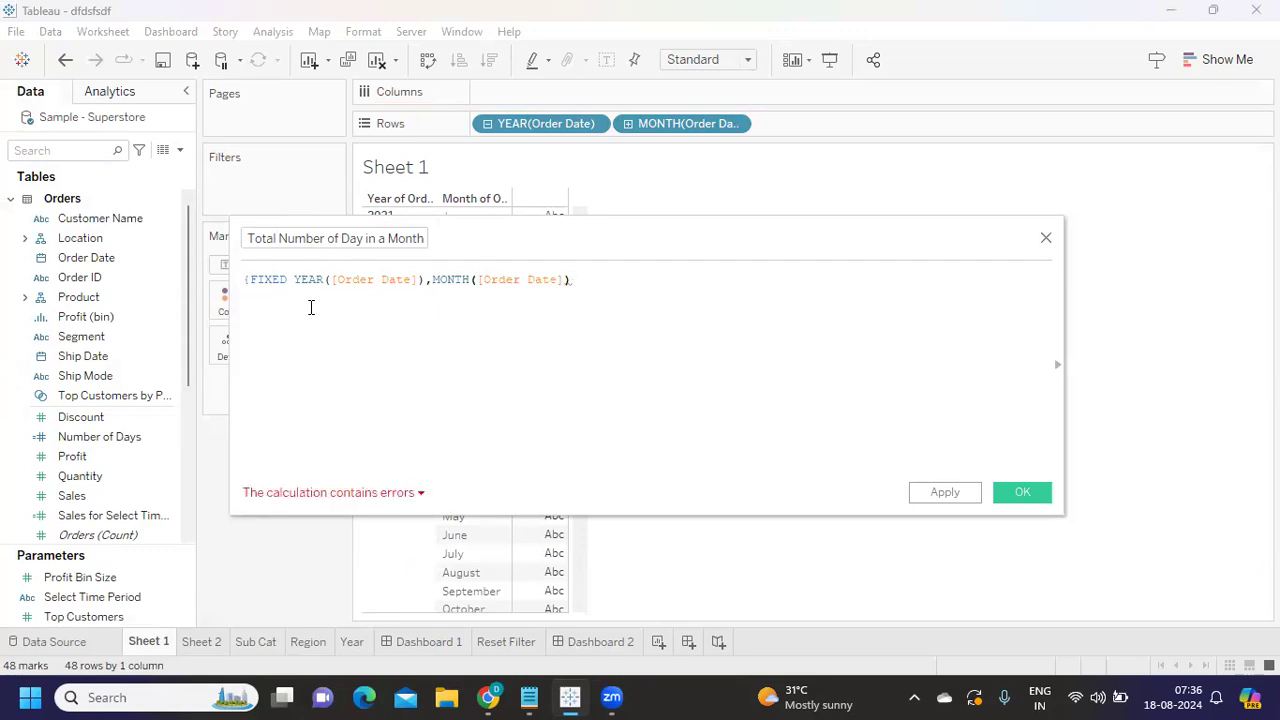
pyautogui.write(':')
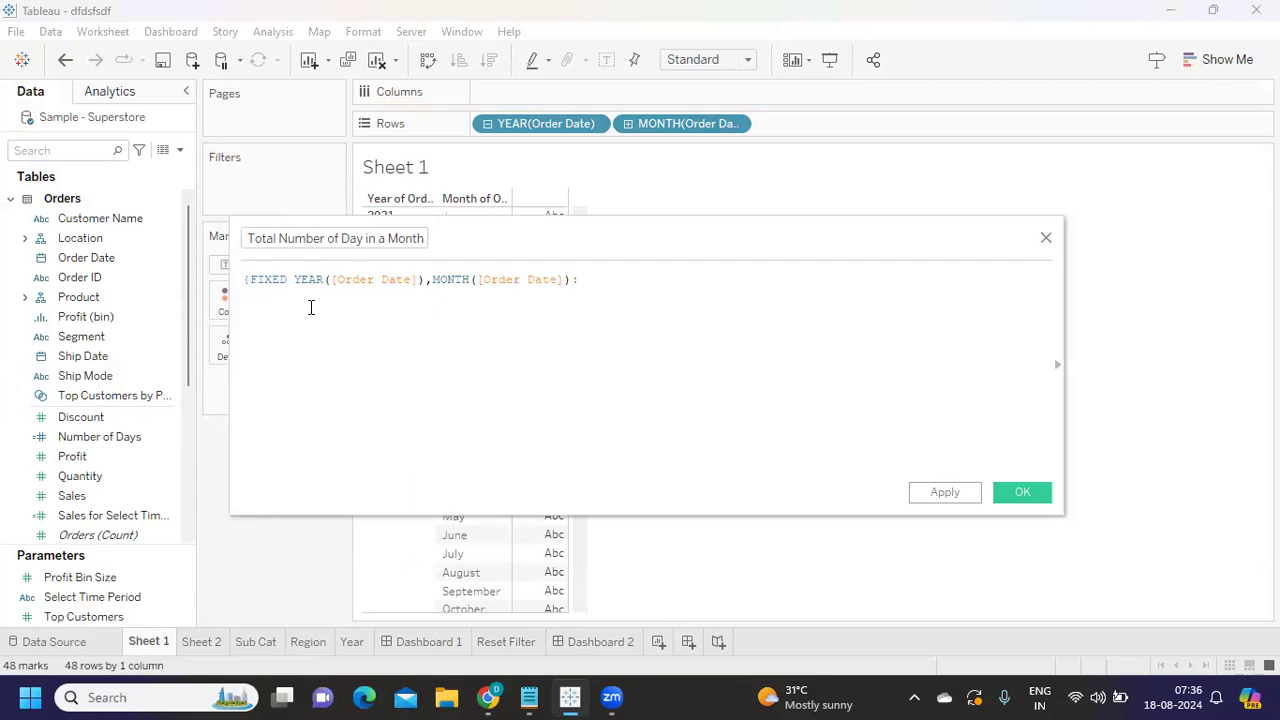
# Step: Add a DATEDIFF function after the colon with 'day' as its date part
pyautogui.write('DATE')
pyautogui.press('Down')
pyautogui.press('Down')
pyautogui.press('Return')
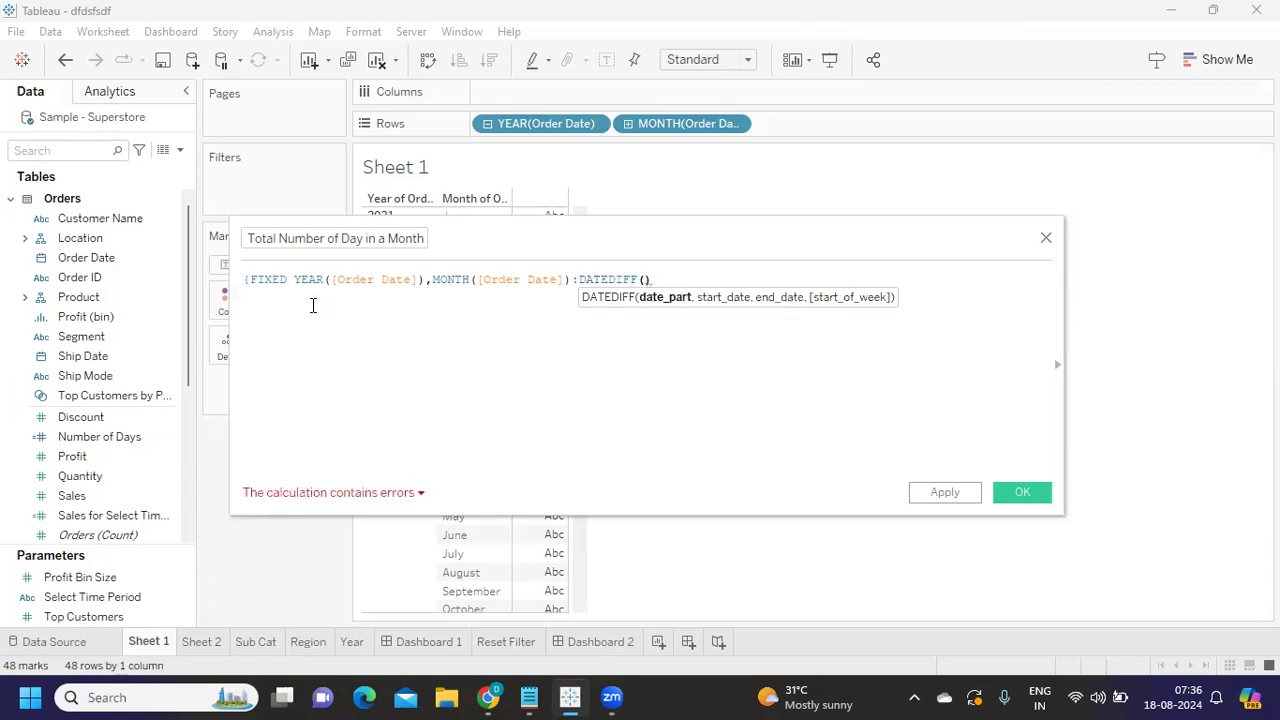
pyautogui.write("'day")
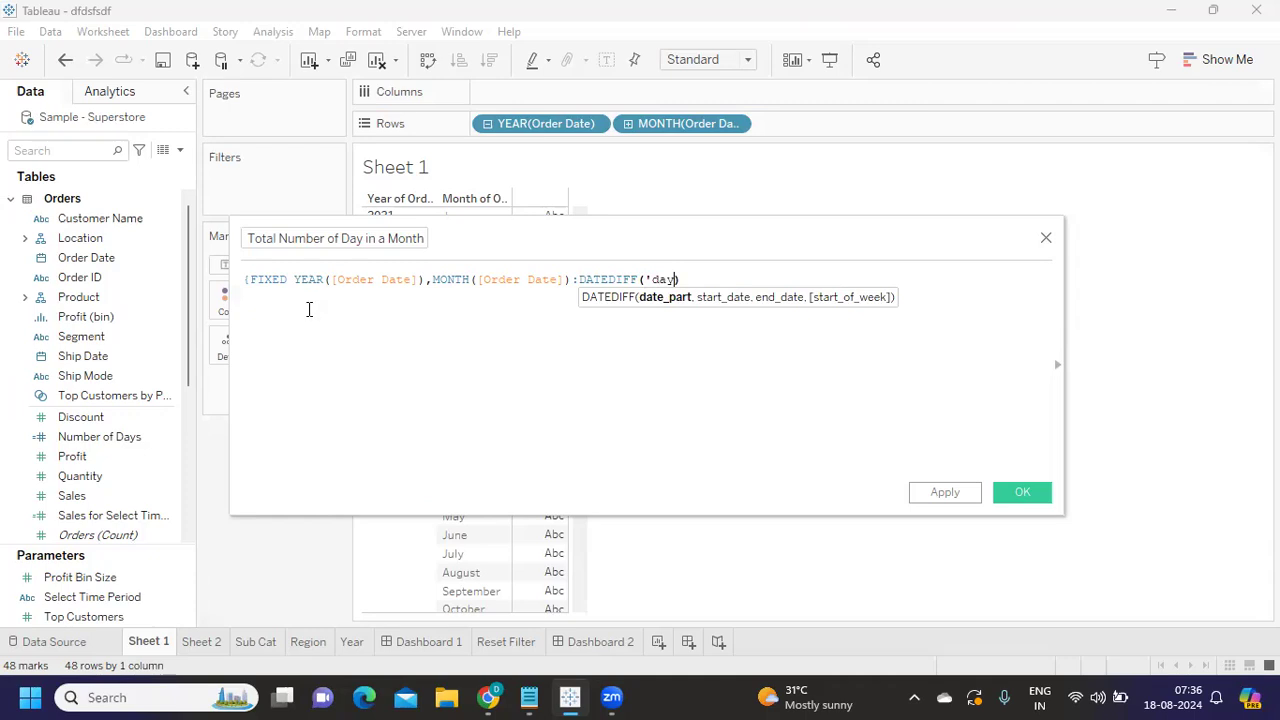
pyautogui.write("',")
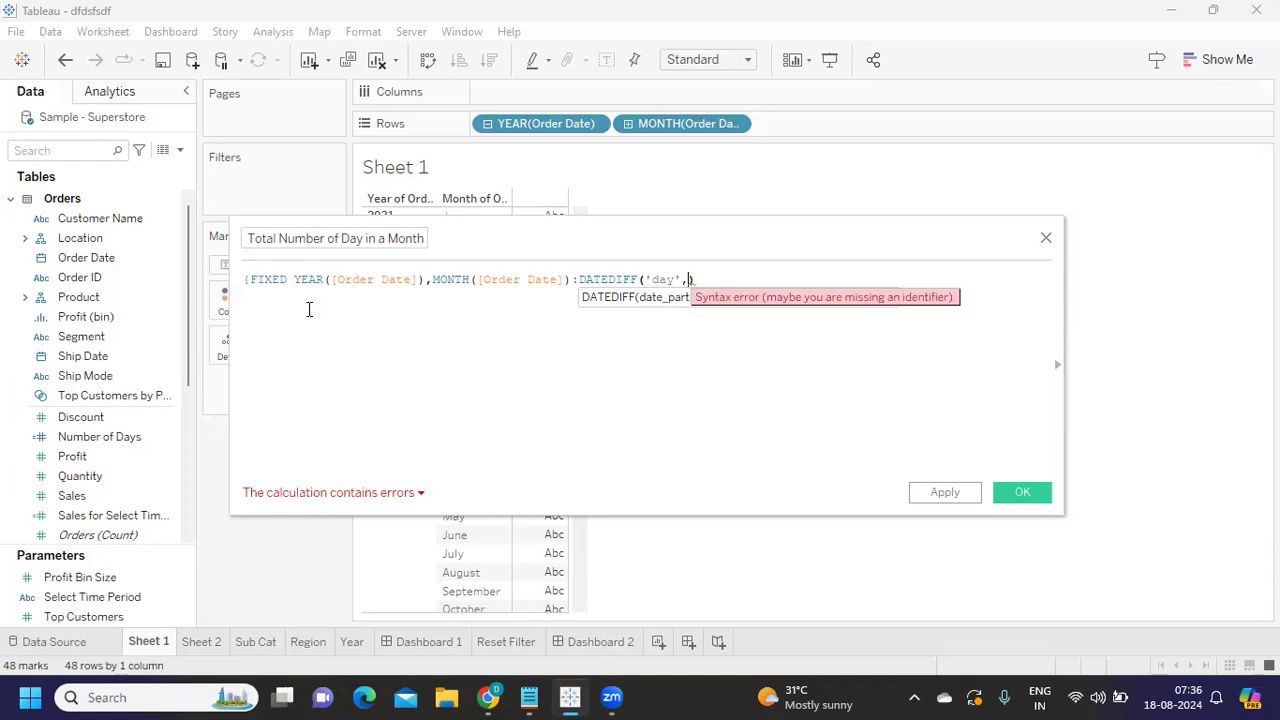
# Step: Set the DATEDIFF start and end dates to min([Order Date]) and max([Order Date]), and close the expression with a curly brace
pyautogui.write('min')
pyautogui.write('([o')
pyautogui.press('Return')
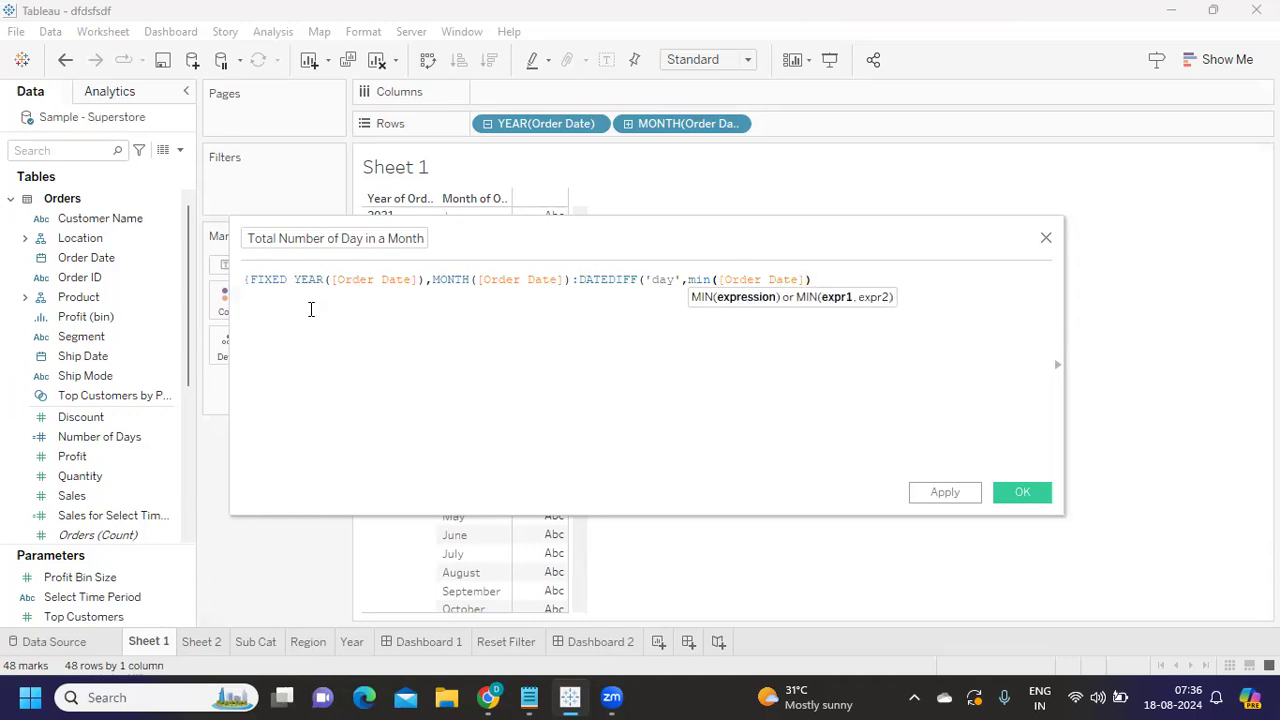
pyautogui.write('),')
pyautogui.write('max')
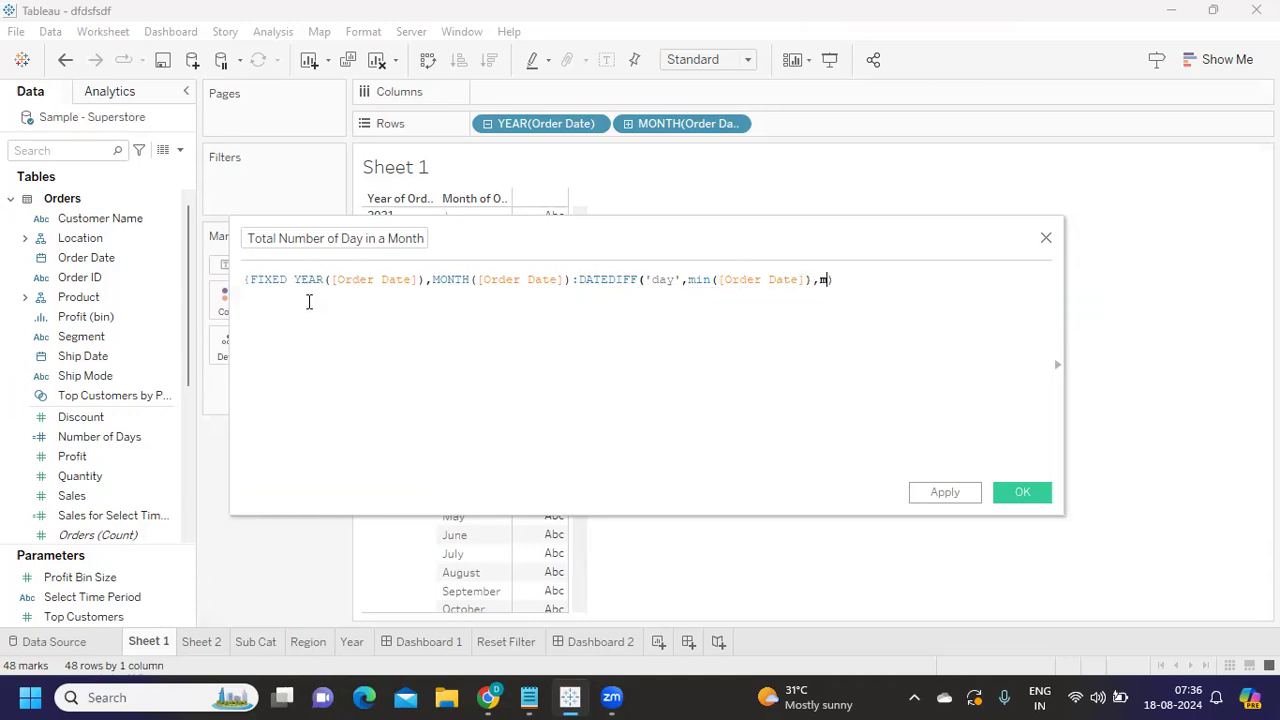
pyautogui.write('(ord')
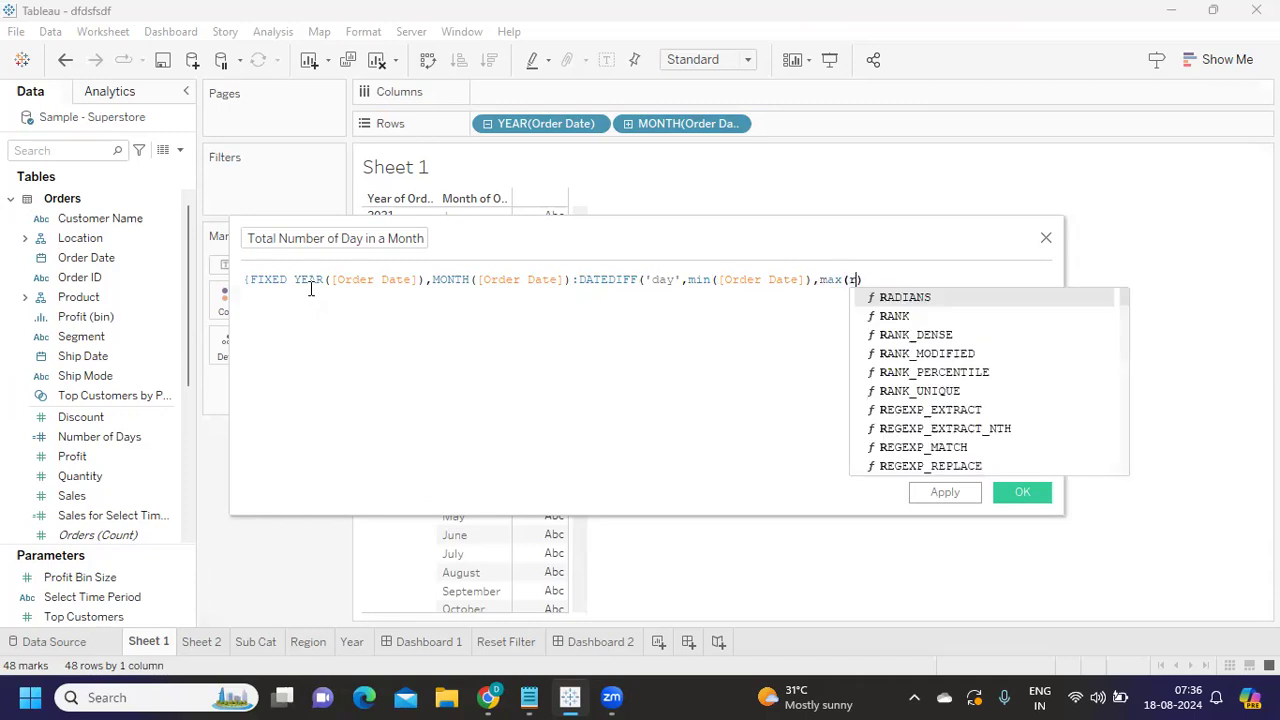
pyautogui.press('Return')
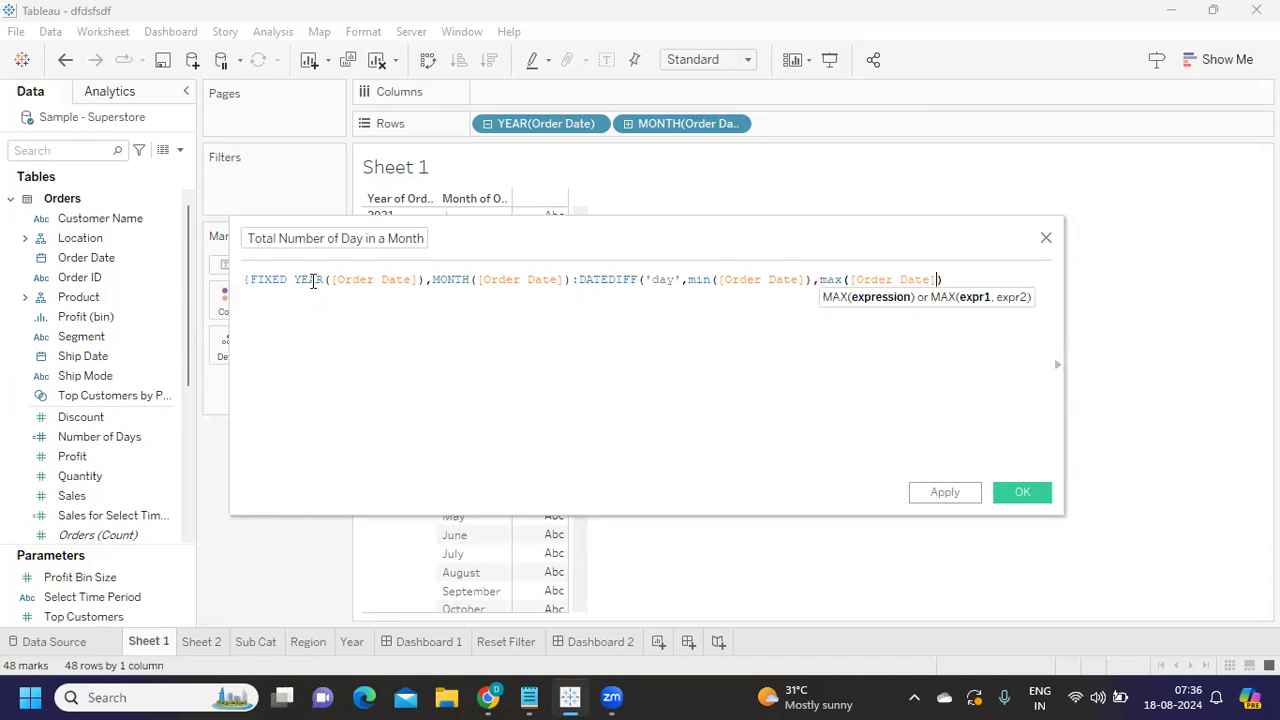
pyautogui.write(')')
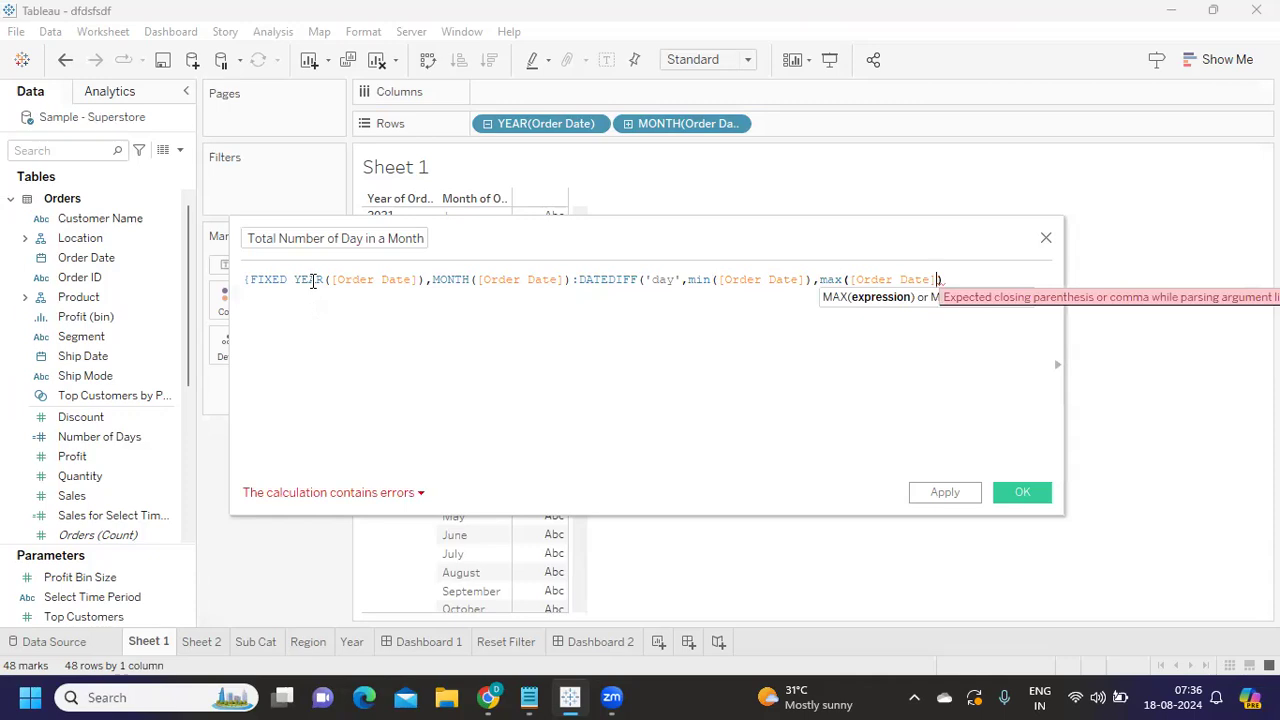
pyautogui.write(')')
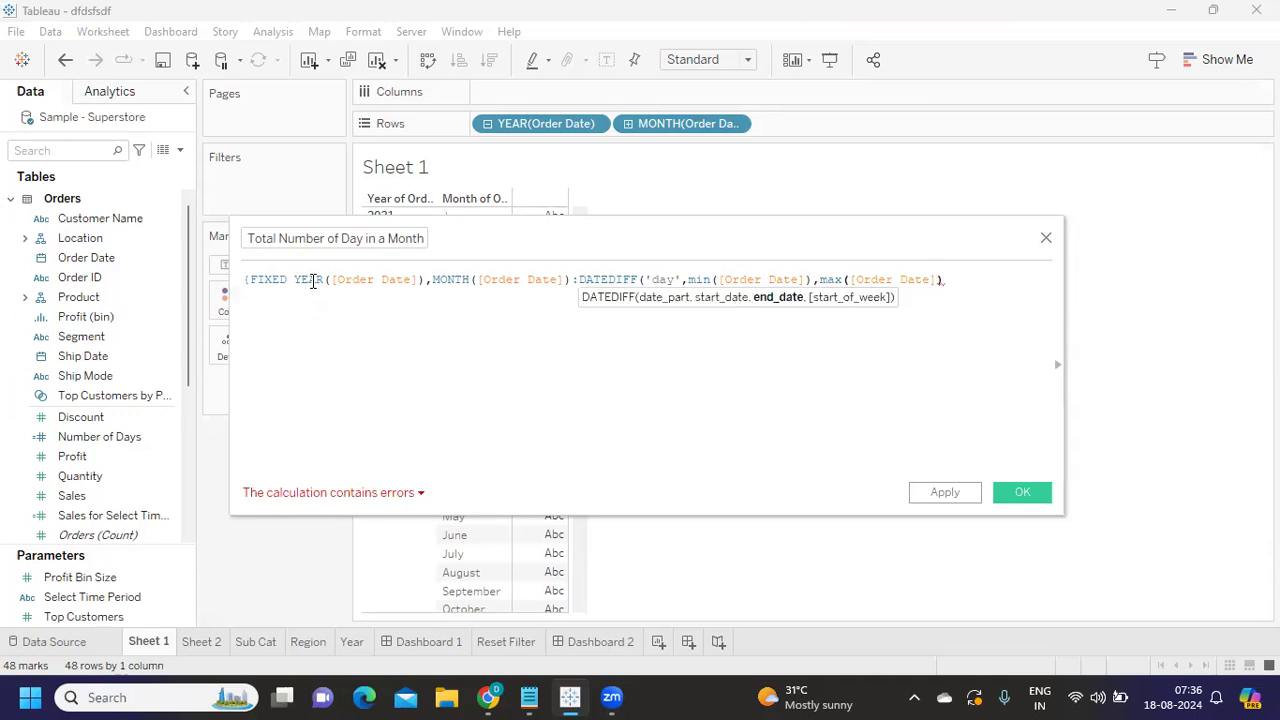
pyautogui.write('}')
pyautogui.write(',')
# Step: Check the calculation error, add the missing closing parenthesis of DATEDIFF before the curly brace, and save the calculated field
pyautogui.click(366, 494)
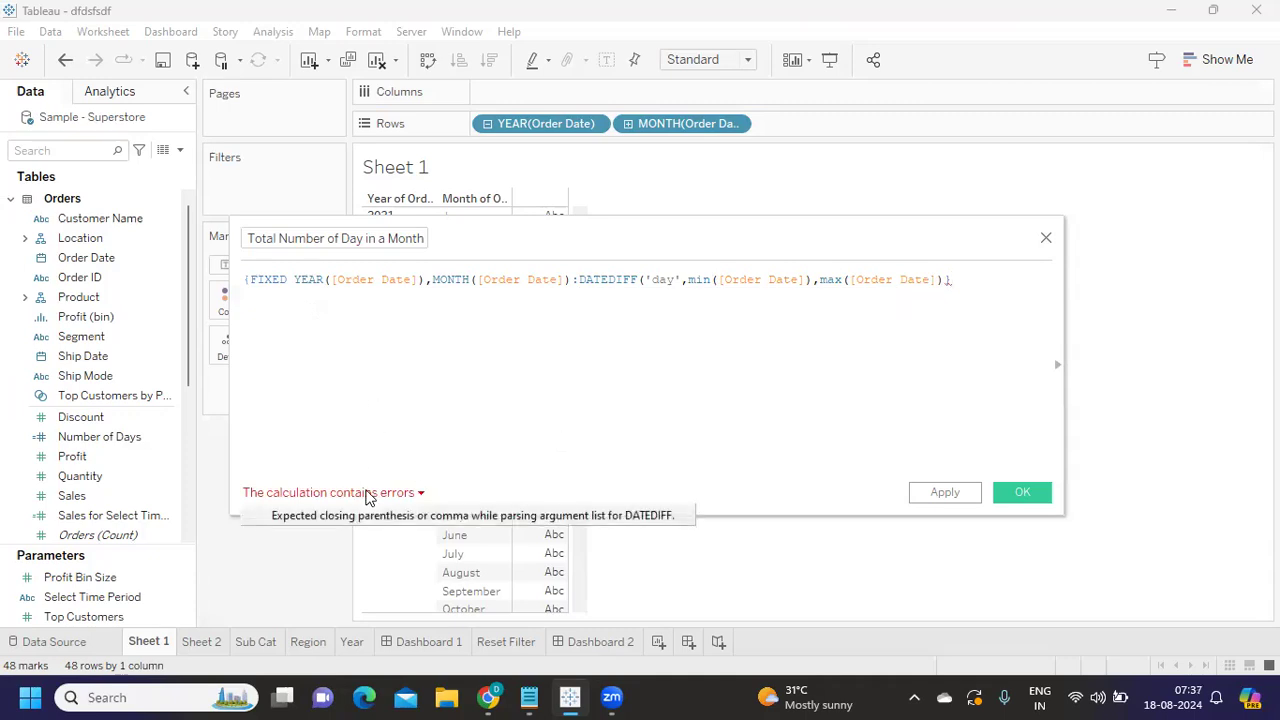
pyautogui.click(723, 333)
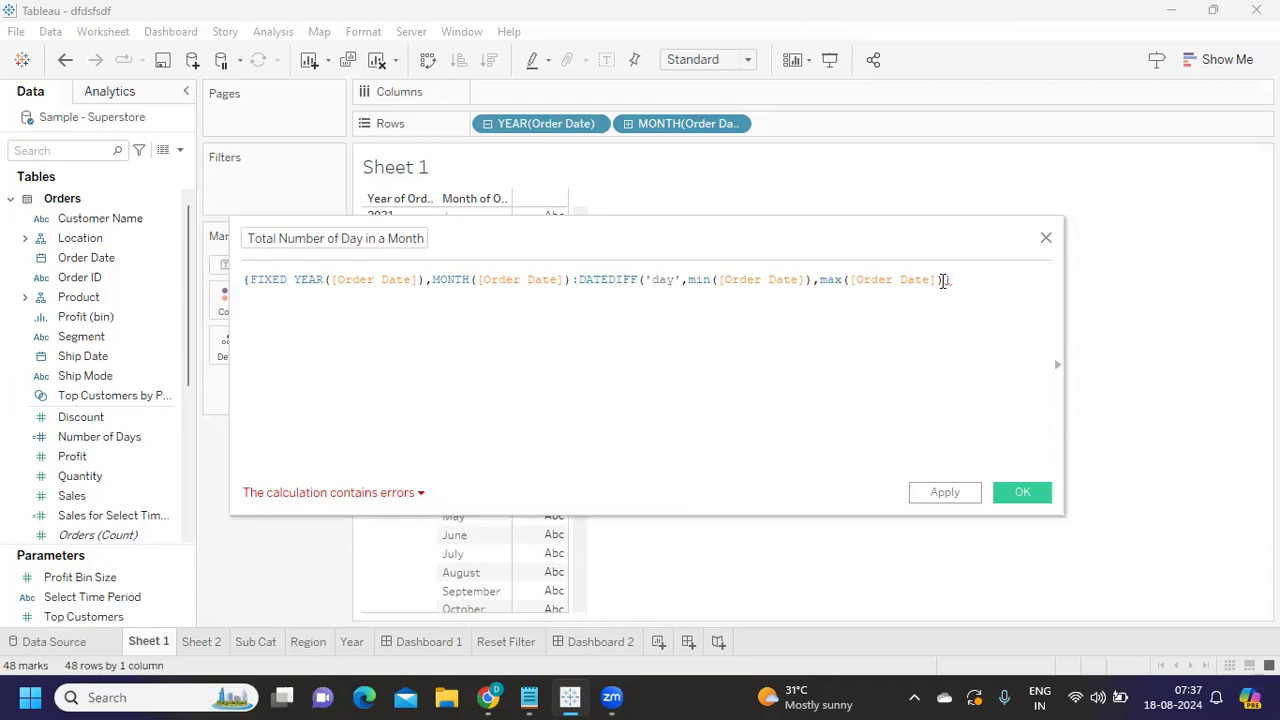
pyautogui.click(943, 280)
pyautogui.write(')')
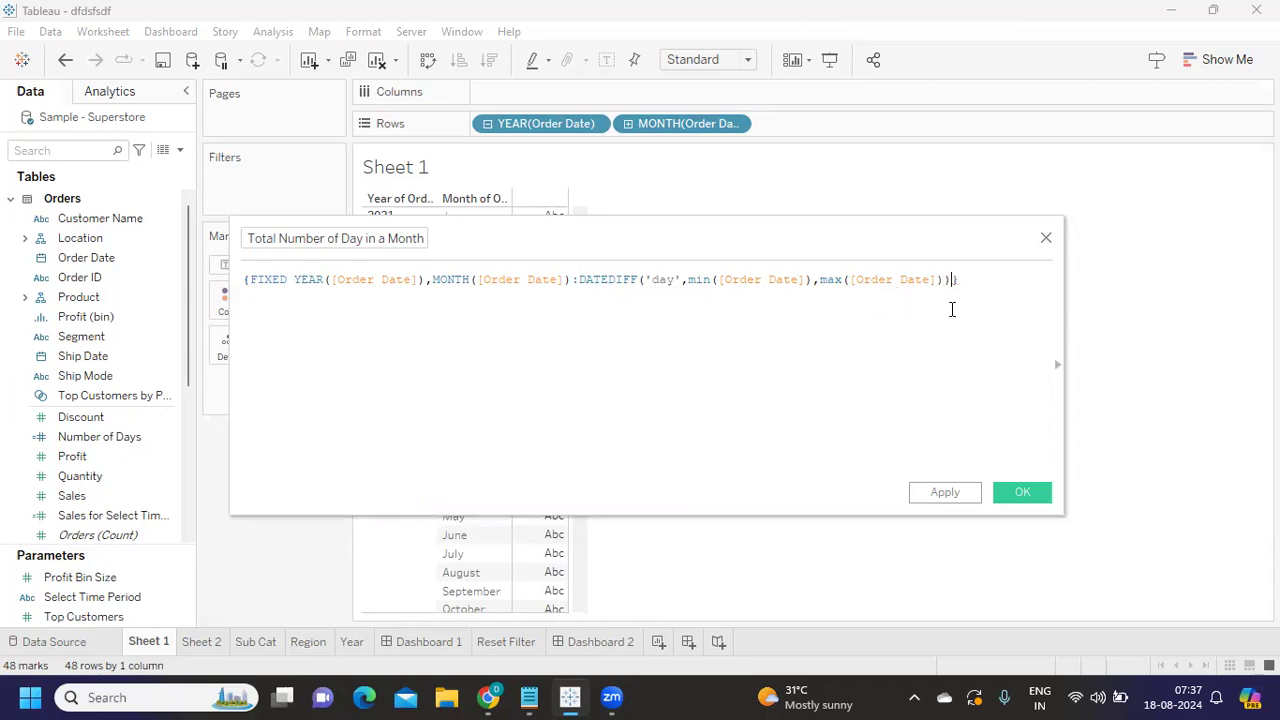
pyautogui.click(945, 493)
pyautogui.click(1016, 494)
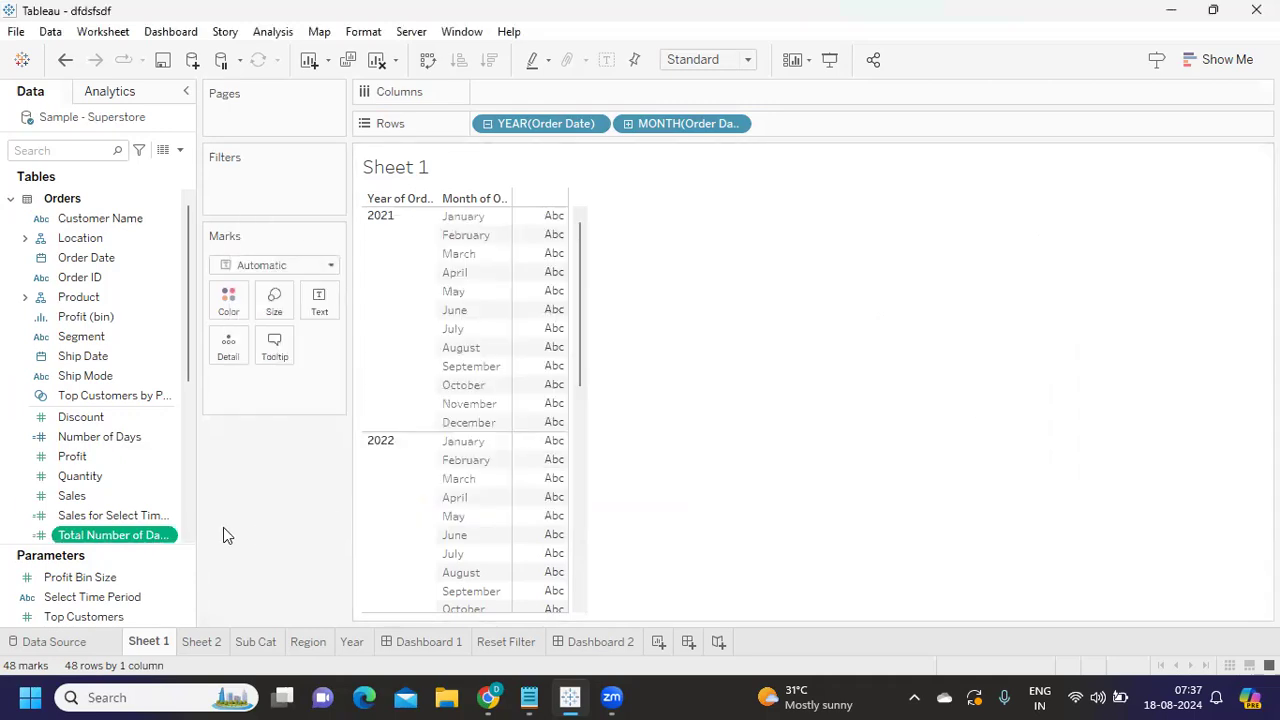
# Step: Convert the Total Number of Day in a Month field to discrete and show it as text in the year and month table
pyautogui.scroll(-1, 160, 538)
pyautogui.rightClick(171, 480)
pyautogui.click(250, 271)
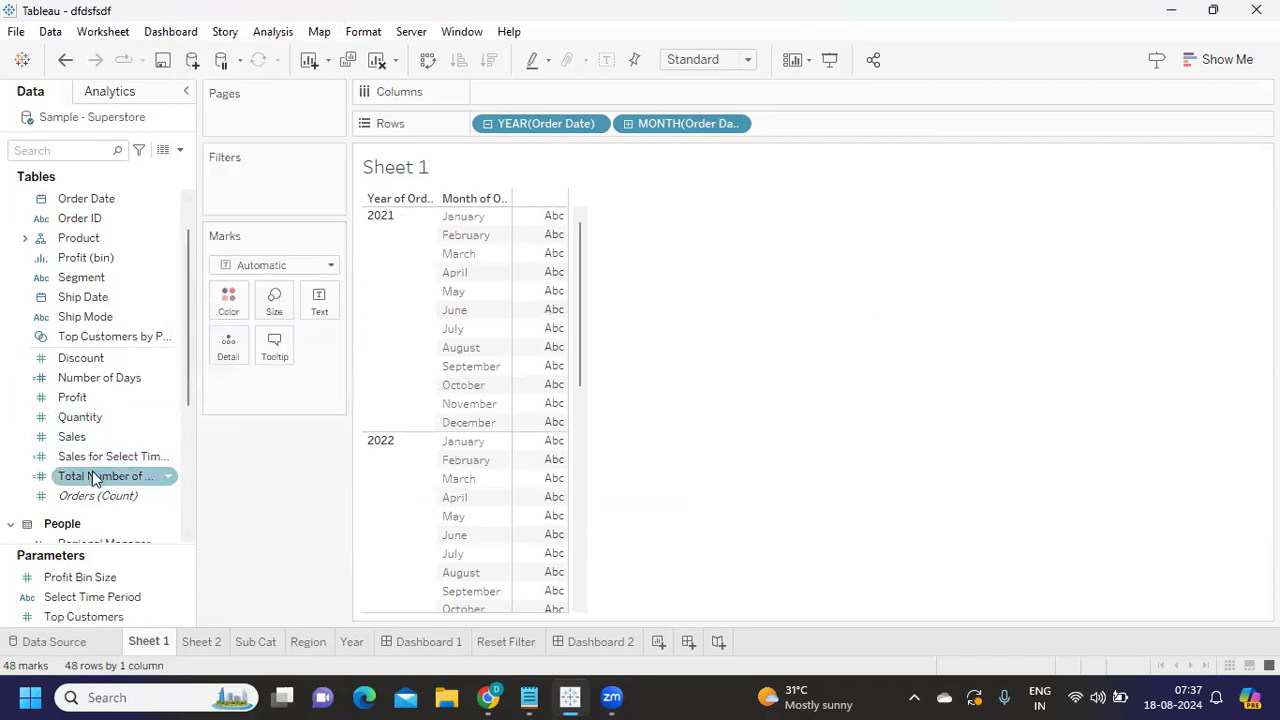
pyautogui.moveTo(94, 476); pyautogui.dragTo(320, 312)
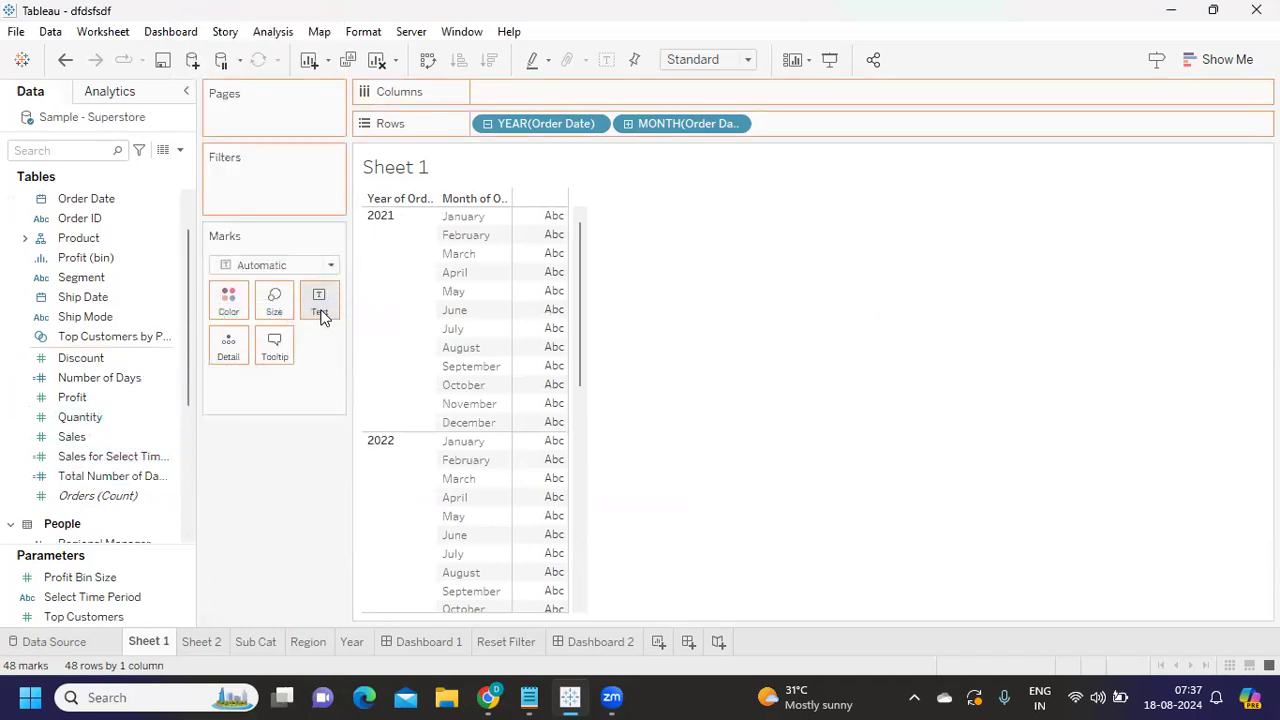
pyautogui.moveTo(541, 231)
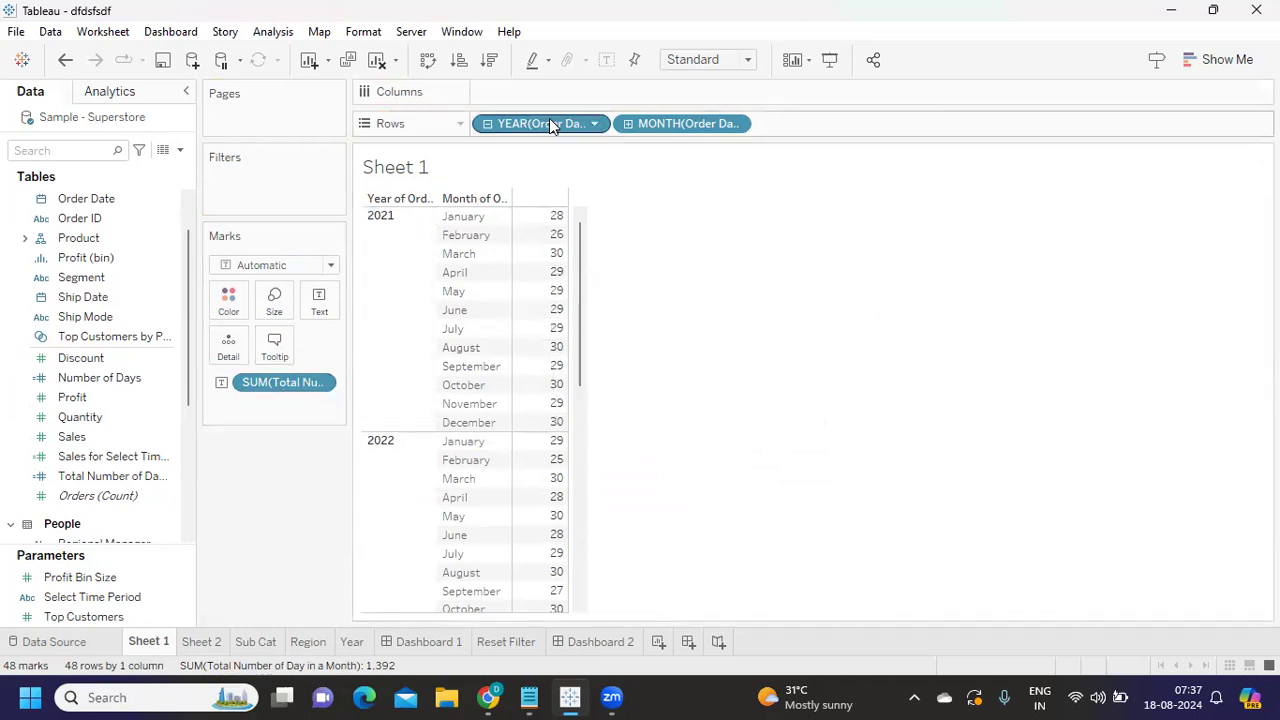
# Step: Remove the total days field from the text marks and clear Sheet 1
pyautogui.moveTo(283, 384); pyautogui.dragTo(372, 115)
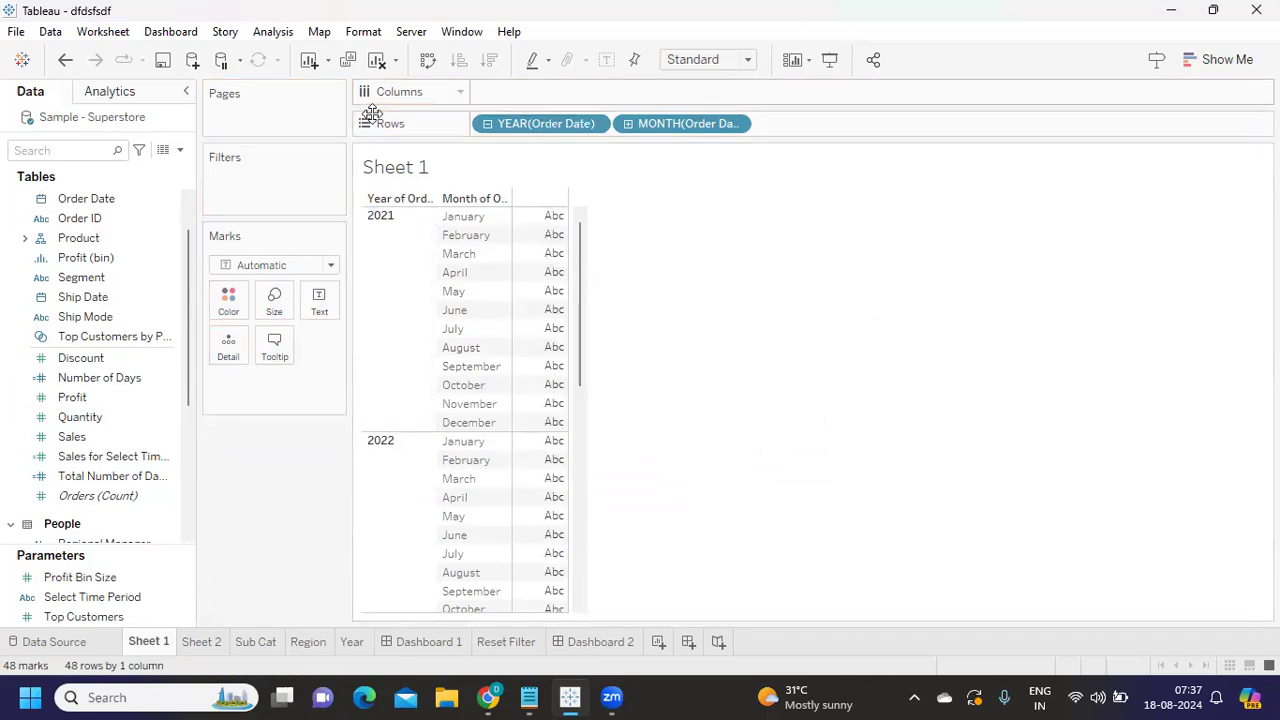
pyautogui.click(376, 59)
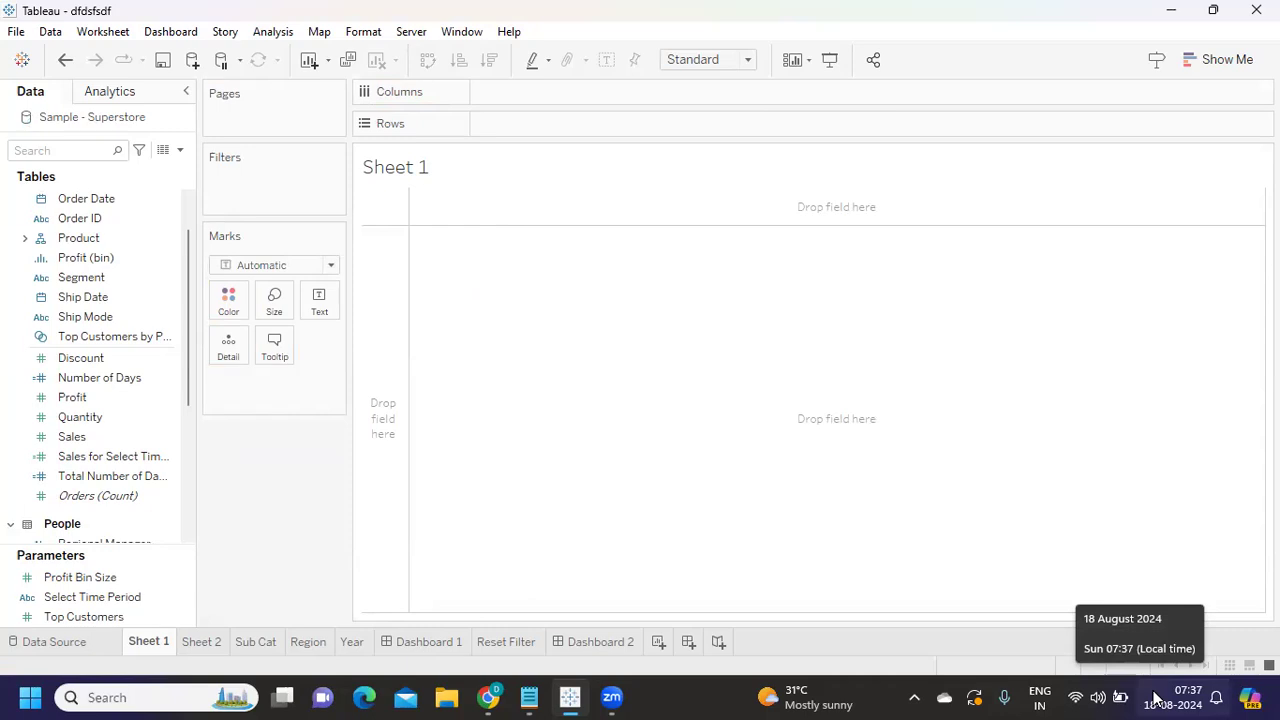
# Step: Open the Number of Days calculated field to review its formula, and close it without editing
pyautogui.click(173, 386)
pyautogui.click(170, 380)
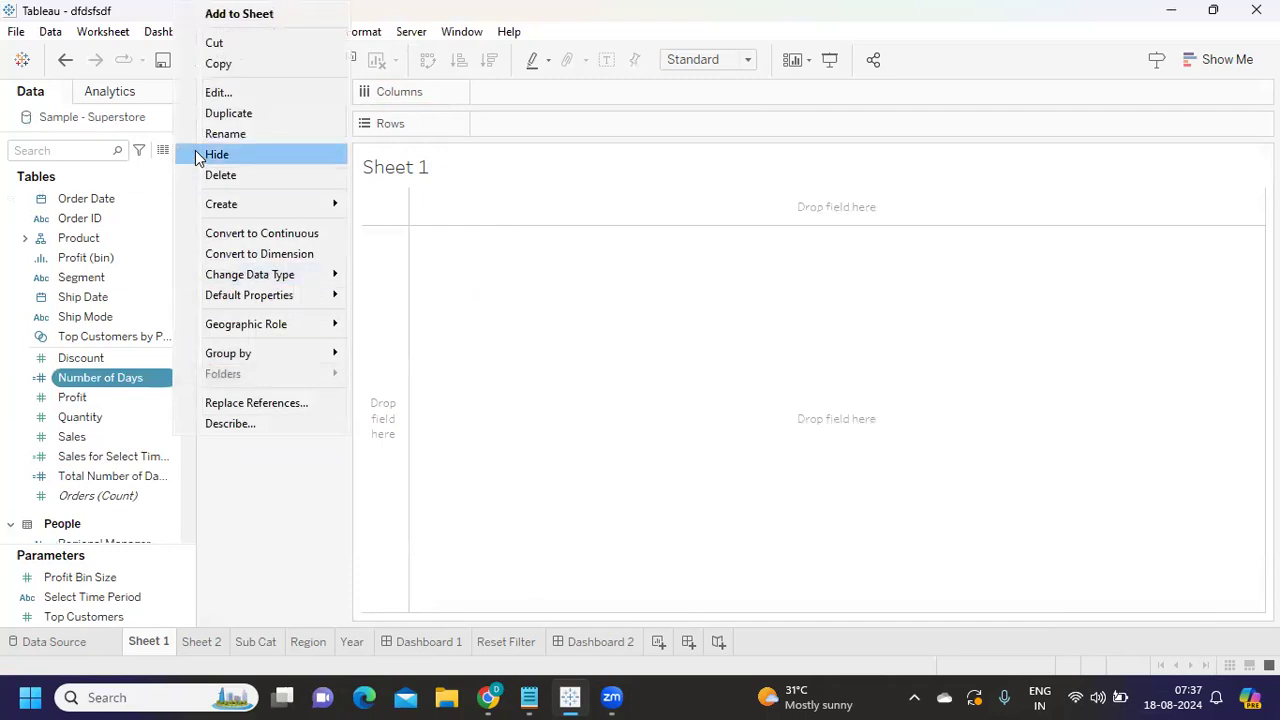
pyautogui.click(212, 93)
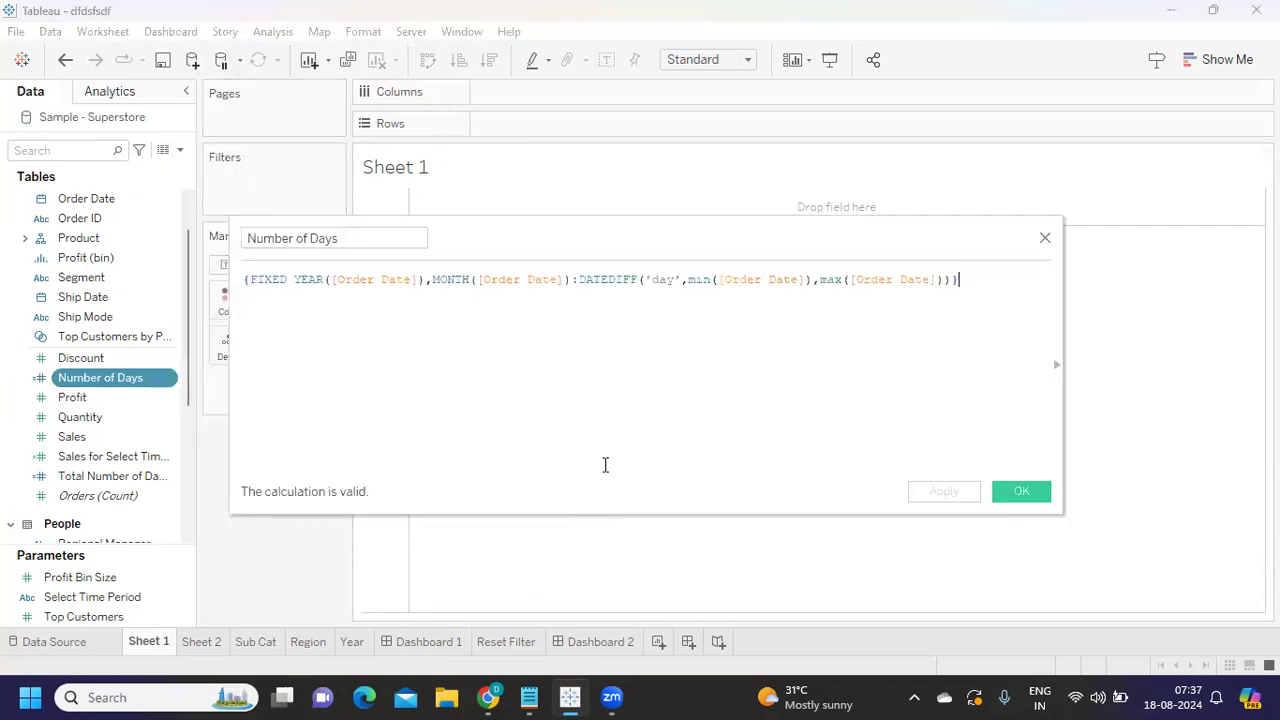
pyautogui.click(1045, 239)
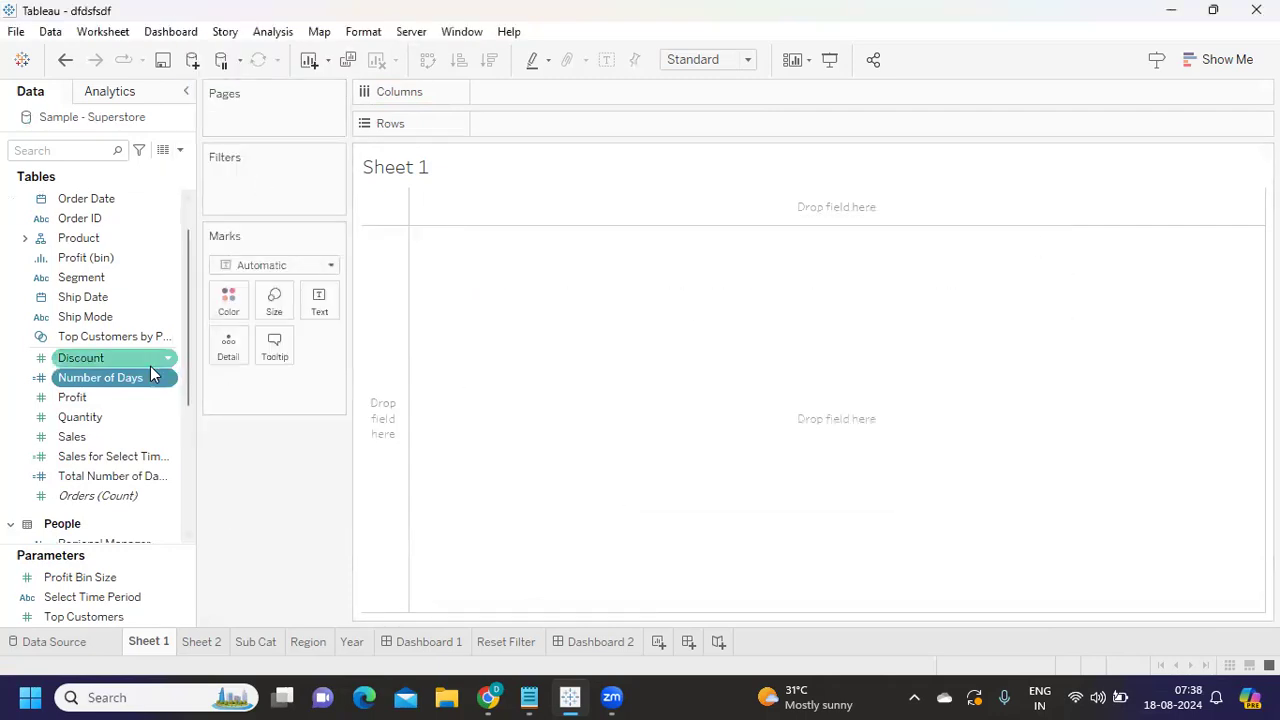
# Step: Search the data fields for "rem", open the Remaining Days calculation for editing, and move its editor clear of the marks area
pyautogui.click(66, 154)
pyautogui.write('ream')
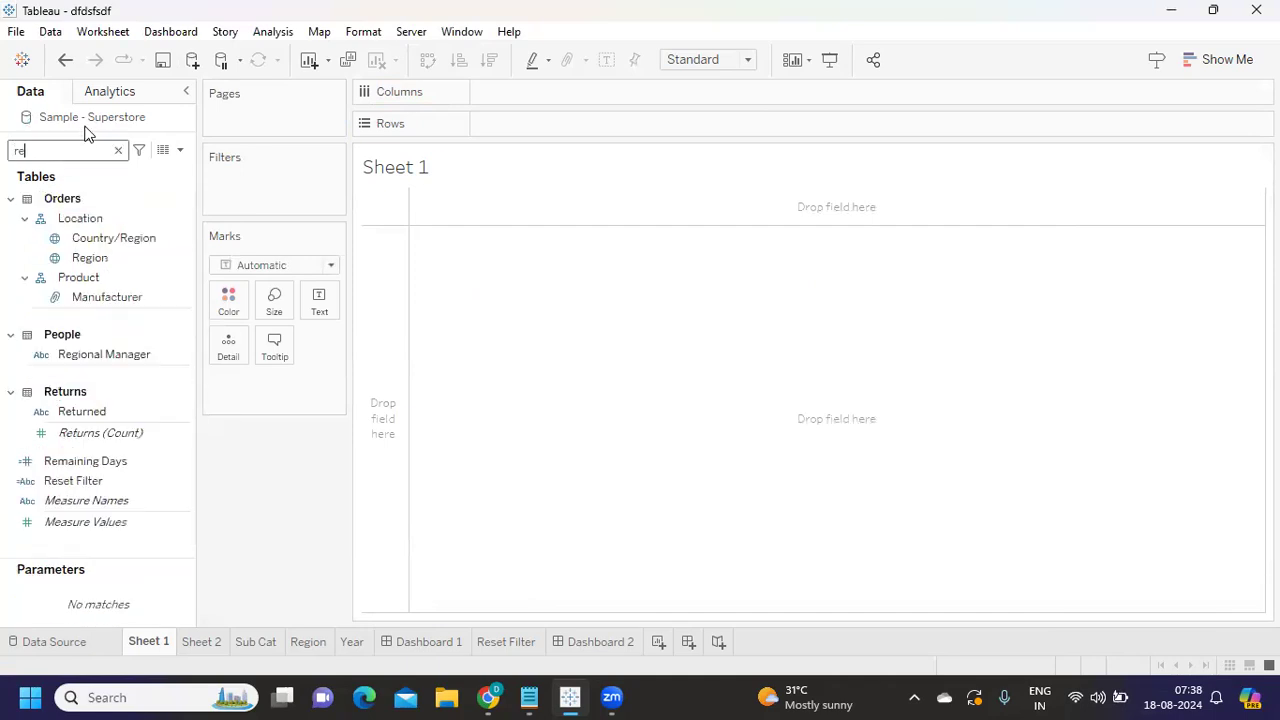
pyautogui.press('BackSpace')
pyautogui.press('BackSpace')
pyautogui.write('m')
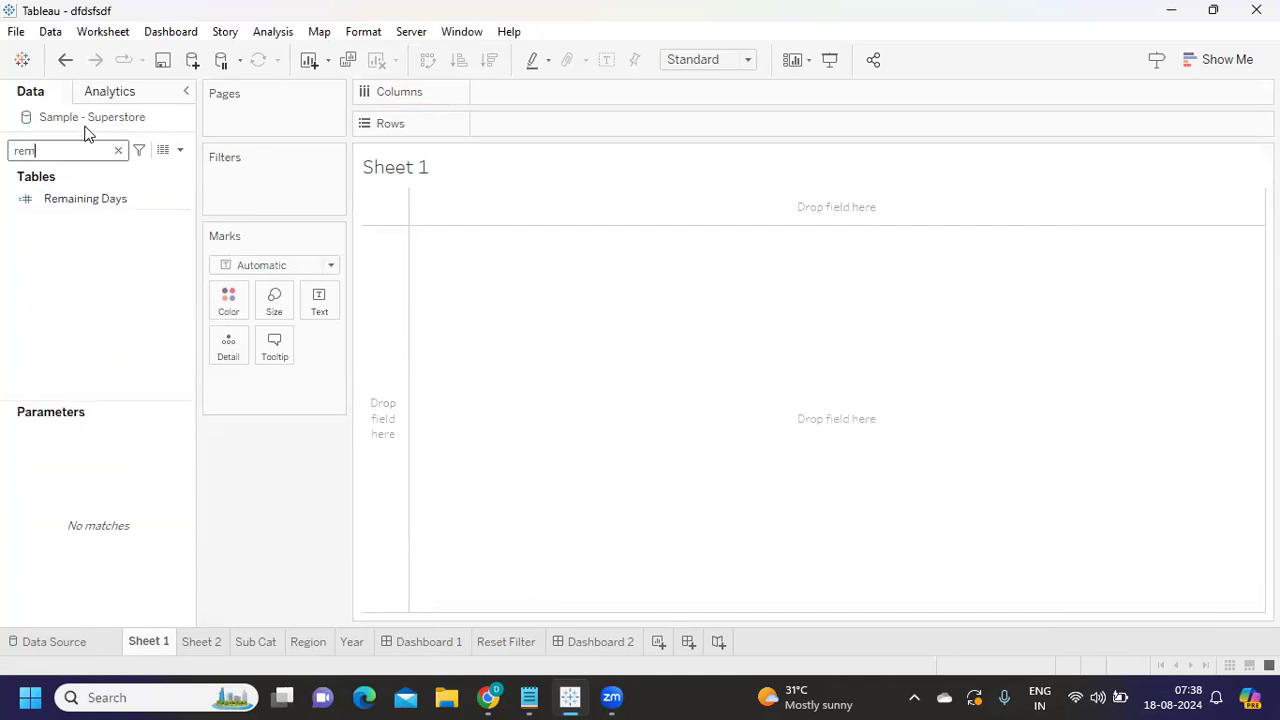
pyautogui.click(178, 203)
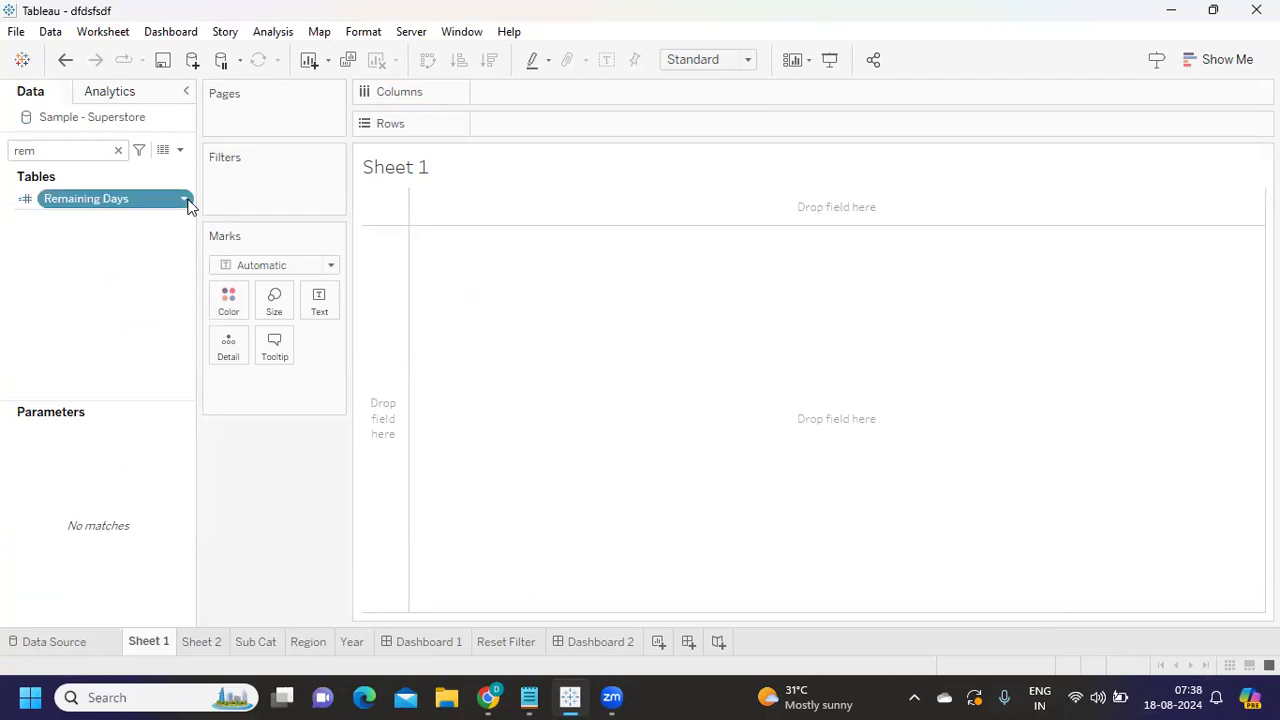
pyautogui.rightClick(191, 204)
pyautogui.click(237, 294)
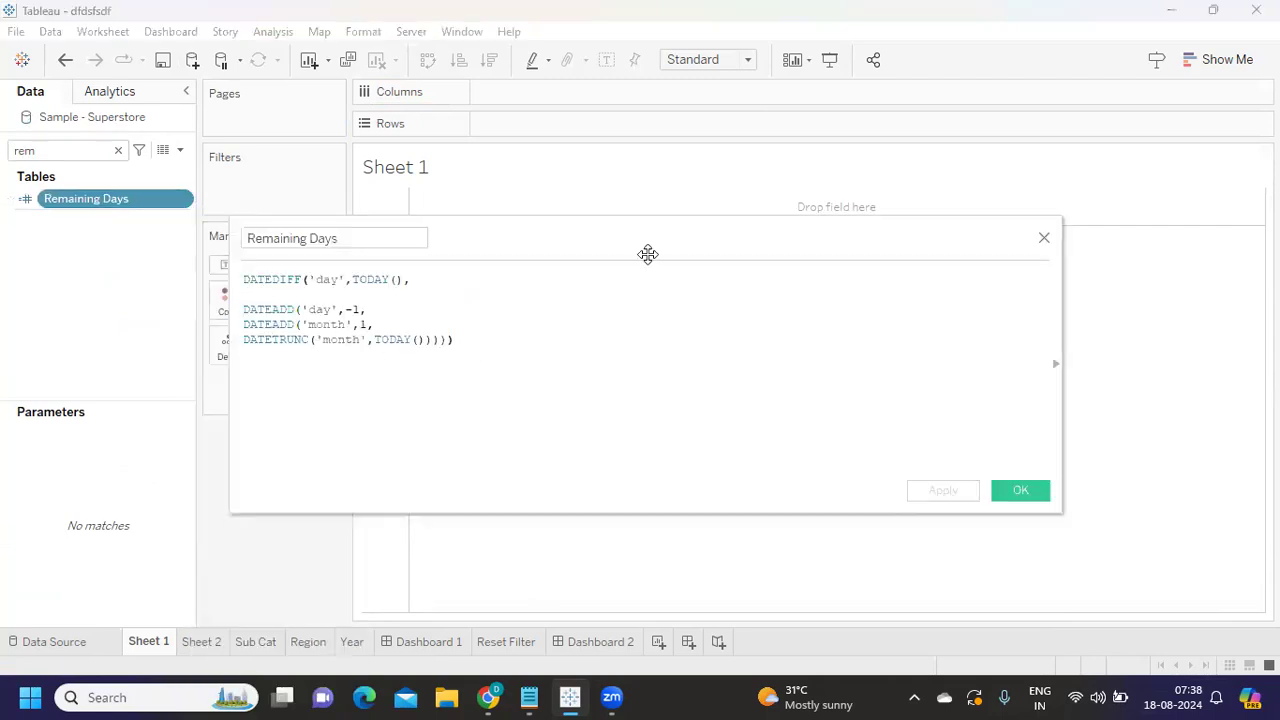
pyautogui.moveTo(659, 240); pyautogui.dragTo(976, 240)
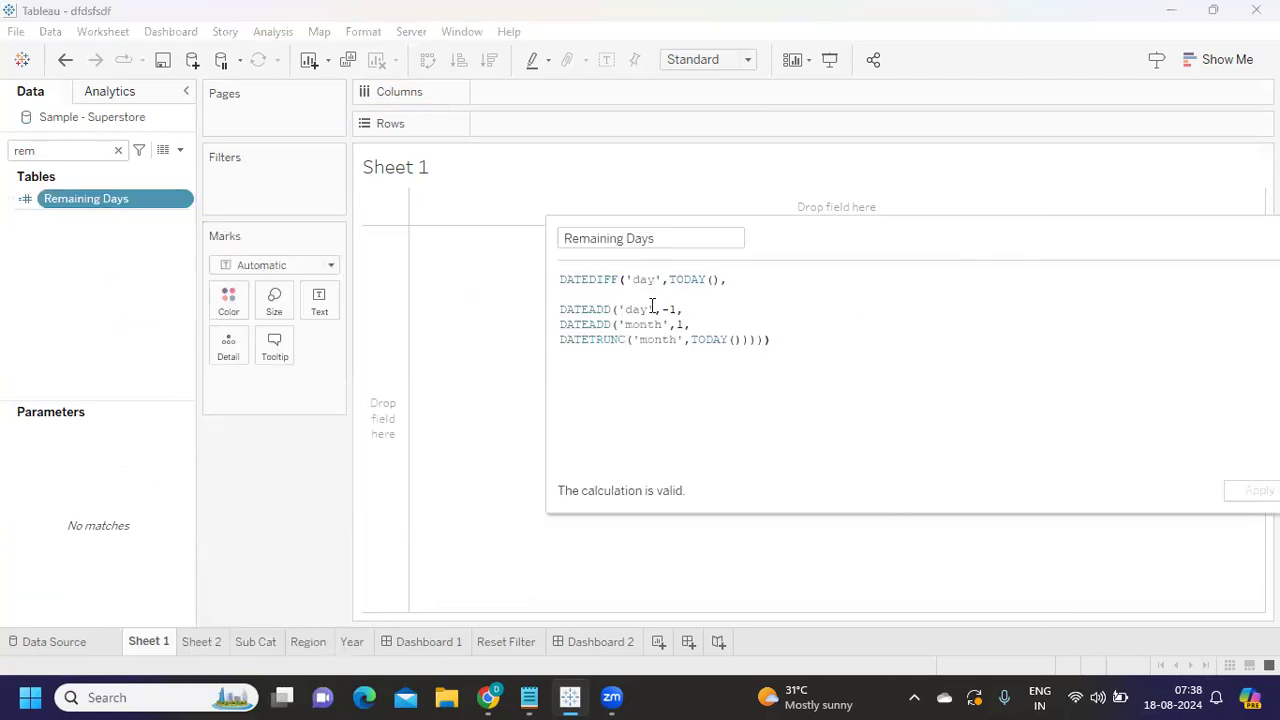
# Step: Remove the blank line below the DATEDIFF line in the Remaining Days formula
pyautogui.click(776, 340)
pyautogui.click(808, 279)
pyautogui.click(829, 391)
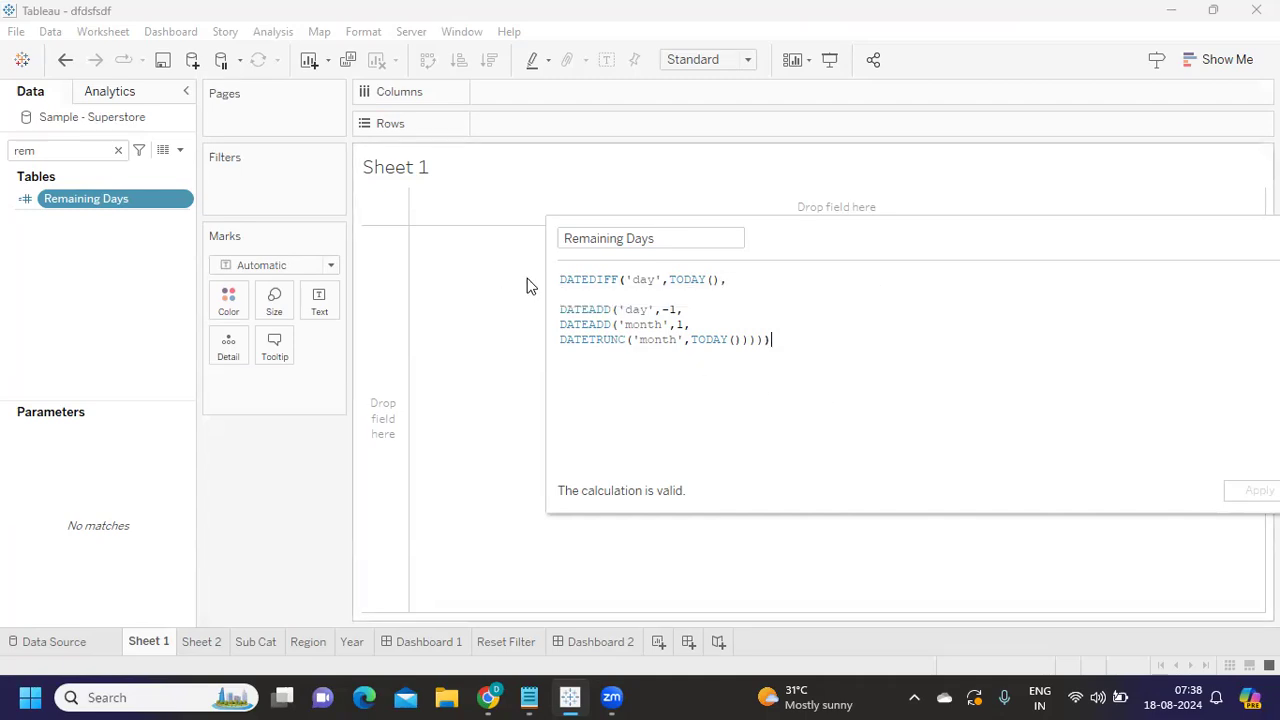
pyautogui.click(571, 297)
pyautogui.press('Delete')
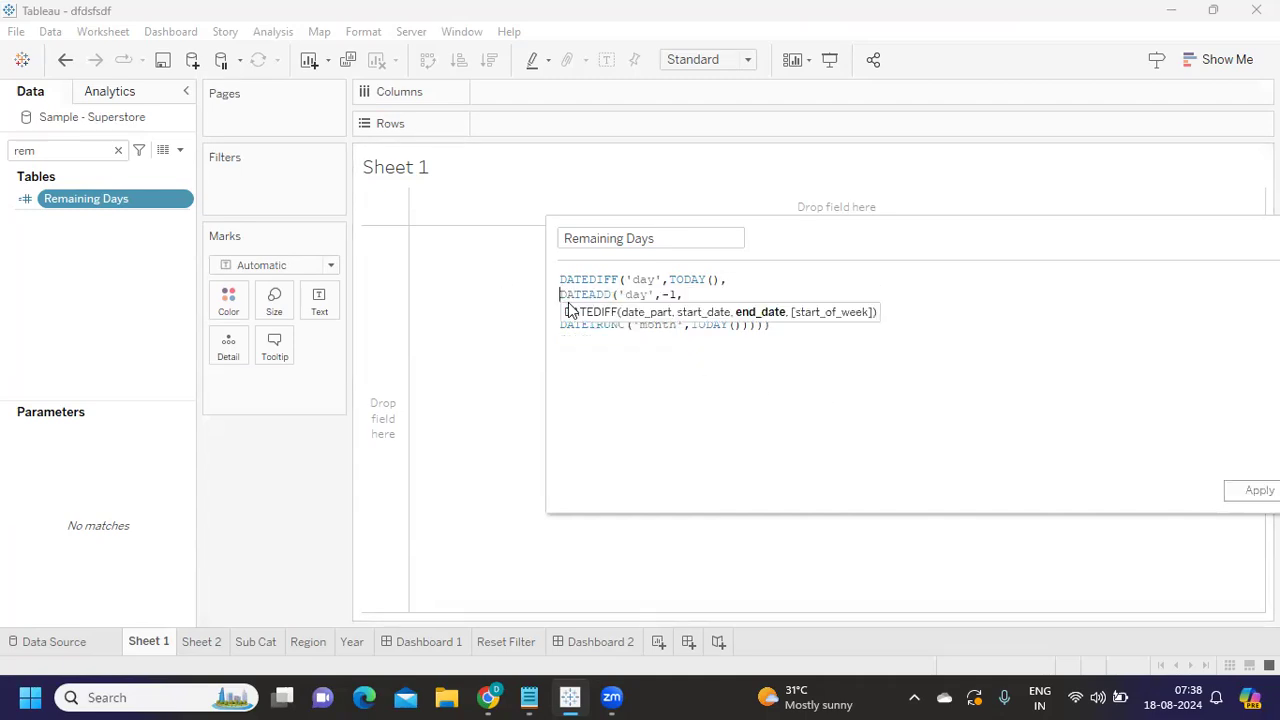
# Step: Comment out all four lines of the existing Remaining Days formula with //
pyautogui.click(560, 283)
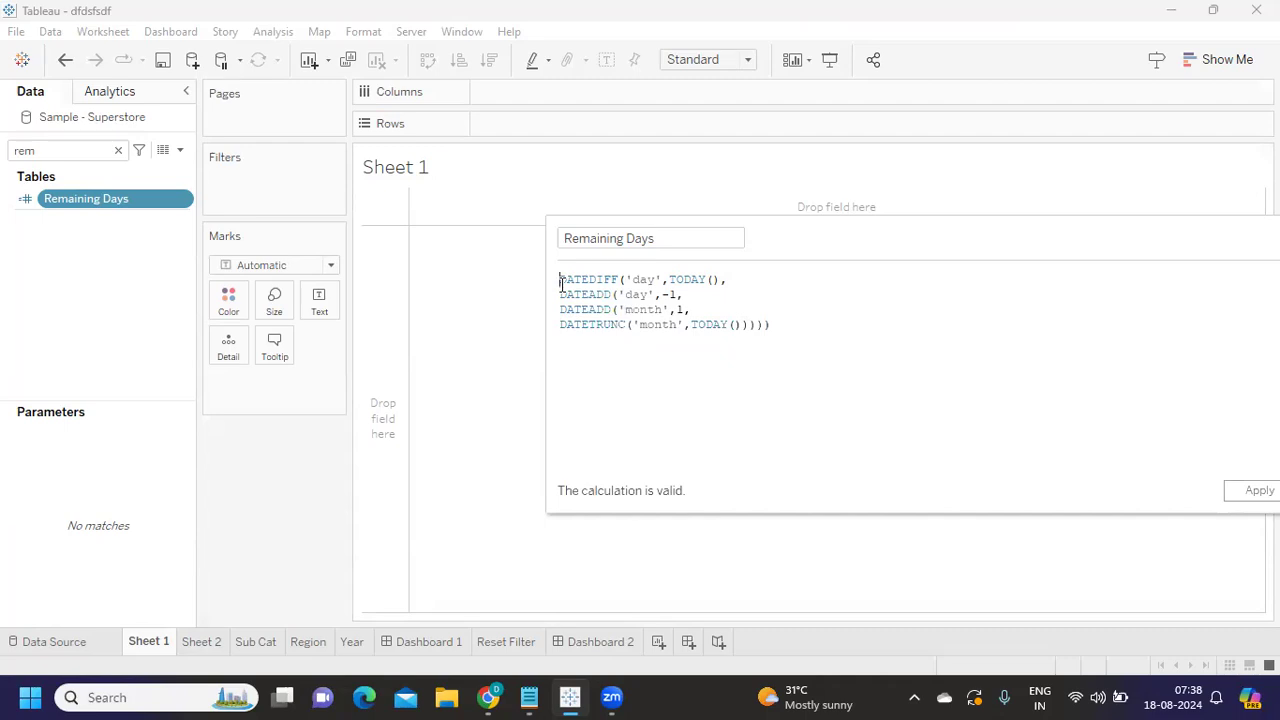
pyautogui.write('//')
pyautogui.click(561, 296)
pyautogui.write('//')
pyautogui.click(561, 311)
pyautogui.write('//')
pyautogui.click(561, 326)
pyautogui.write('//')
# Step: Write DATETRUNC('month',TODAY()) below the commented lines and apply the calculation
pyautogui.click(856, 324)
pyautogui.write(',')
pyautogui.press('BackSpace')
pyautogui.press('Return')
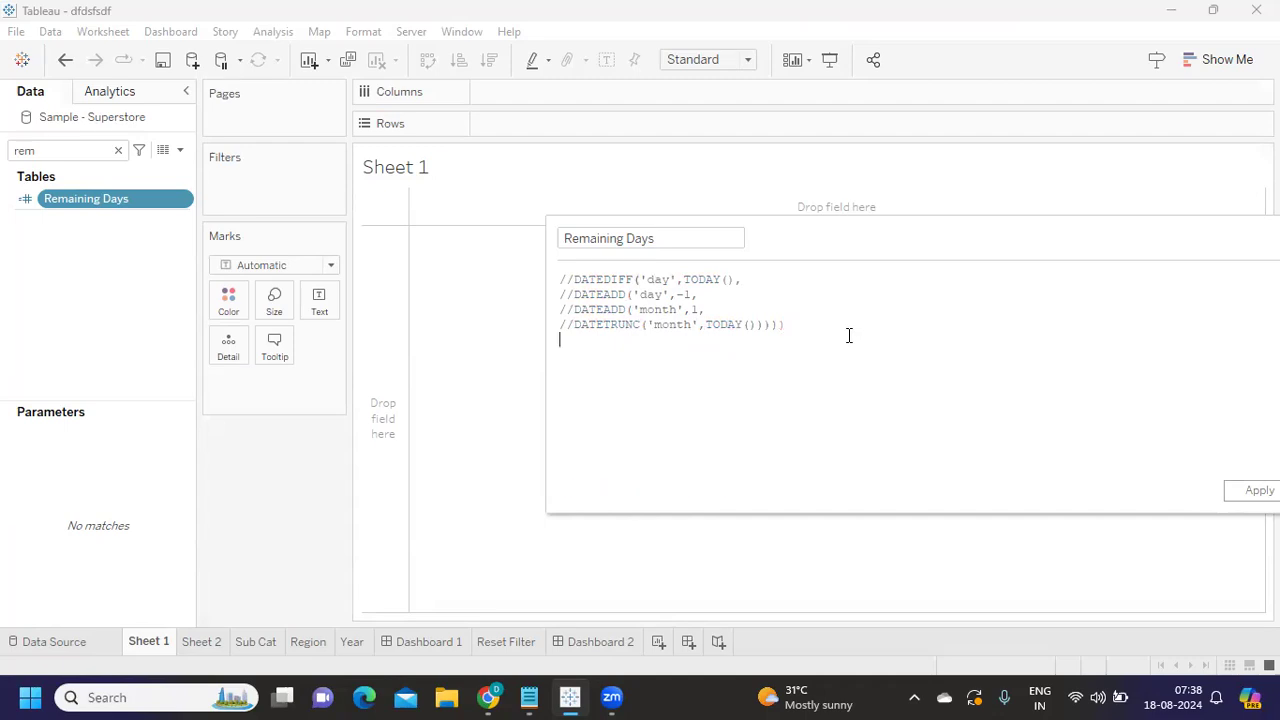
pyautogui.write('DATE(')
pyautogui.press('BackSpace')
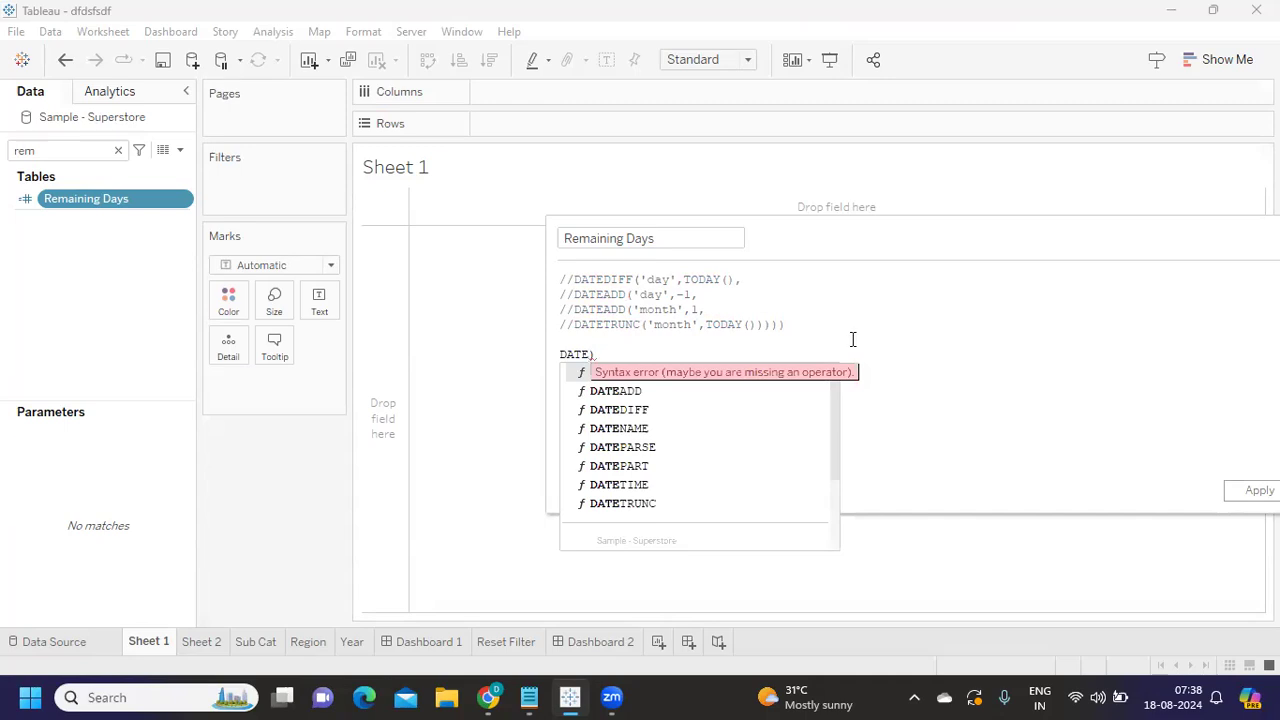
pyautogui.press('Delete')
pyautogui.write('TR')
pyautogui.press('Return')
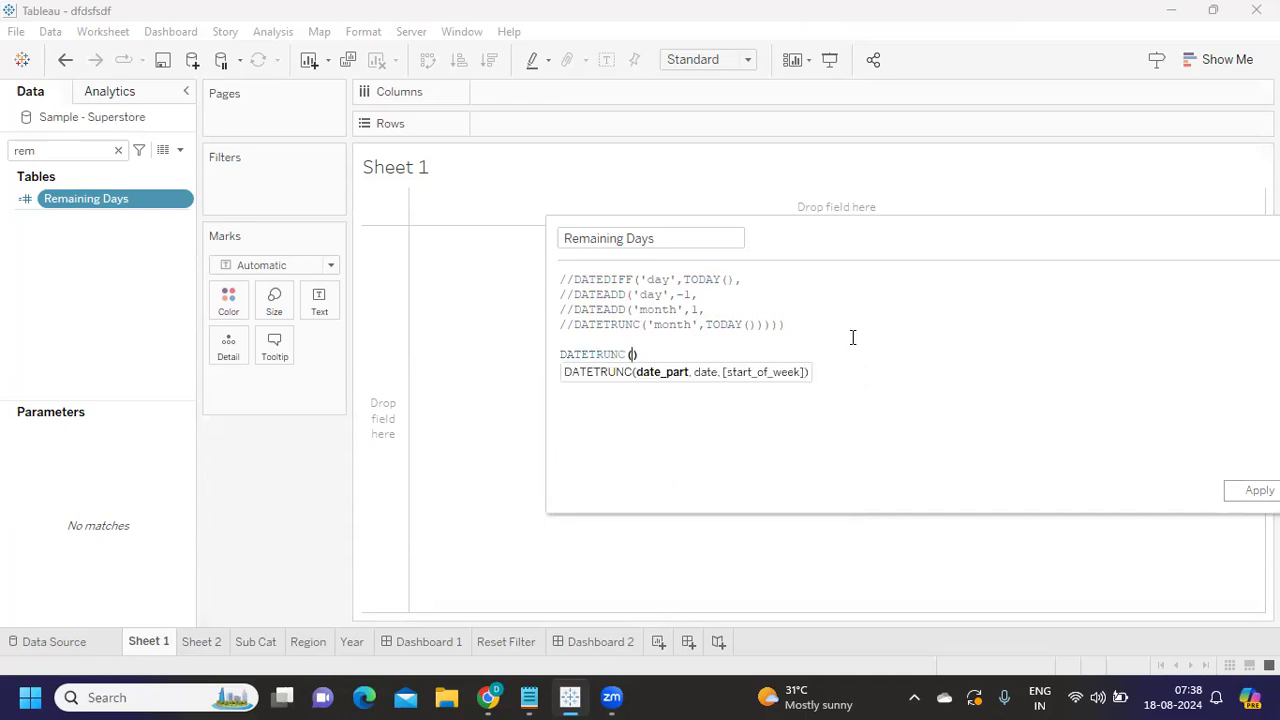
pyautogui.write("'month',tod")
pyautogui.press('Return')
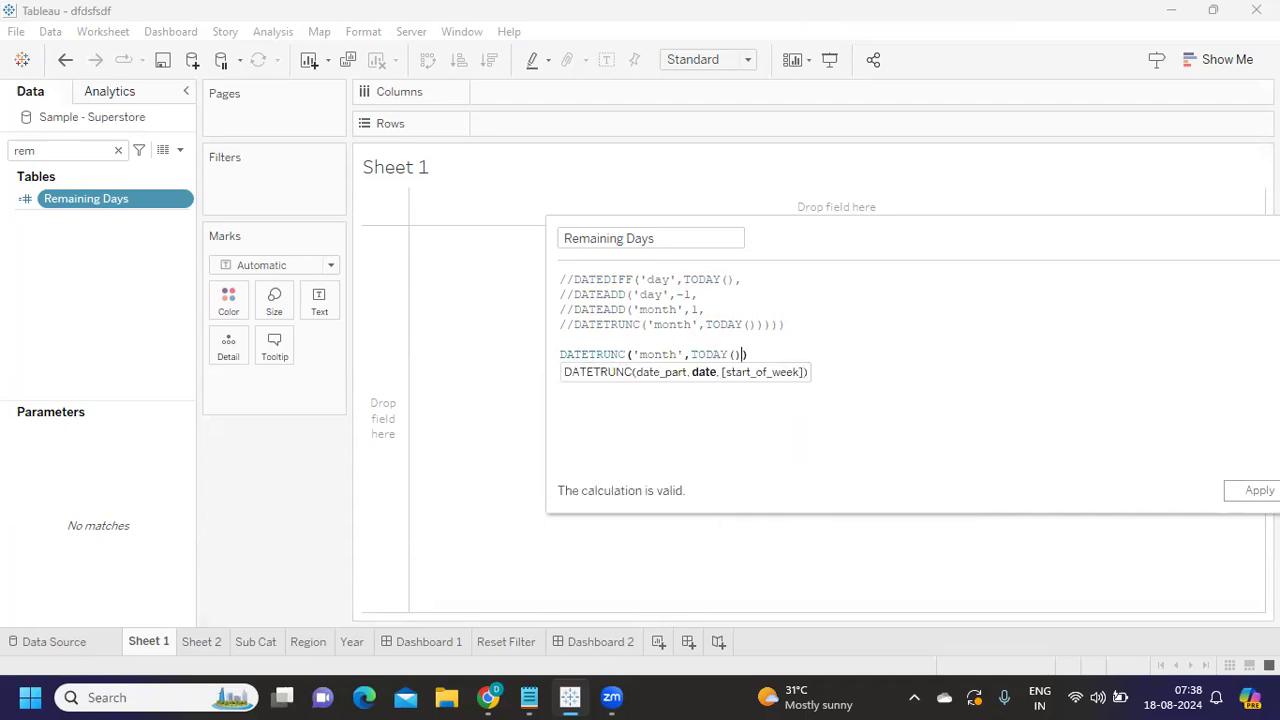
pyautogui.click(1259, 490)
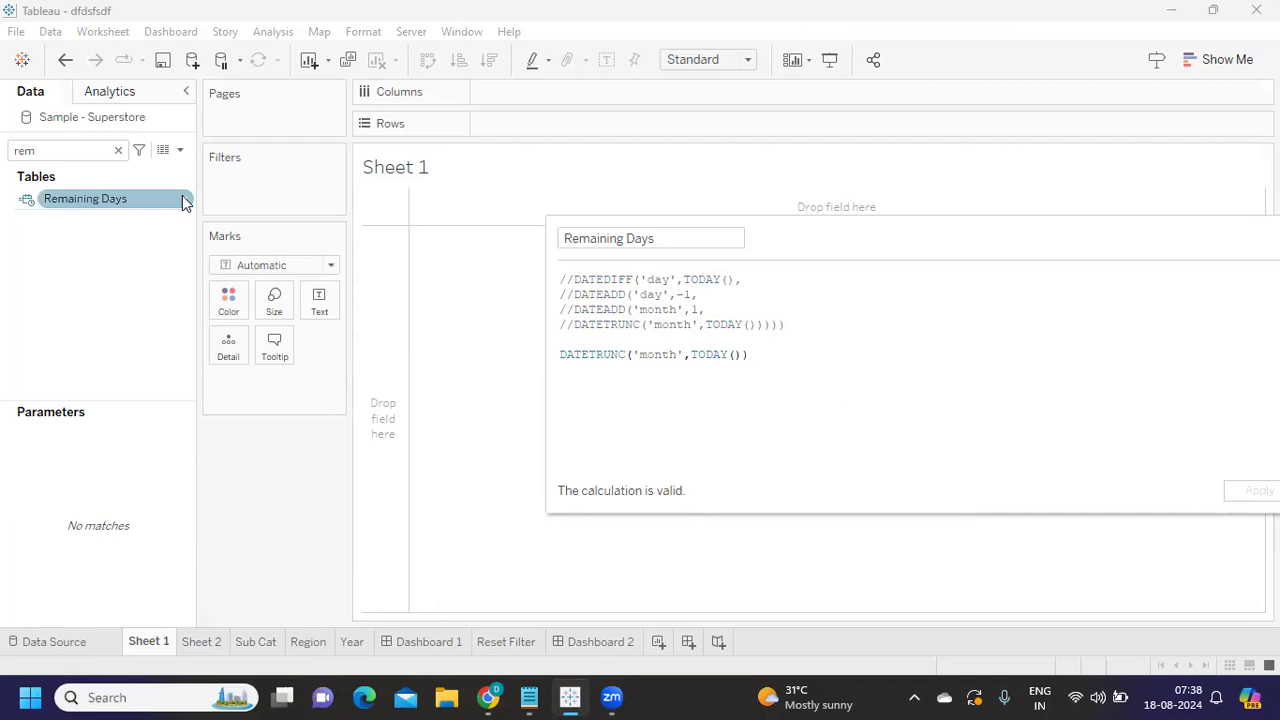
# Step: Show Remaining Days as text on Sheet 1 and change it from year to the exact date
pyautogui.click(100, 203)
pyautogui.moveTo(100, 203); pyautogui.dragTo(325, 303)
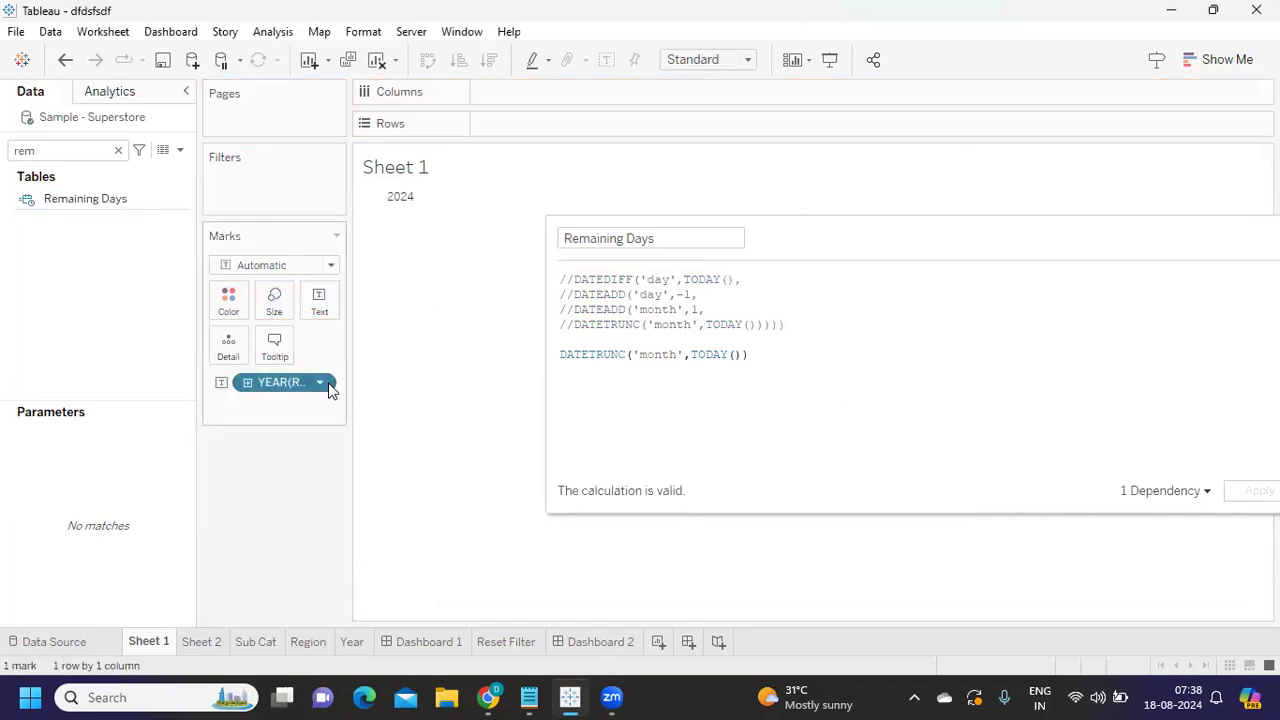
pyautogui.click(325, 385)
pyautogui.click(285, 552)
pyautogui.moveTo(391, 203)
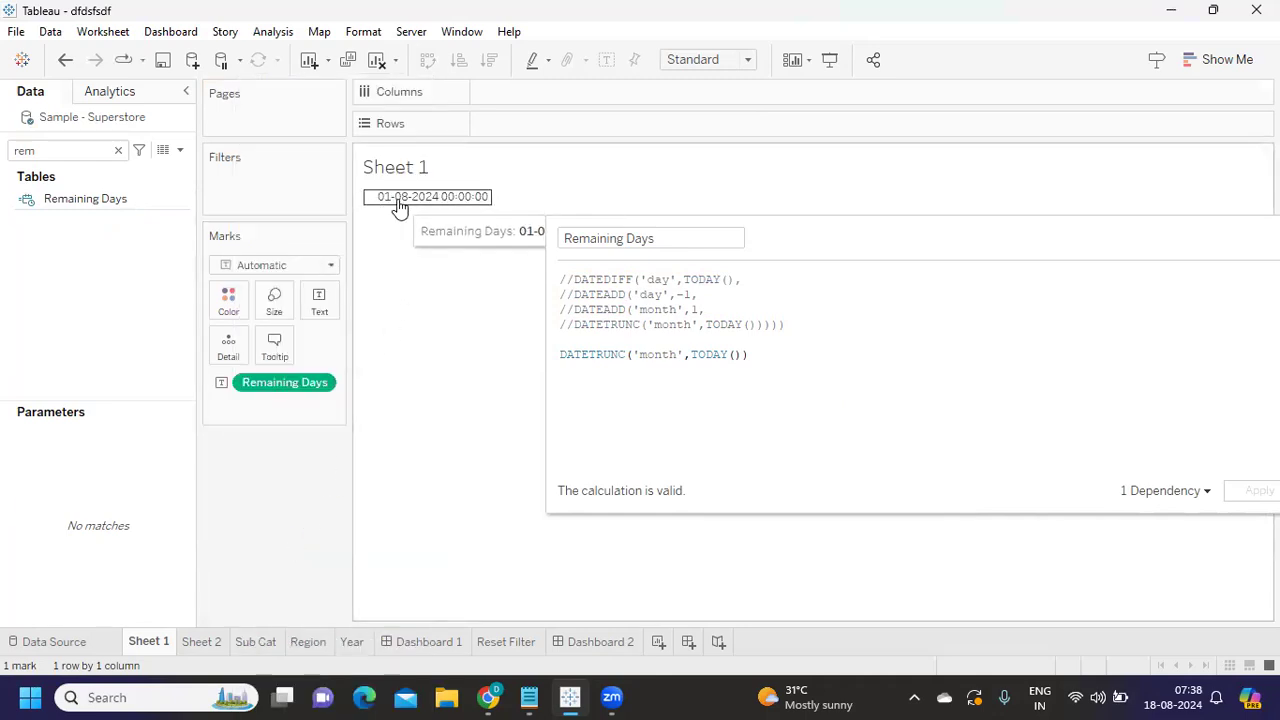
# Step: Add the comment "//Find out how many days completed in a month." below the DATETRUNC expression
pyautogui.doubleClick(580, 356)
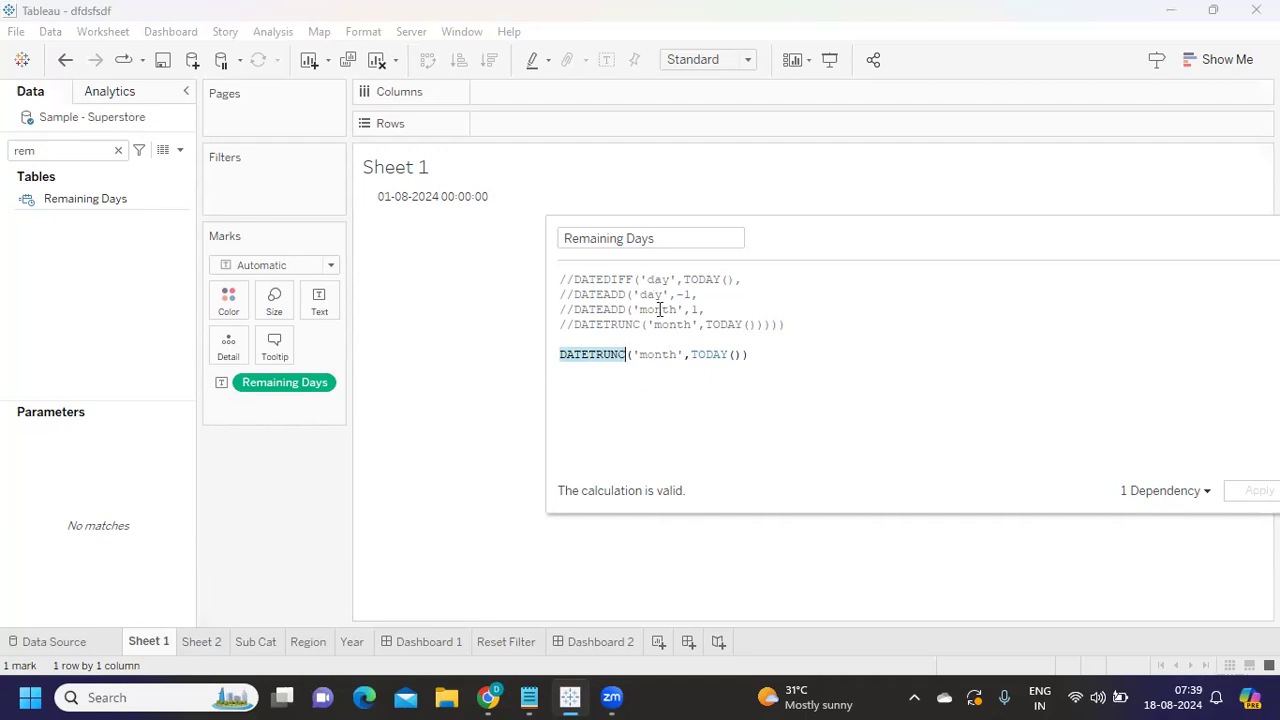
pyautogui.click(783, 358)
pyautogui.press('Return')
pyautogui.press('Return')
pyautogui.write('//Fir')
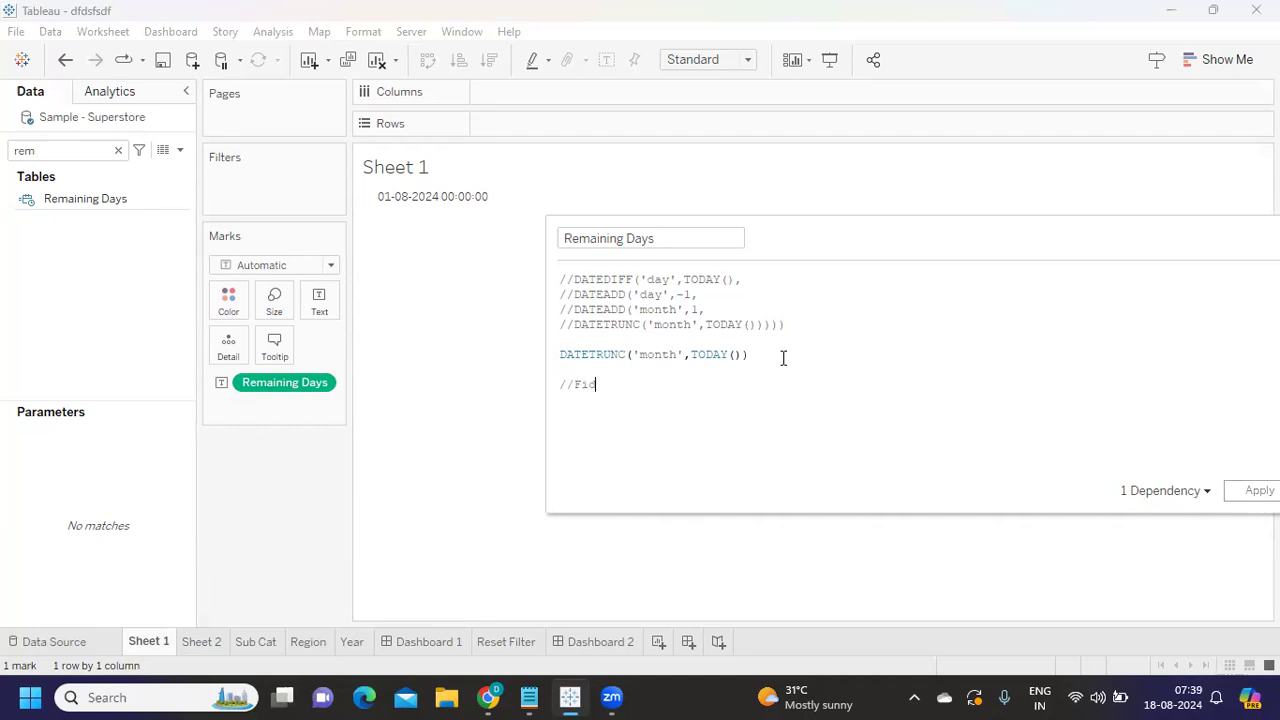
pyautogui.write('d out how many days completedin')
pyautogui.press('BackSpace')
pyautogui.press('BackSpace')
pyautogui.write('in a month.')
pyautogui.press('Return')
# Step: Add a second comment line reading "//today" at the end of the formula
pyautogui.write('//')
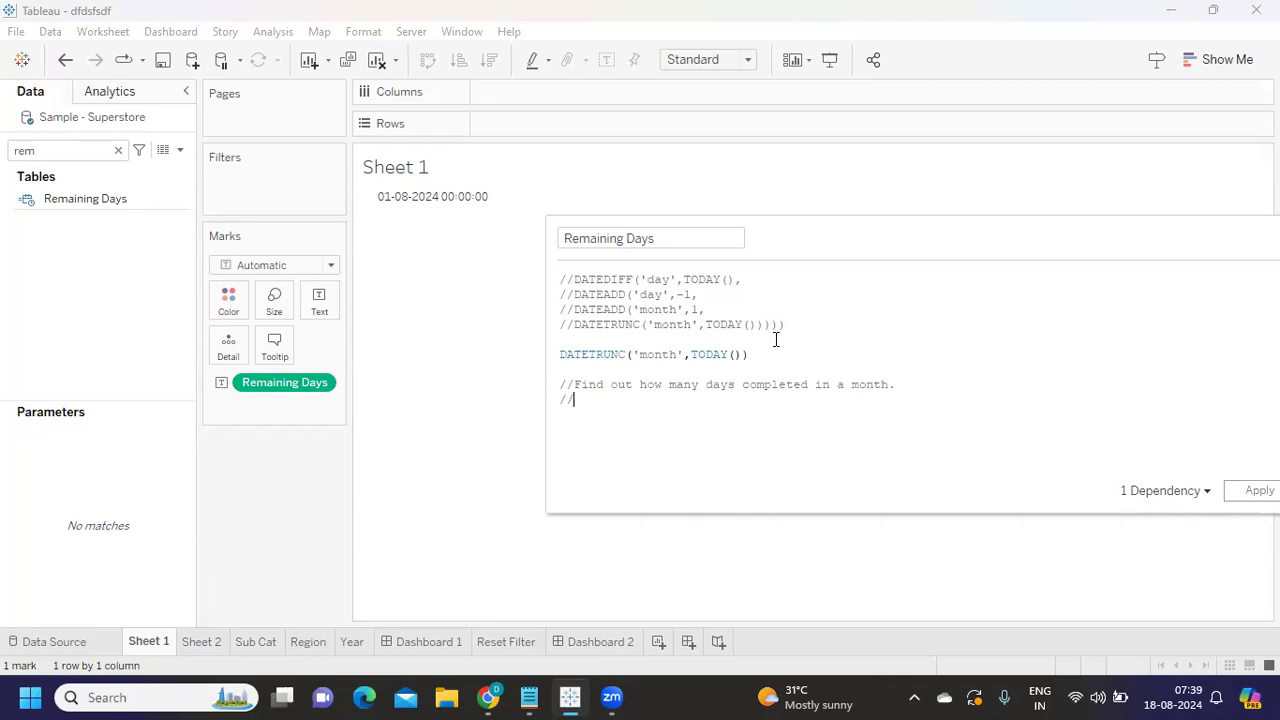
pyautogui.write('l')
pyautogui.write('8')
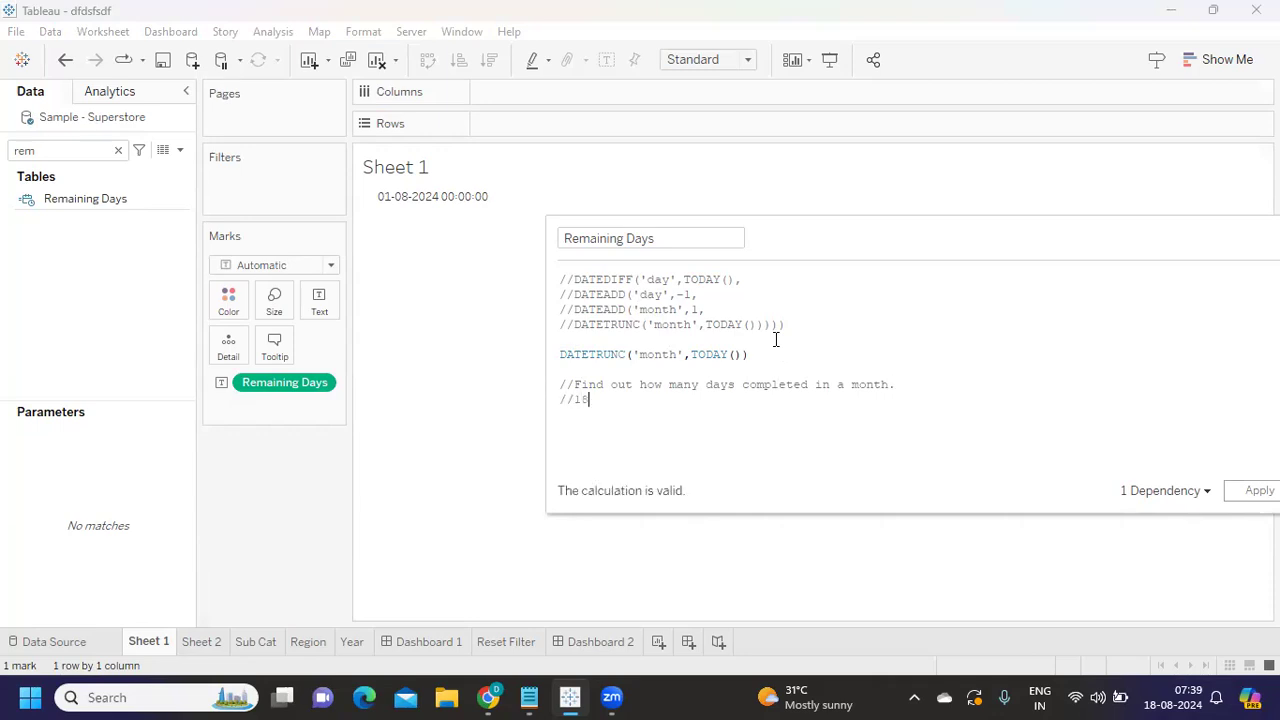
pyautogui.press('BackSpace')
pyautogui.press('BackSpace')
pyautogui.write('to')
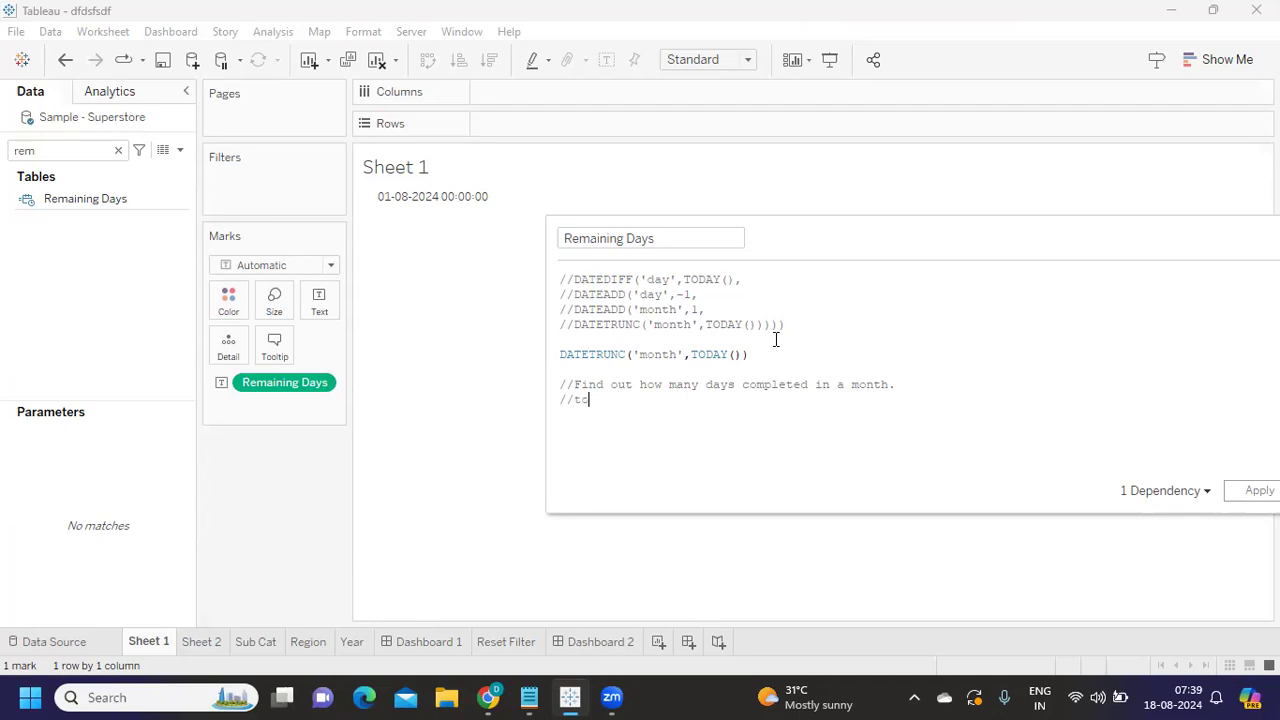
pyautogui.write('day')
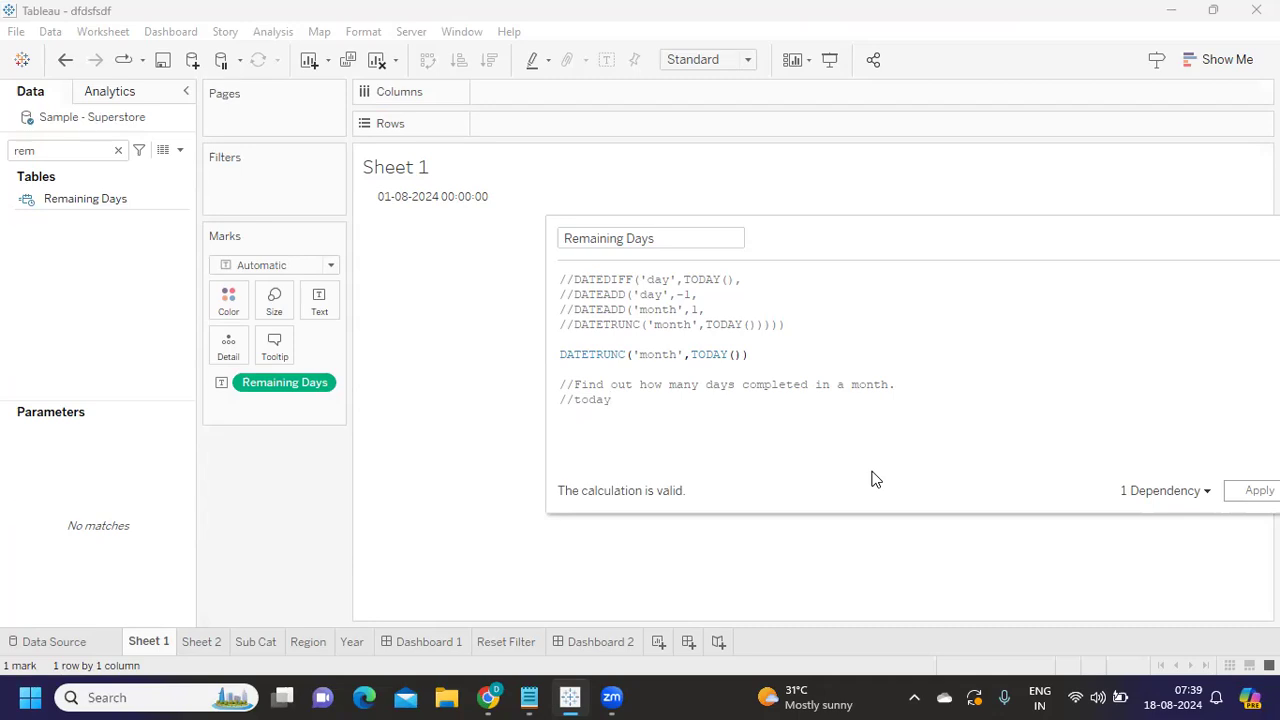
pyautogui.moveTo(786, 284); pyautogui.dragTo(573, 282)
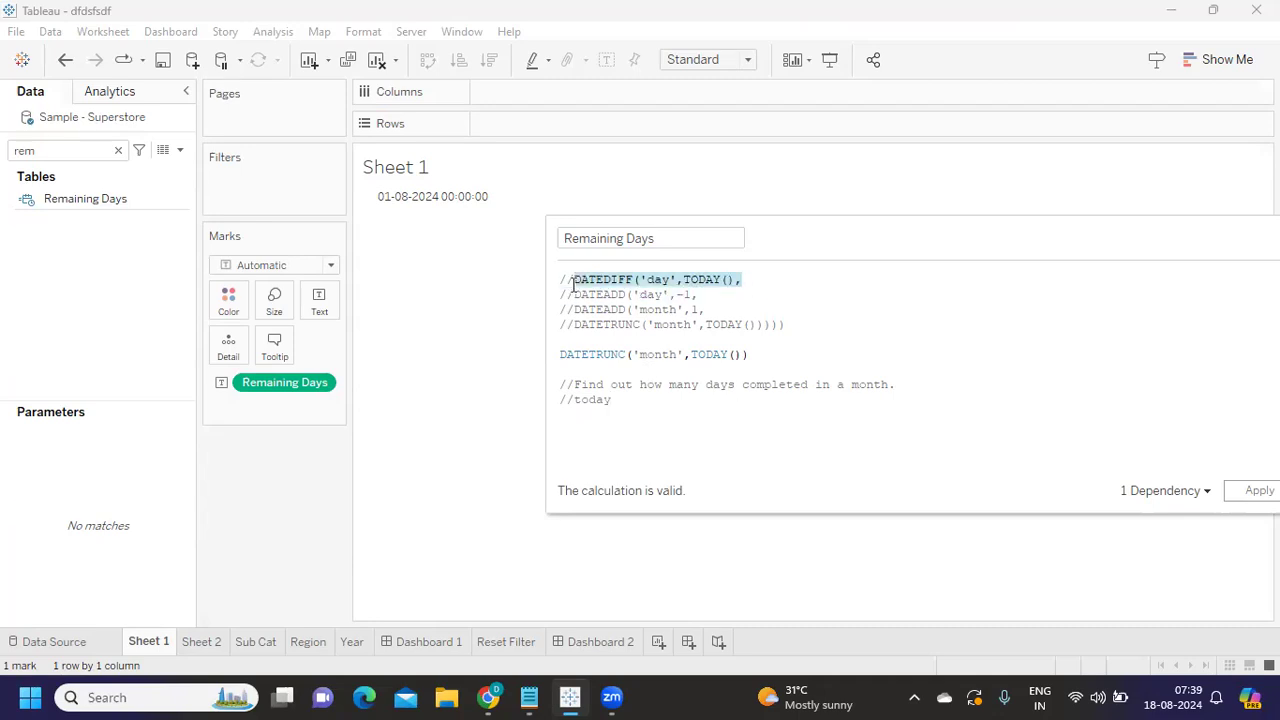
pyautogui.click(616, 281)
pyautogui.doubleClick(700, 281)
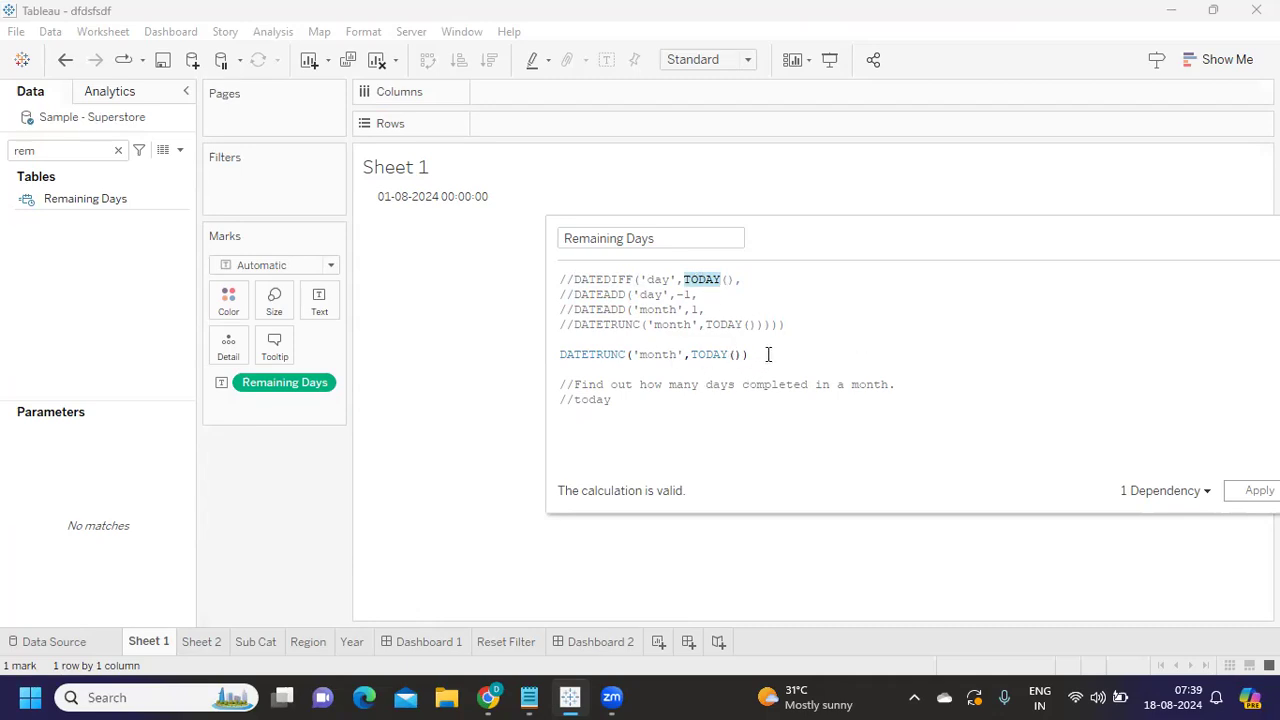
# Step: Copy the DATETRUNC('month',TODAY()) expression and insert an empty line above it
pyautogui.moveTo(752, 354); pyautogui.dragTo(563, 354)
pyautogui.hotkey('ctrl', 'c')
pyautogui.click(582, 341)
pyautogui.press('Return')
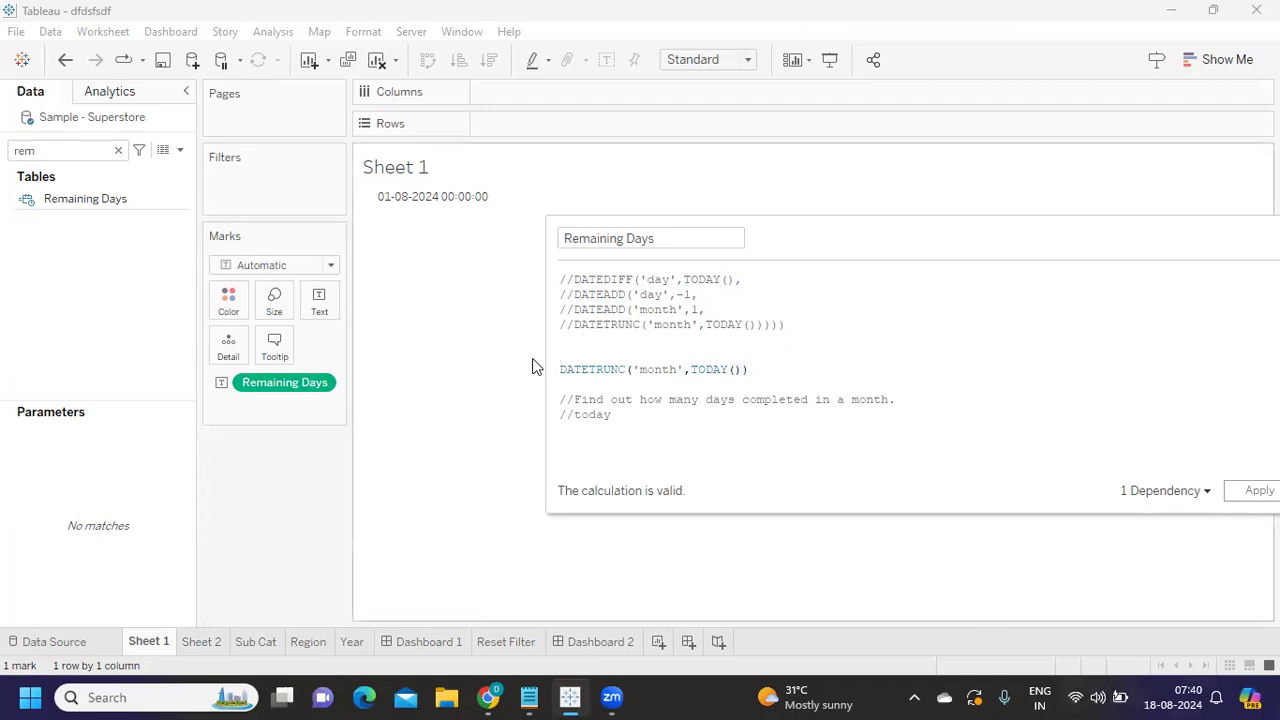
# Step: Wrap the DATETRUNC expression in a DATEADD with 'month' and interval 1, adding the closing parenthesis after it
pyautogui.moveTo(398, 208)
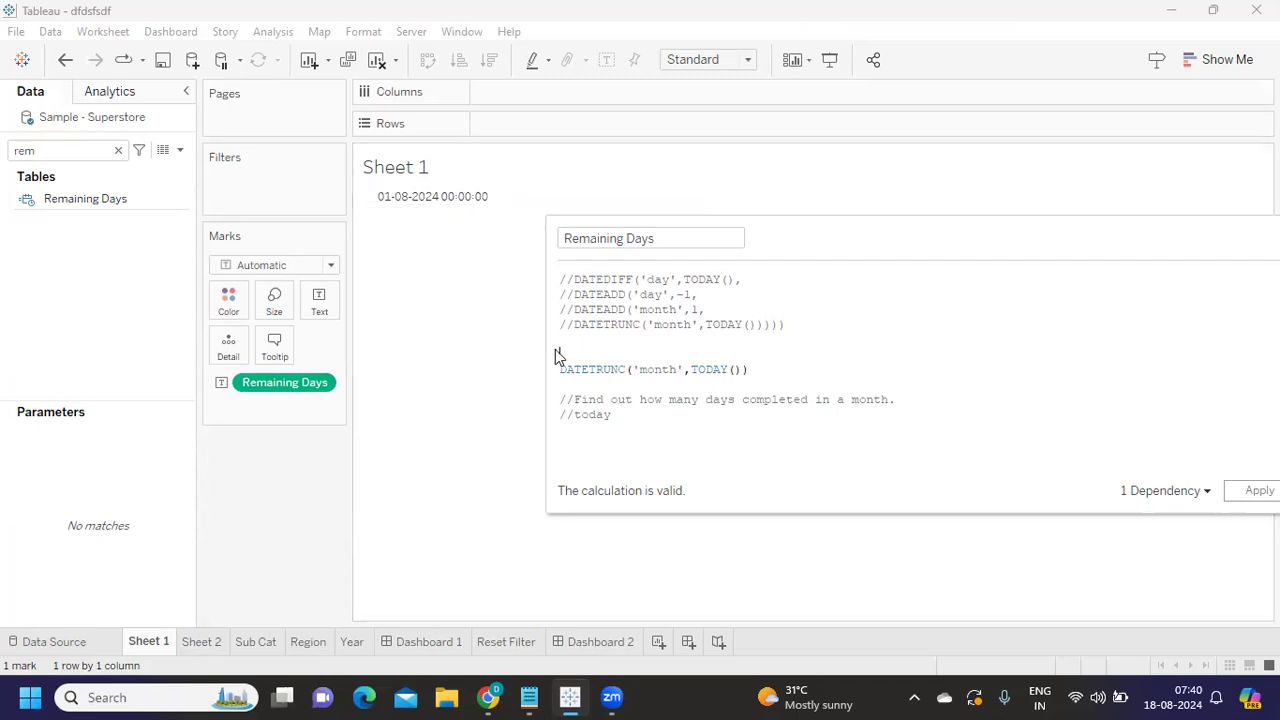
pyautogui.write('date')
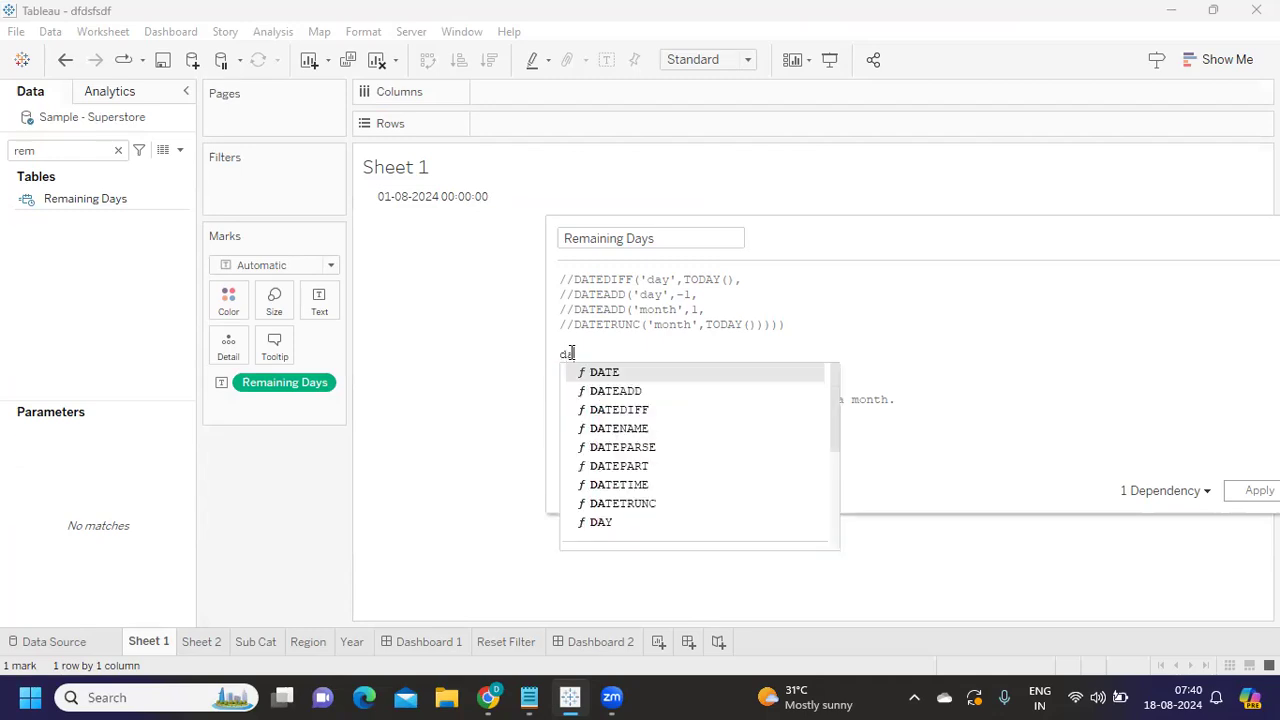
pyautogui.doubleClick(590, 389)
pyautogui.write("'month")
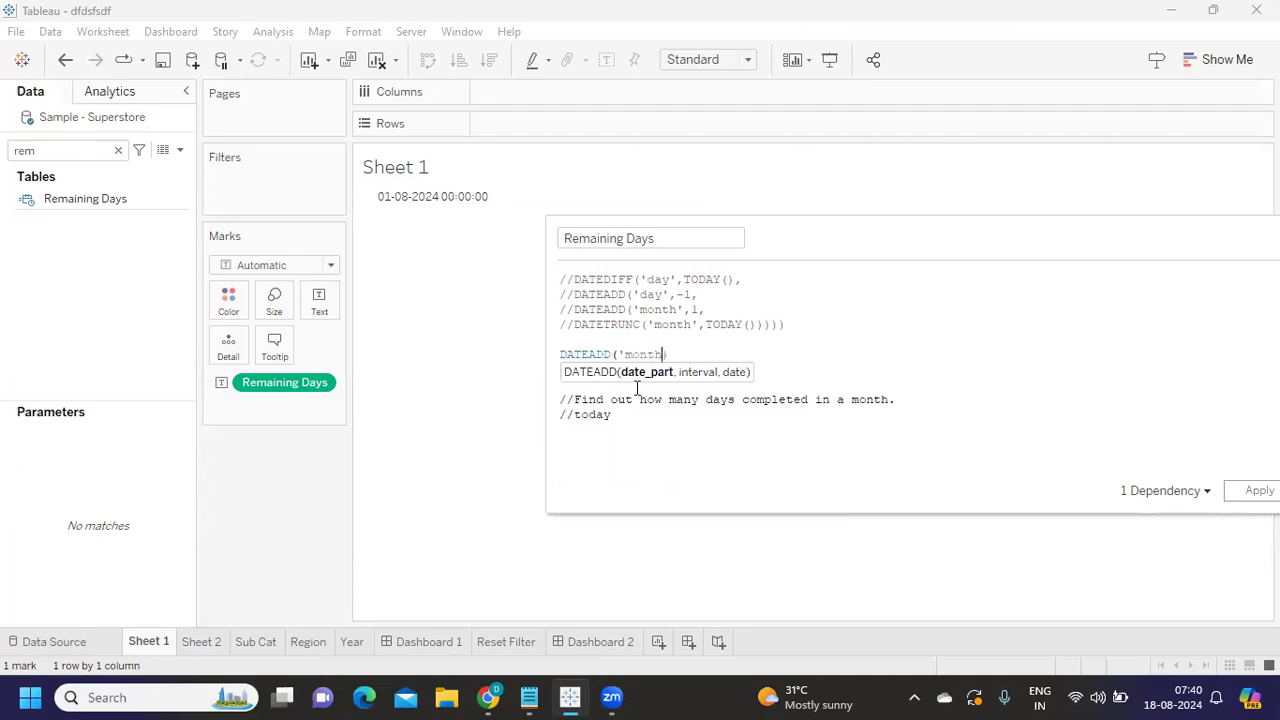
pyautogui.write("',1")
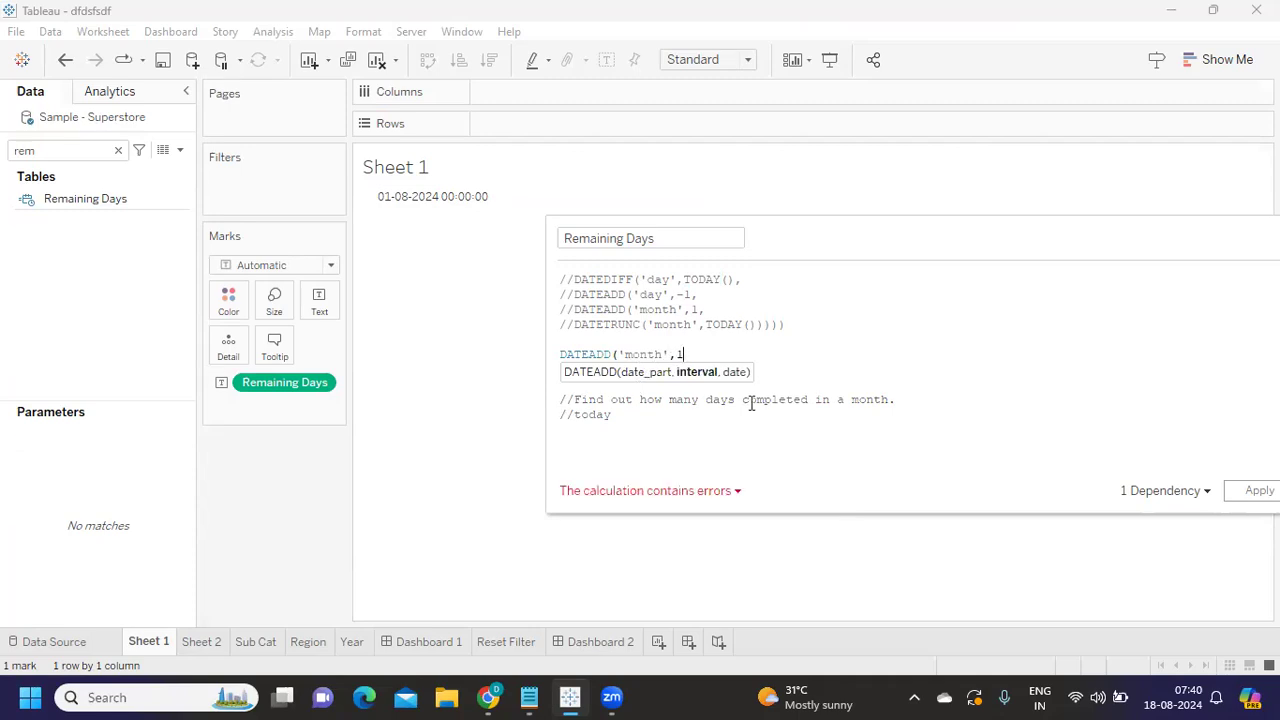
pyautogui.press('Return')
pyautogui.hotkey('ctrl', 'v')
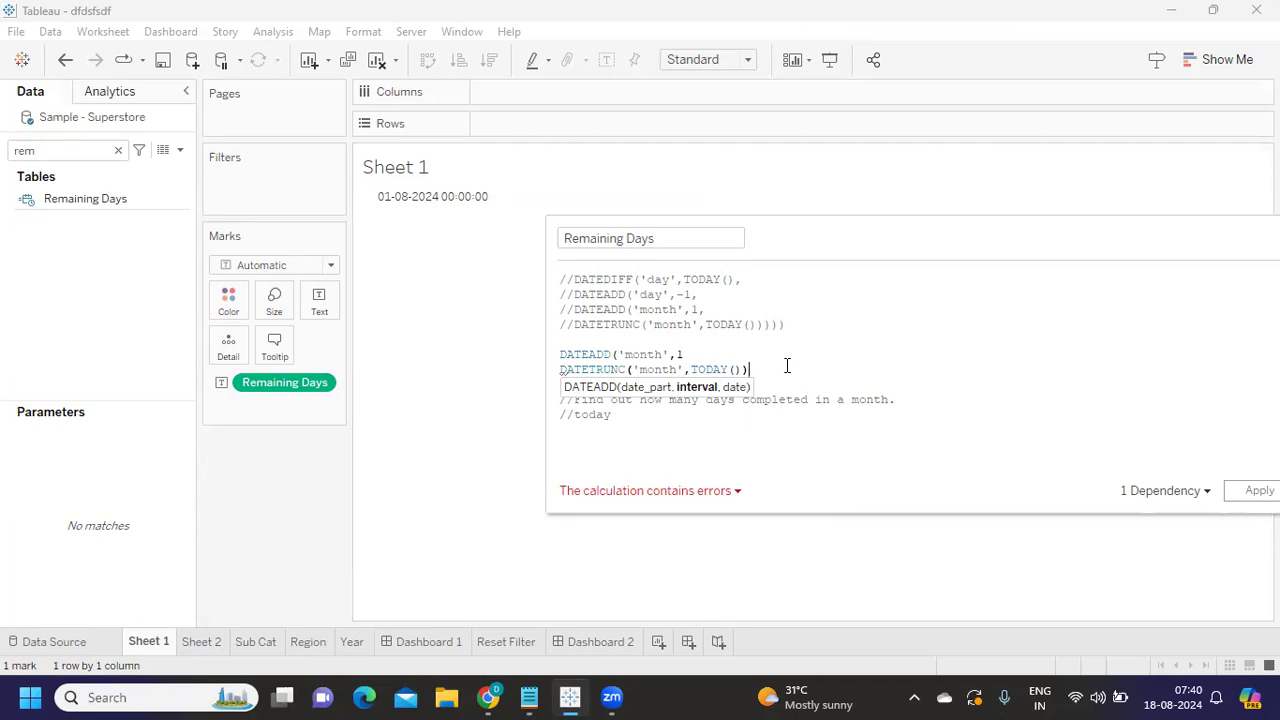
pyautogui.write(')')
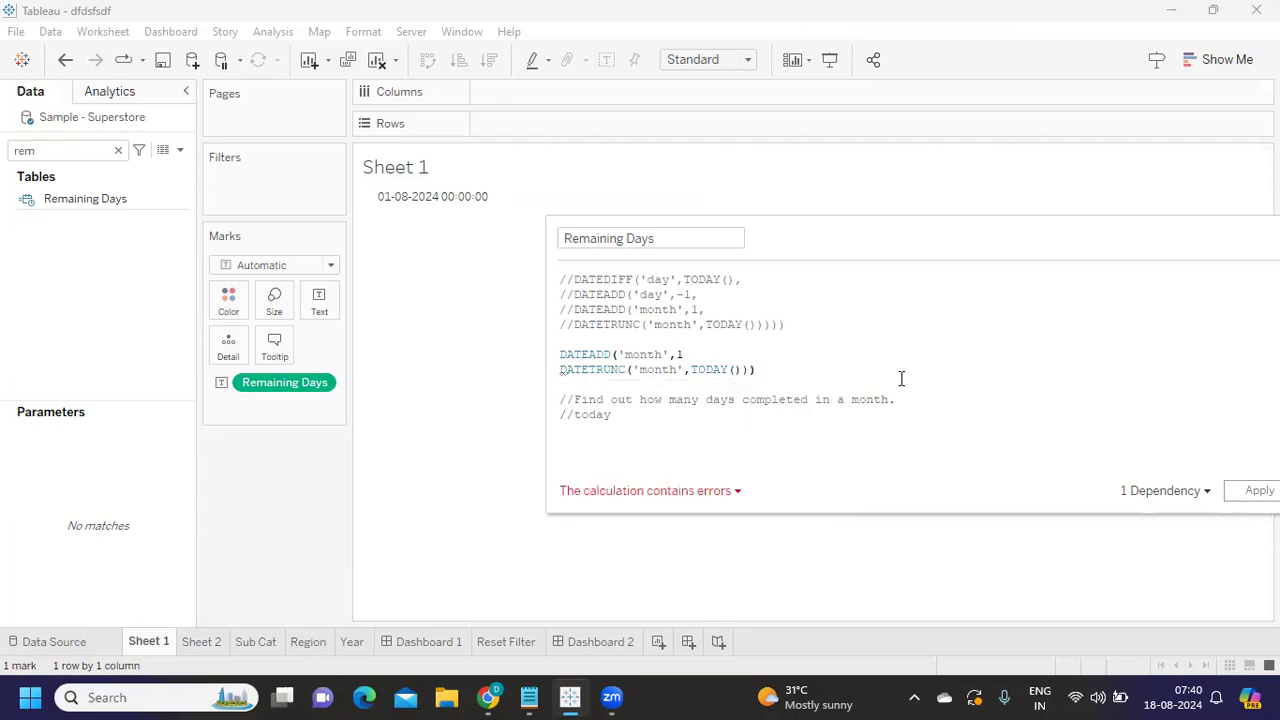
# Step: Check the calculation error, add the missing comma after DATEADD('month',1 and apply the formula
pyautogui.click(682, 491)
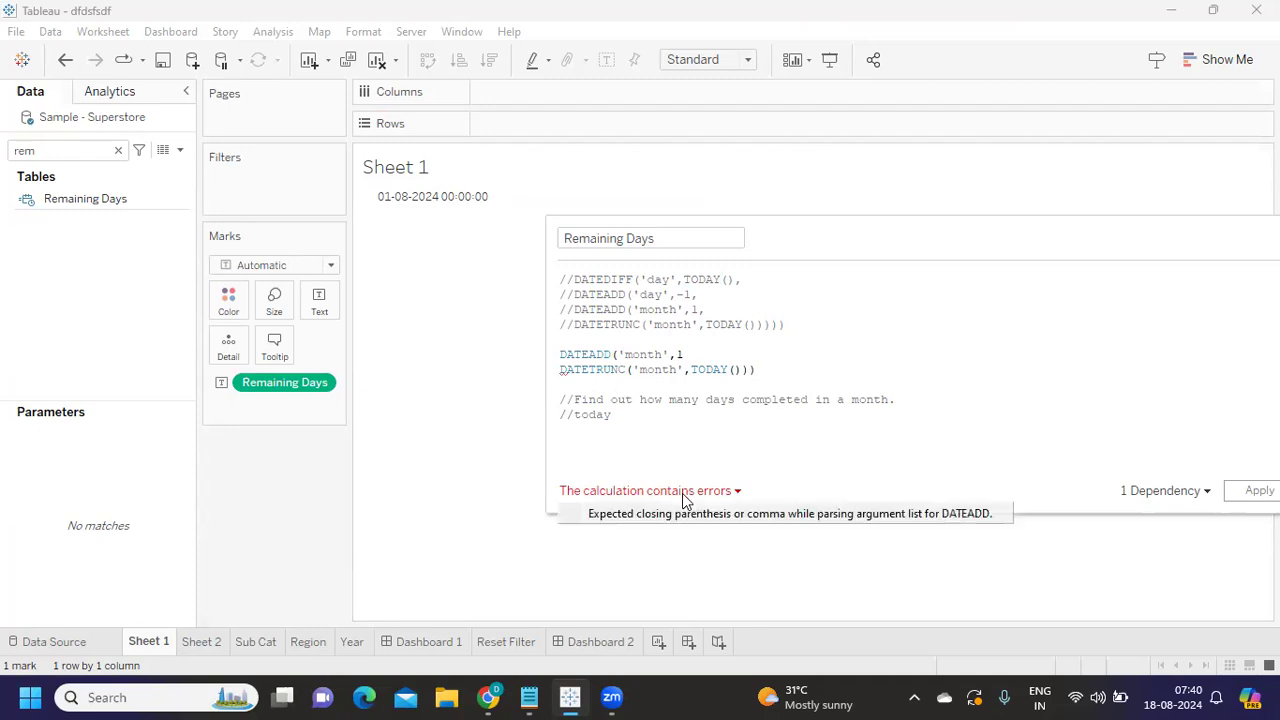
pyautogui.click(688, 410)
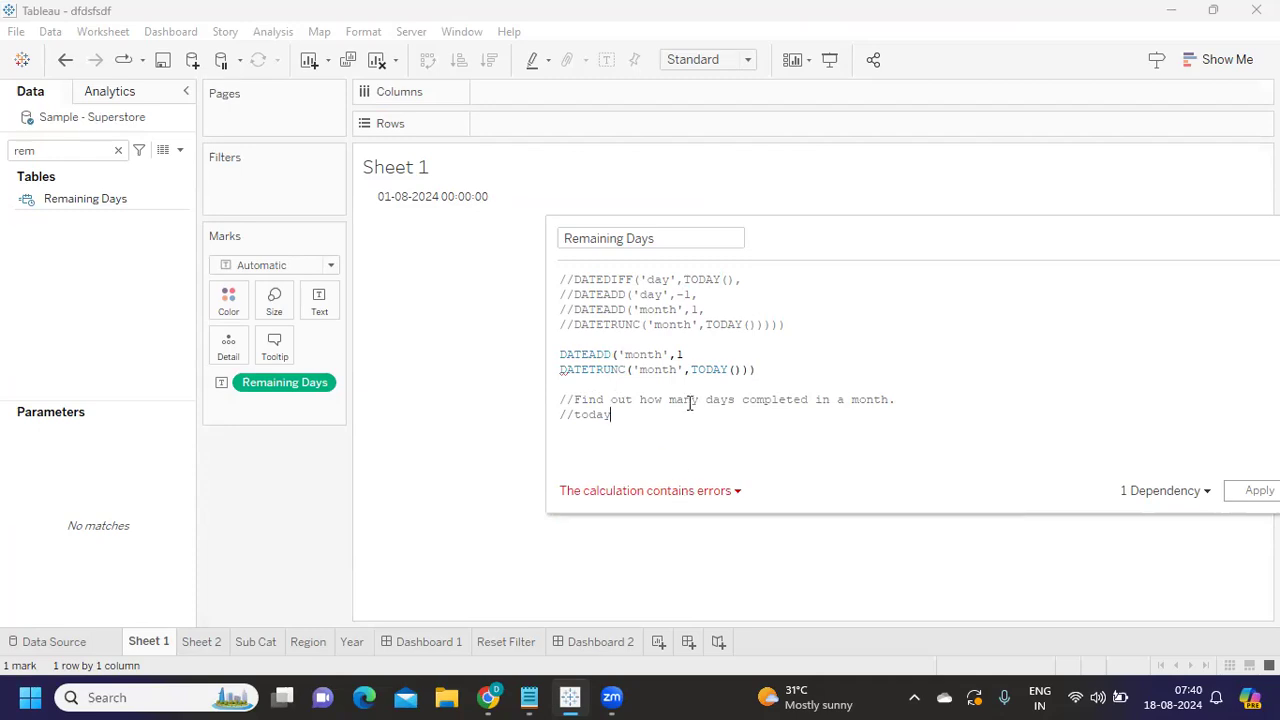
pyautogui.click(689, 354)
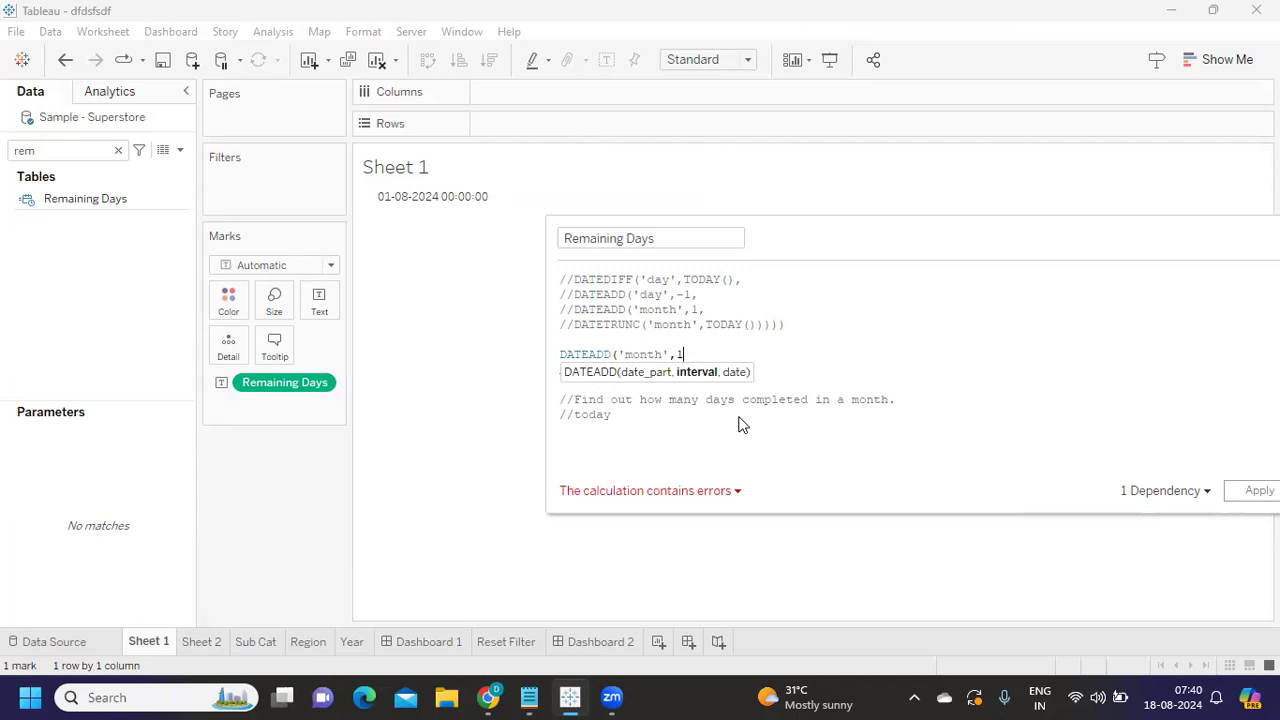
pyautogui.write(", DATETRUNC('month',TODAY()))")
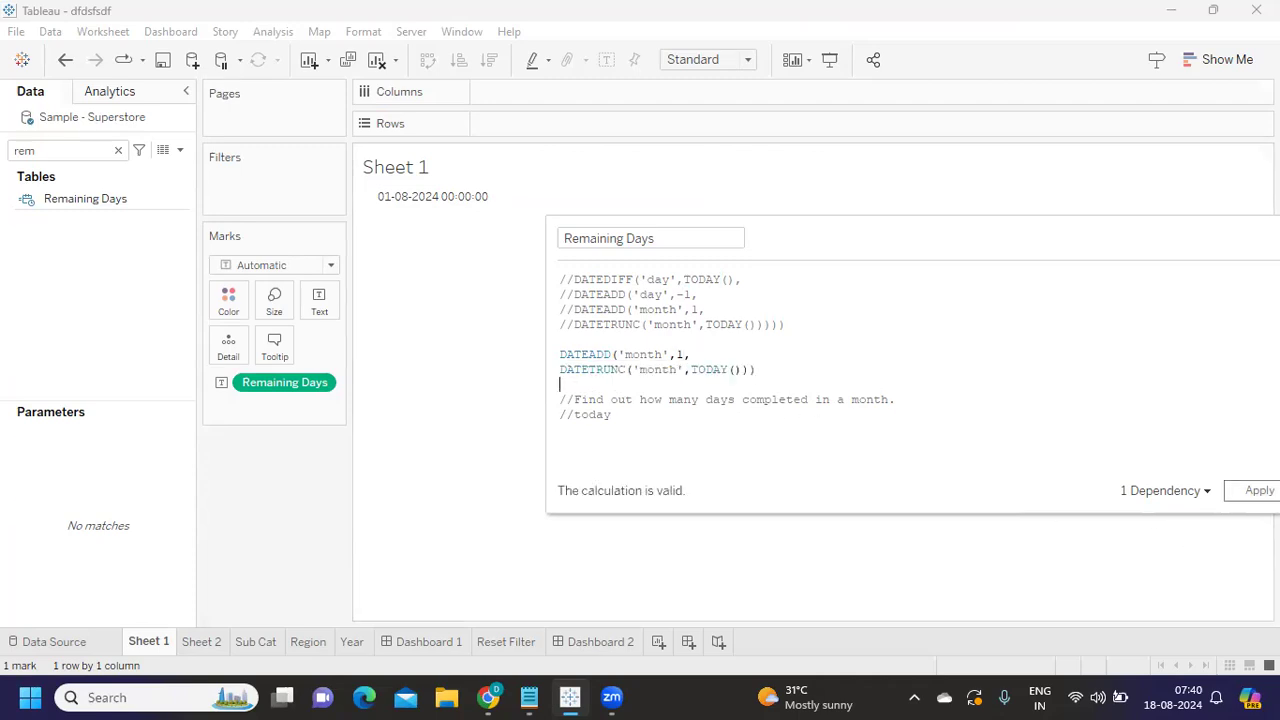
pyautogui.click(1245, 490)
# Step: Insert an empty line above the DATEADD expression and highlight the 'month' arguments of DATETRUNC and DATEADD
pyautogui.click(603, 343)
pyautogui.press('Return')
pyautogui.moveTo(758, 387); pyautogui.dragTo(526, 366)
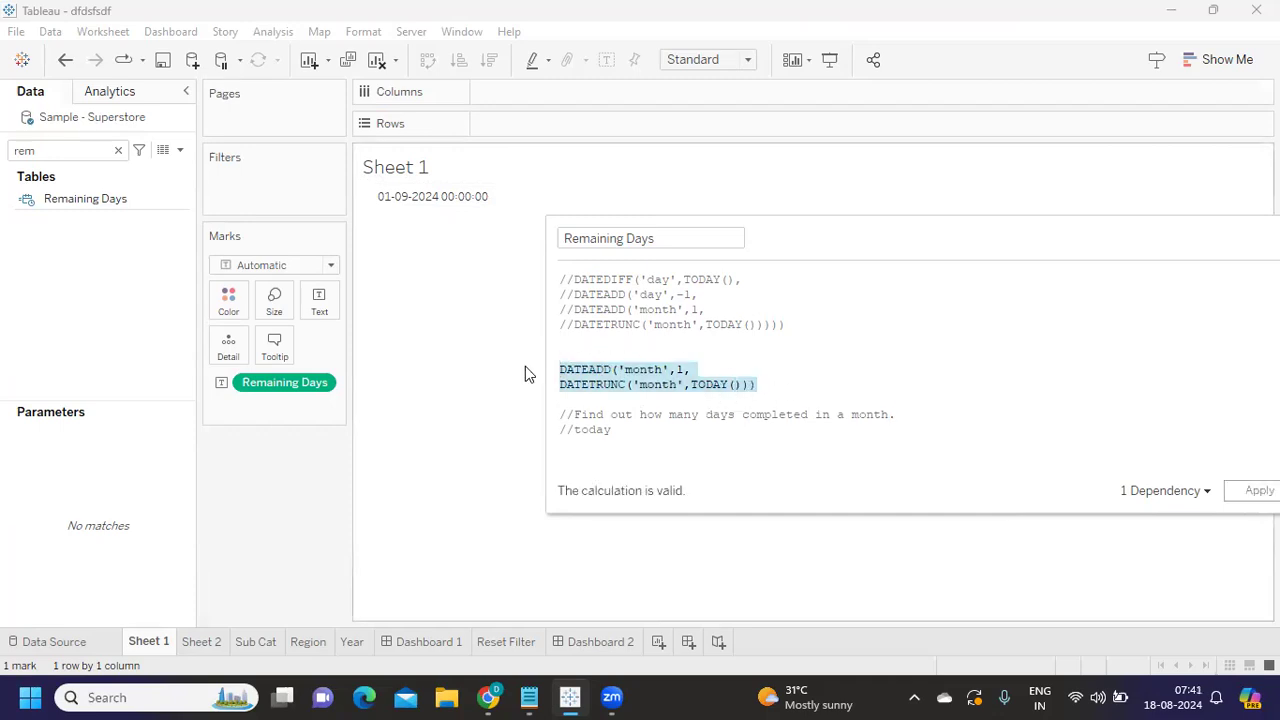
pyautogui.click(583, 358)
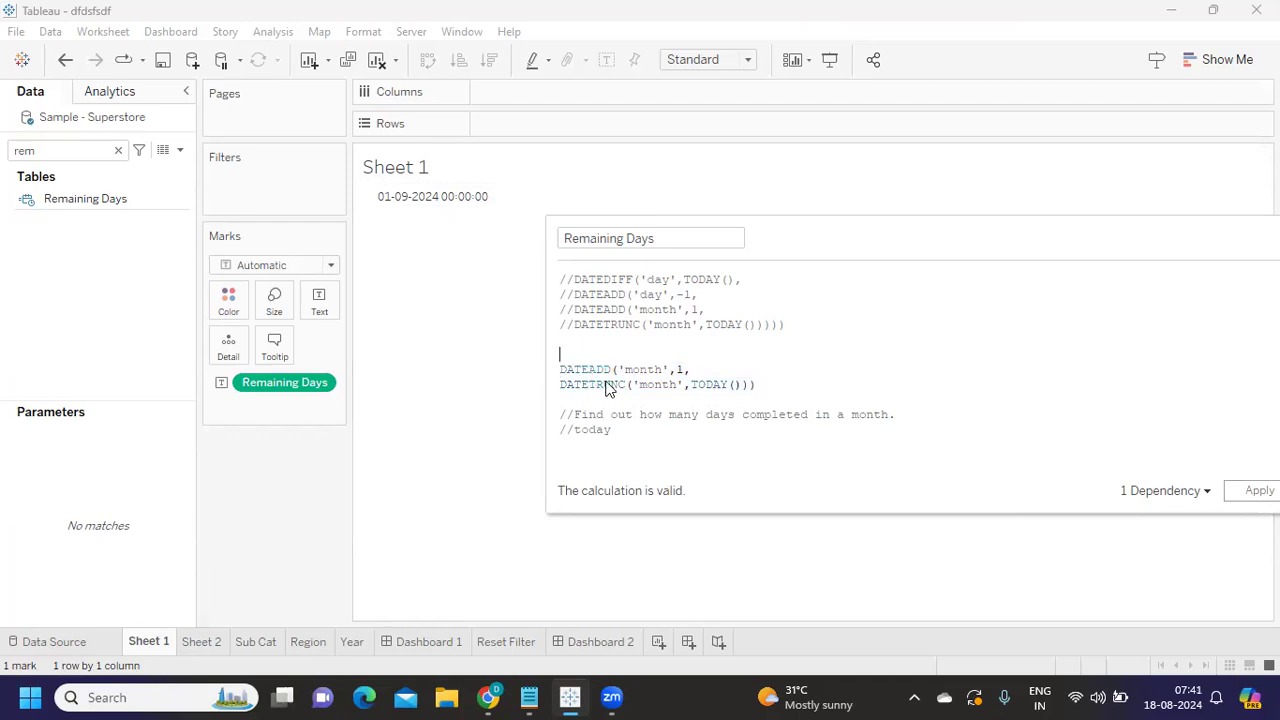
pyautogui.doubleClick(662, 388)
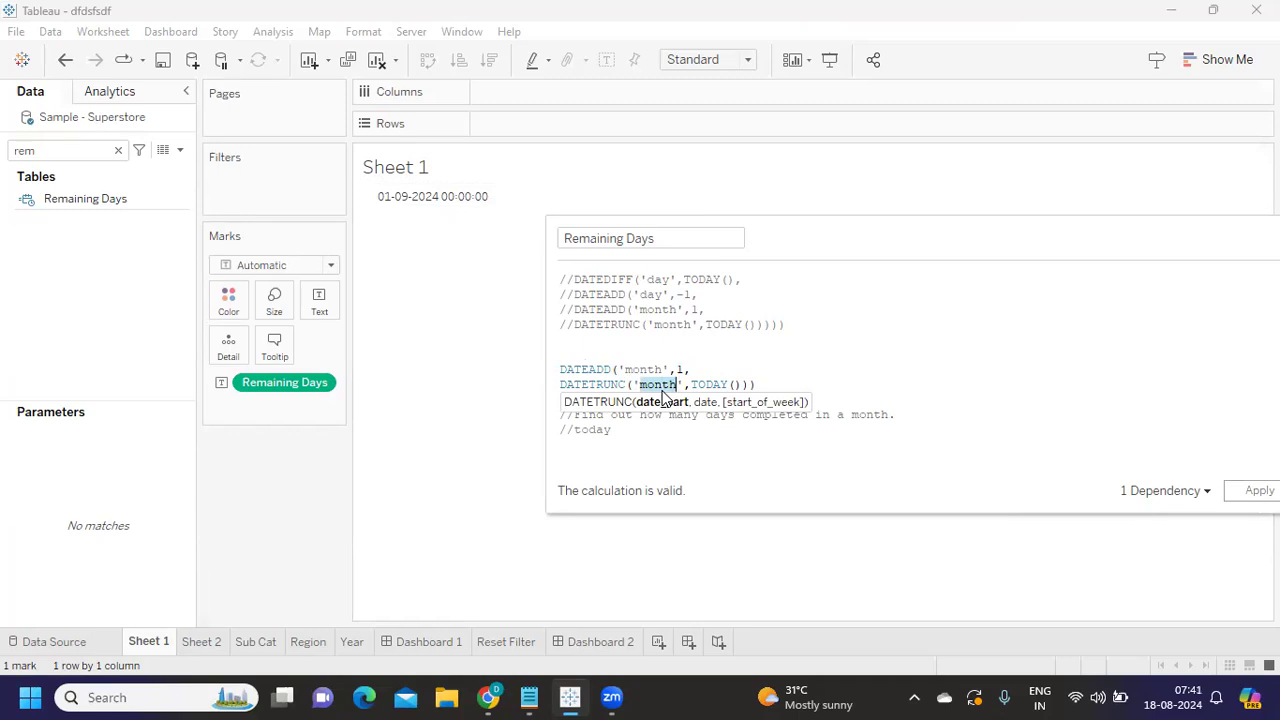
pyautogui.doubleClick(641, 370)
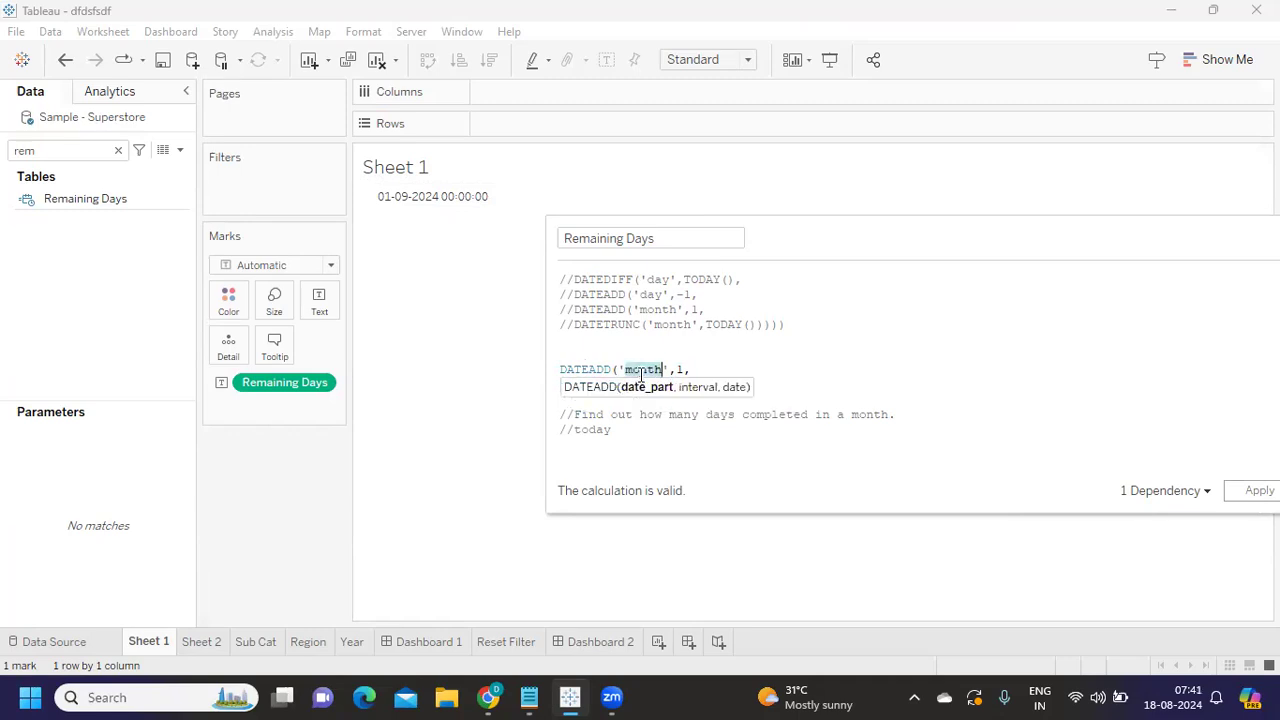
# Step: Begin an outer function on the empty line above the expression with DATEADD('day',-1,
pyautogui.click(606, 355)
pyautogui.write('DATE')
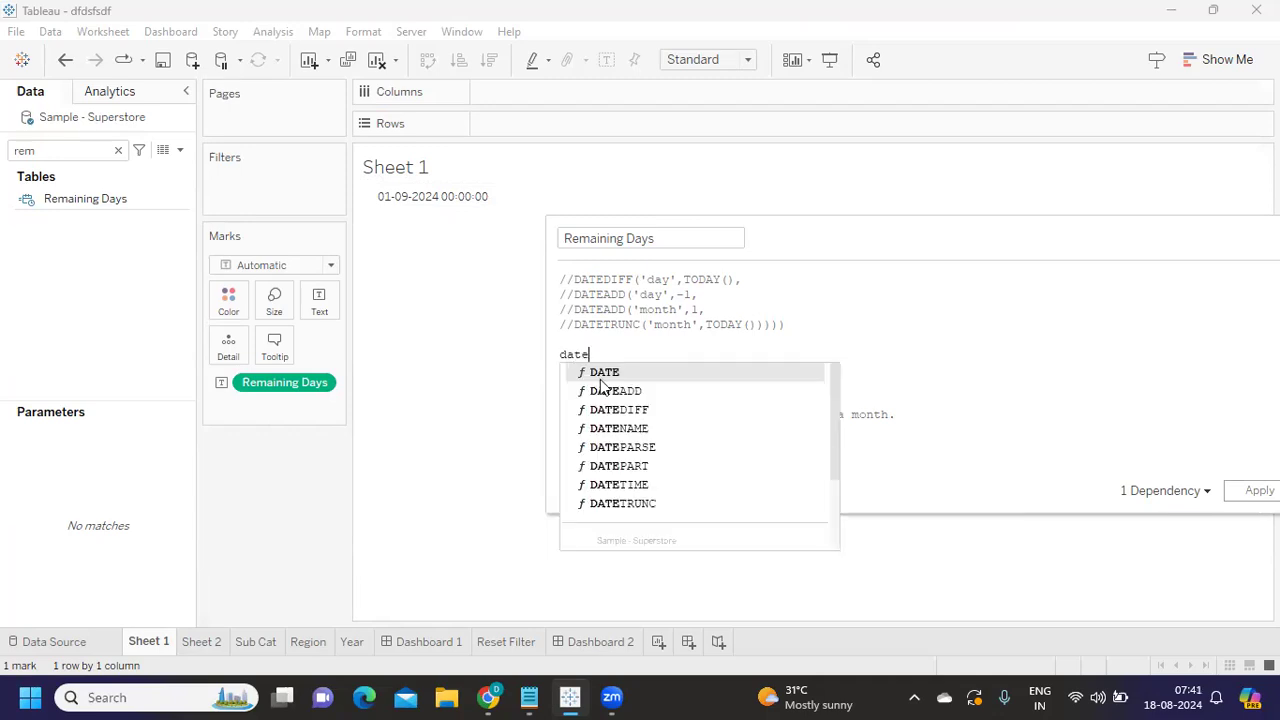
pyautogui.click(600, 383)
pyautogui.press('Delete')
pyautogui.write("'da")
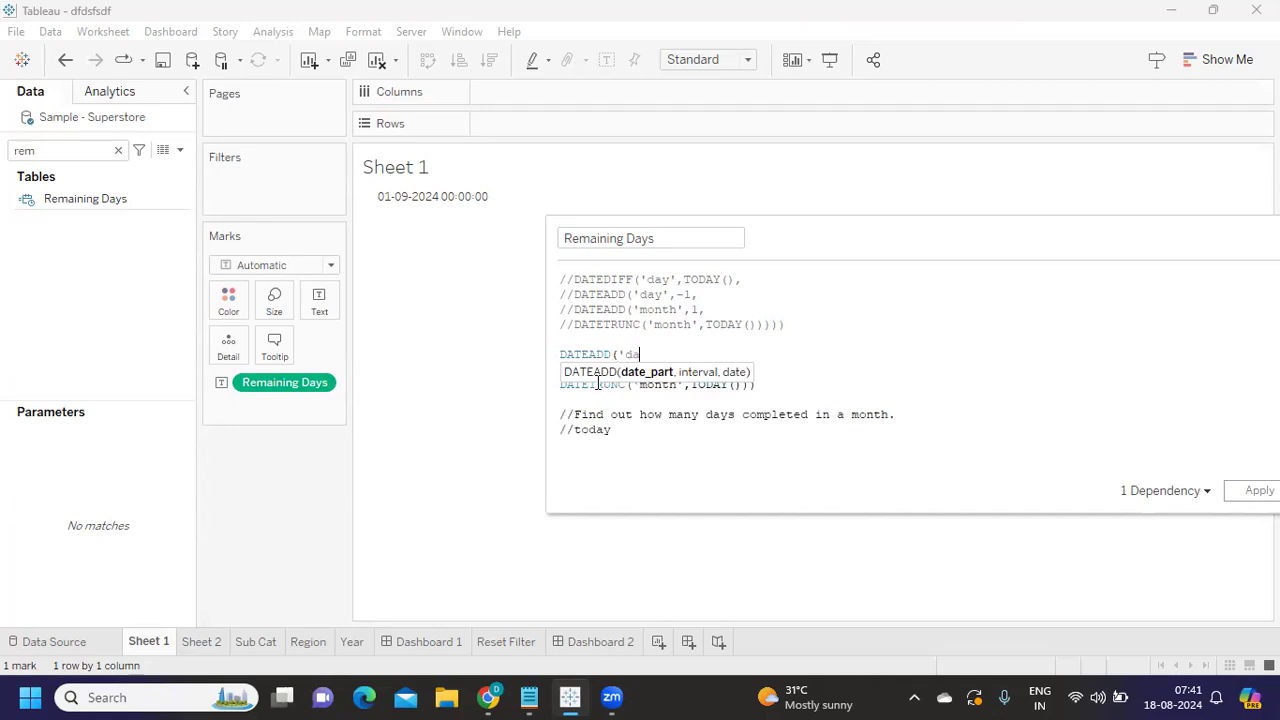
pyautogui.write("y',")
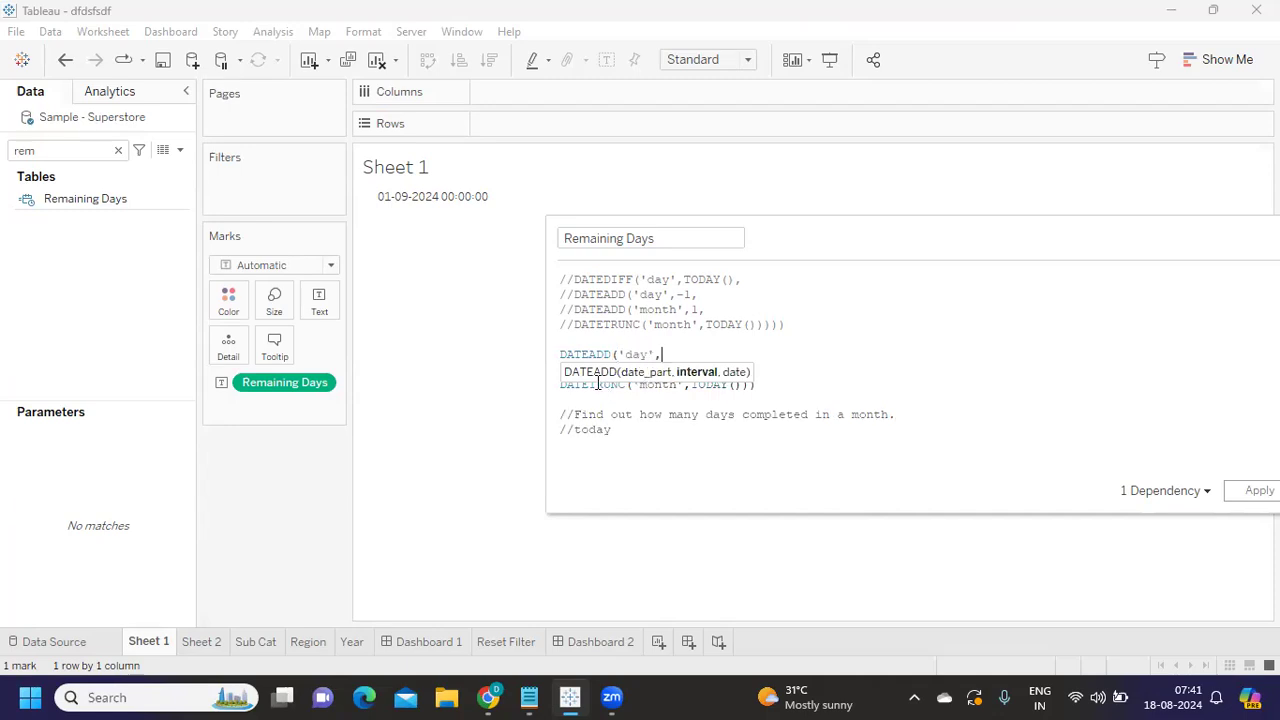
pyautogui.write('-1,')
# Step: Add the closing parenthesis for the outer DATEADD after the DATETRUNC expression and apply the calculation
pyautogui.click(597, 384)
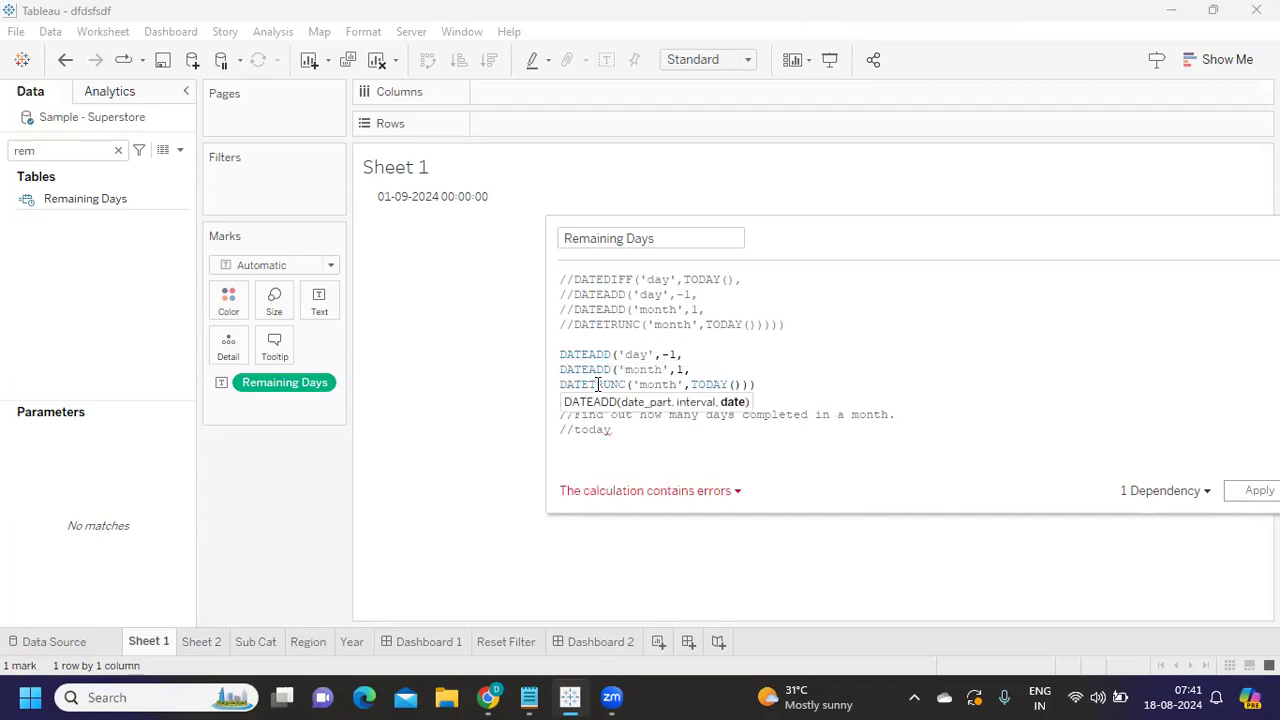
pyautogui.click(793, 404)
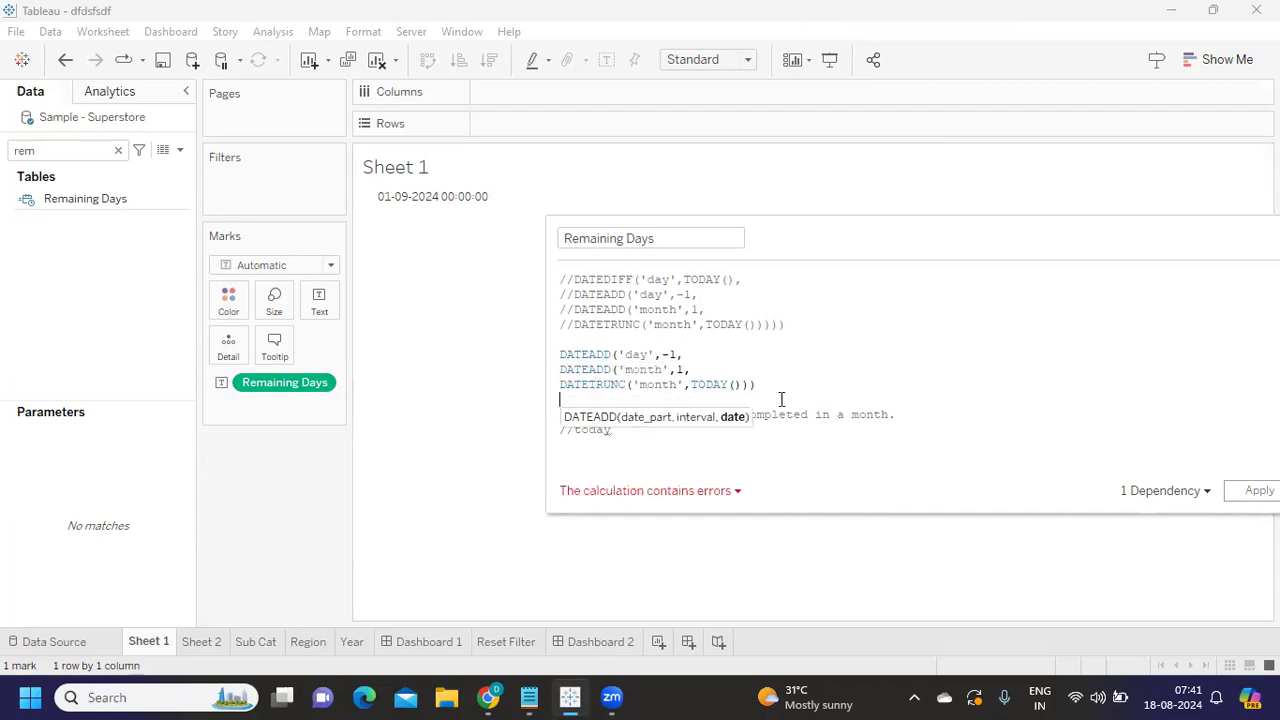
pyautogui.click(779, 384)
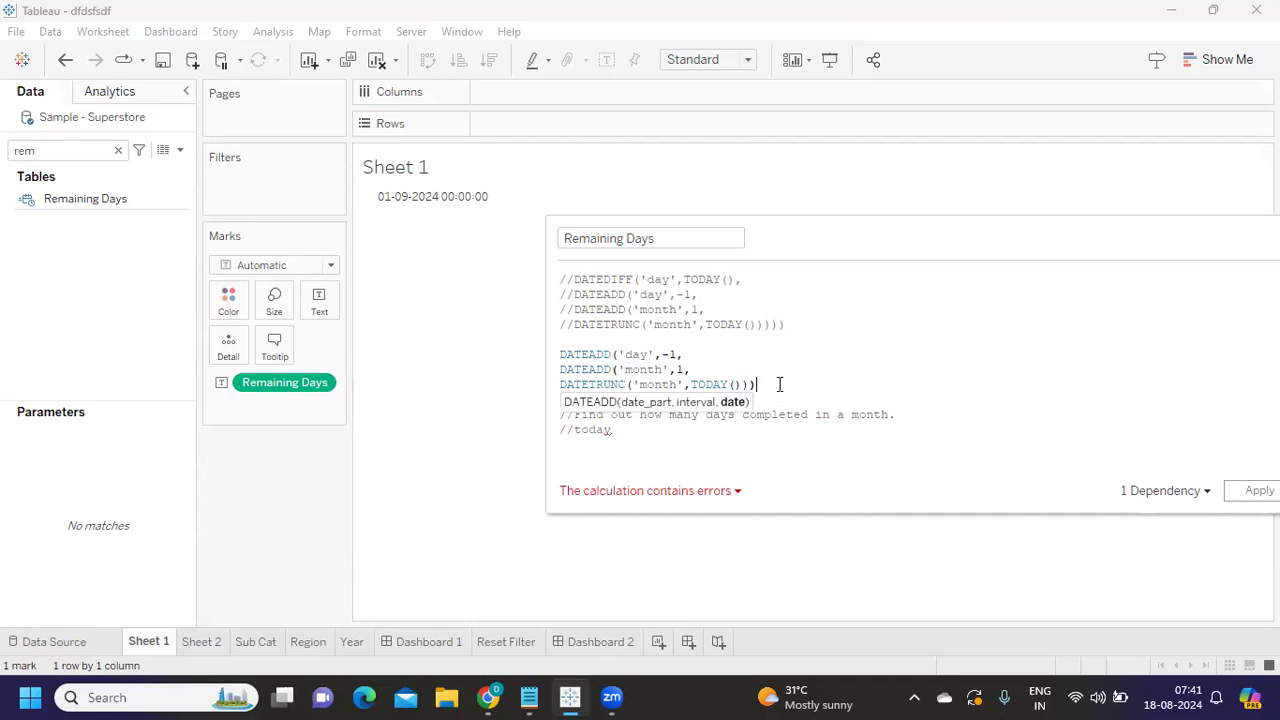
pyautogui.write(')')
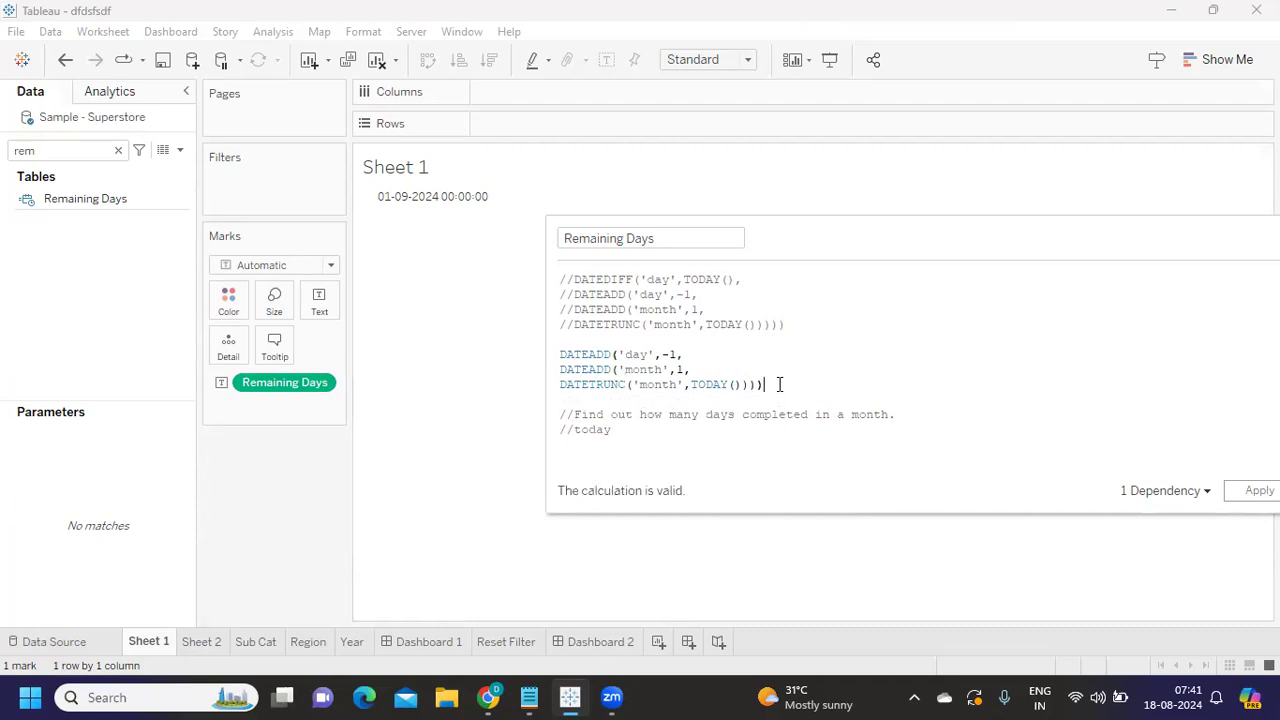
pyautogui.click(1259, 490)
# Step: Insert a line above the nested DATEADD expressions and enter datediff('day',TODAY(), on it
pyautogui.press('Return')
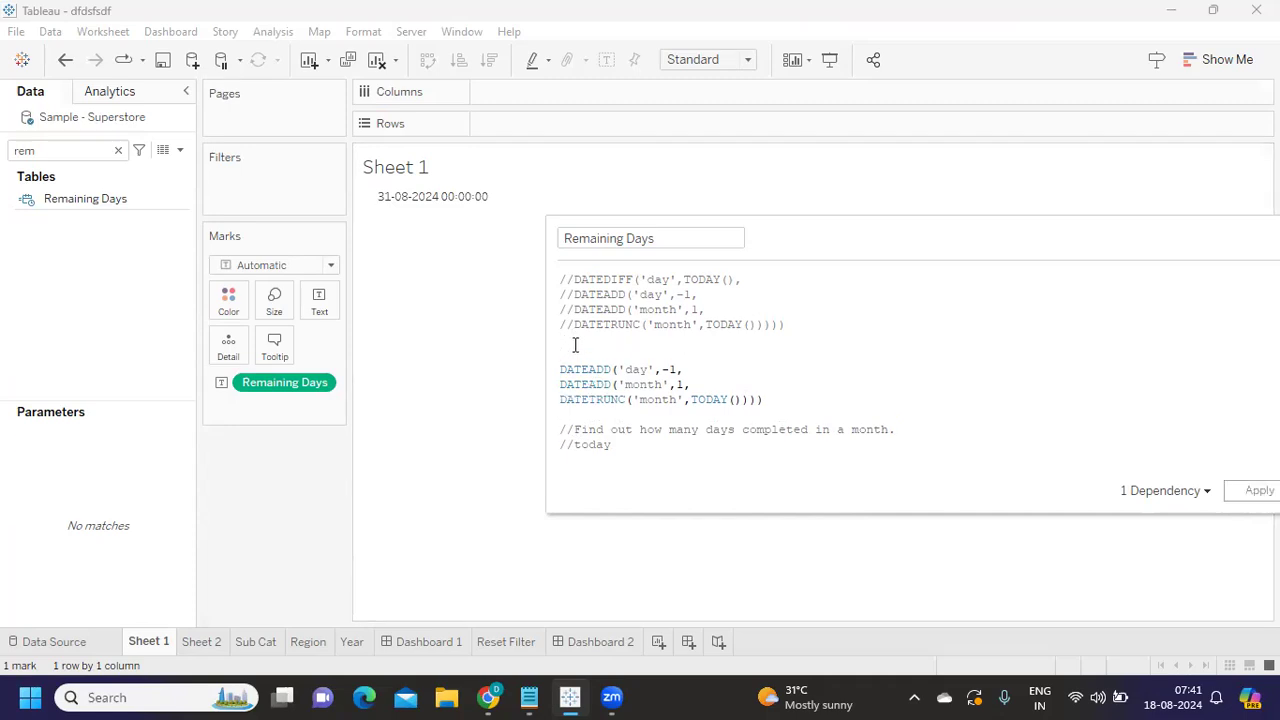
pyautogui.write('datea')
pyautogui.press('BackSpace')
pyautogui.write('diff')
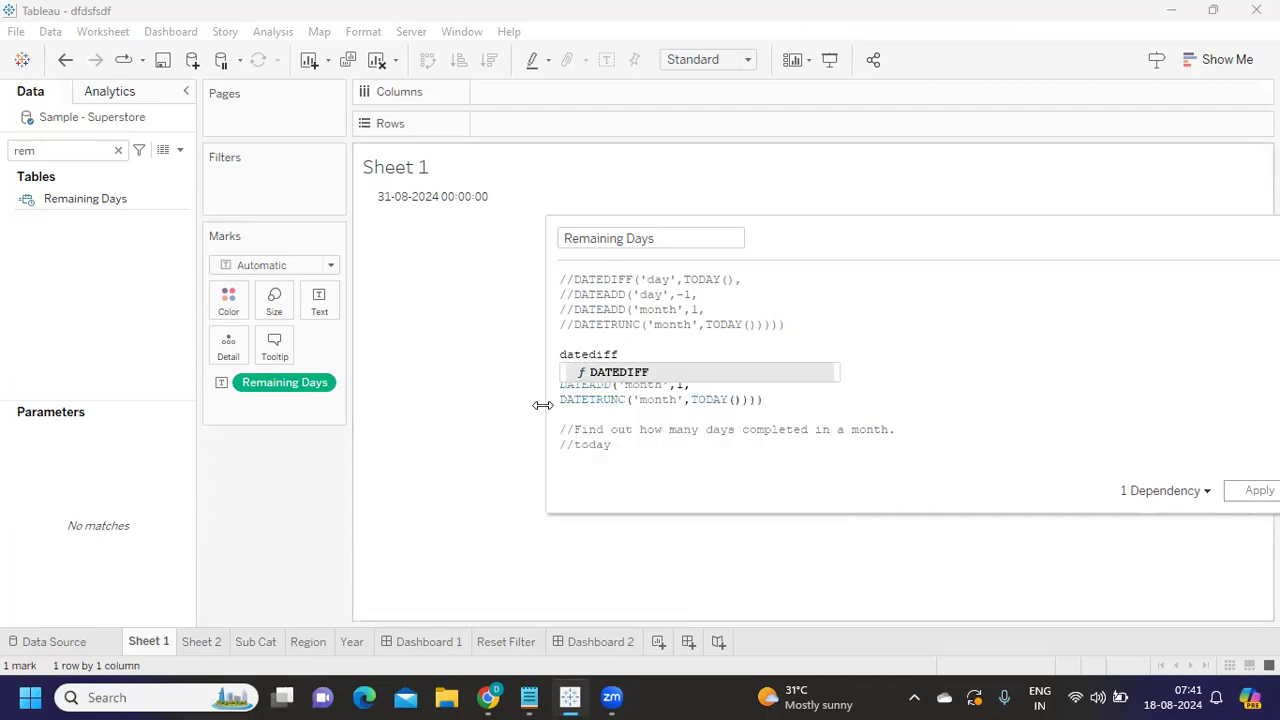
pyautogui.write("('day',")
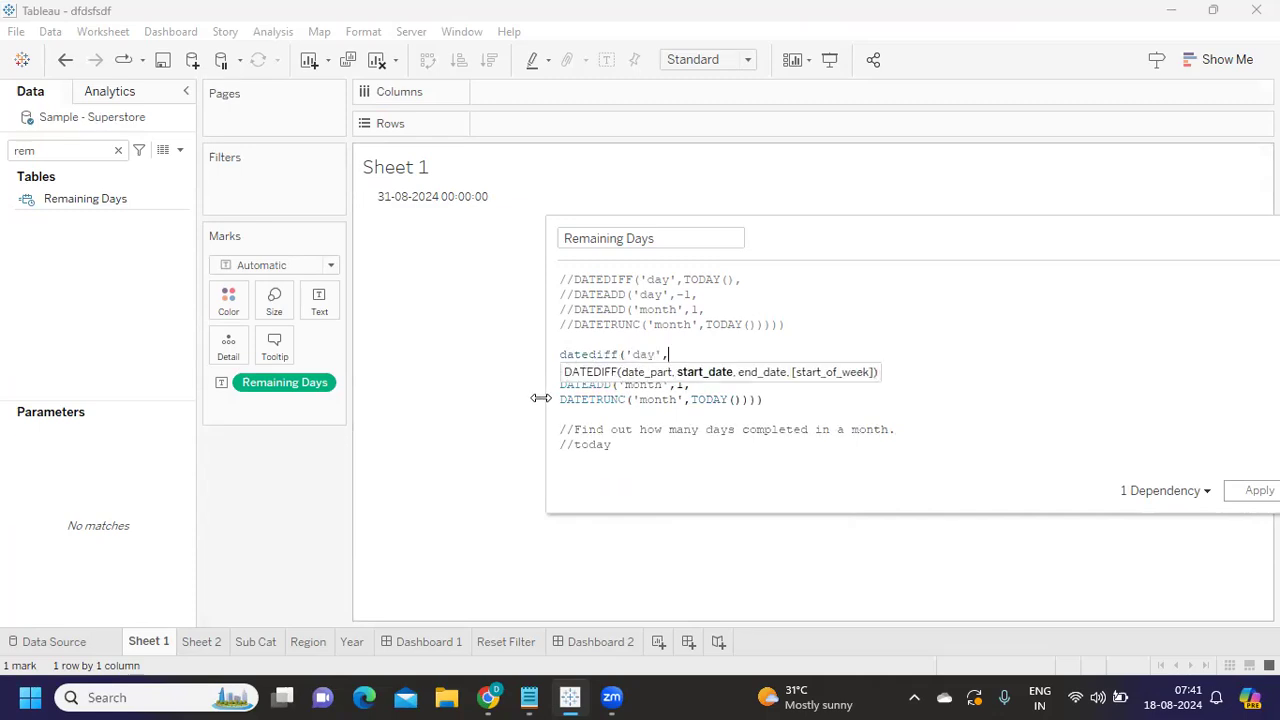
pyautogui.write('TODAY()')
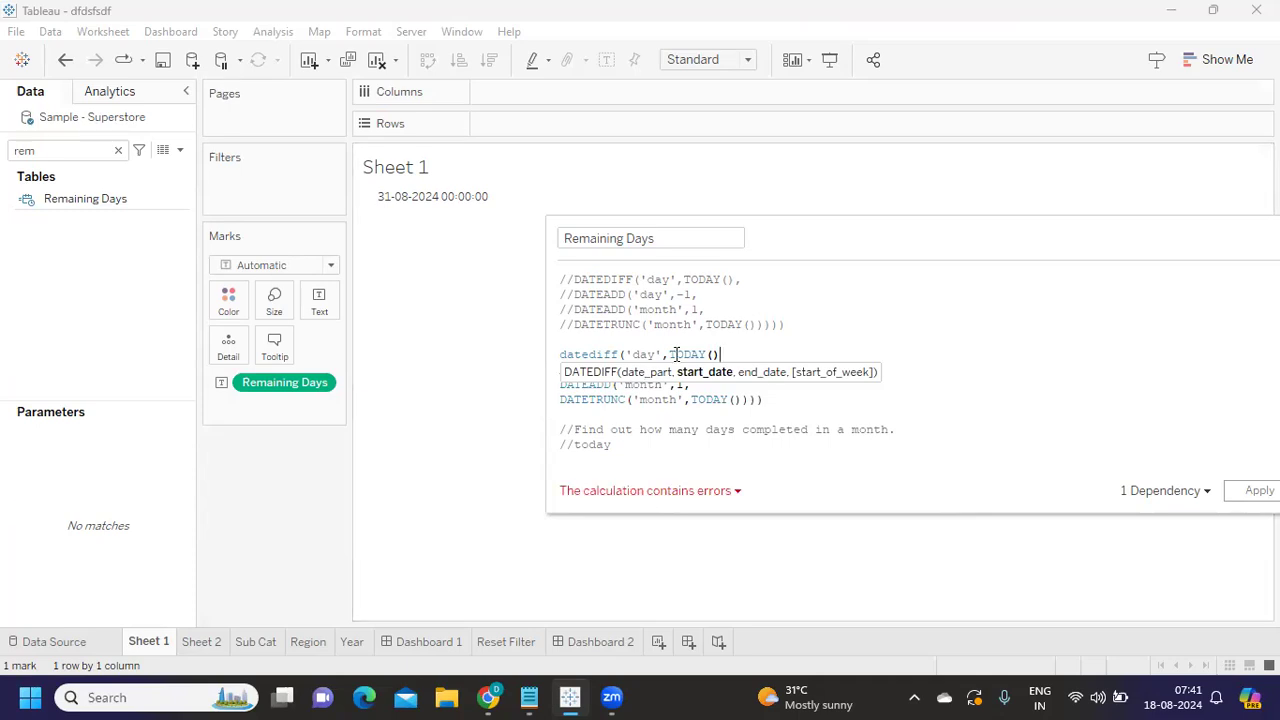
pyautogui.write(',')
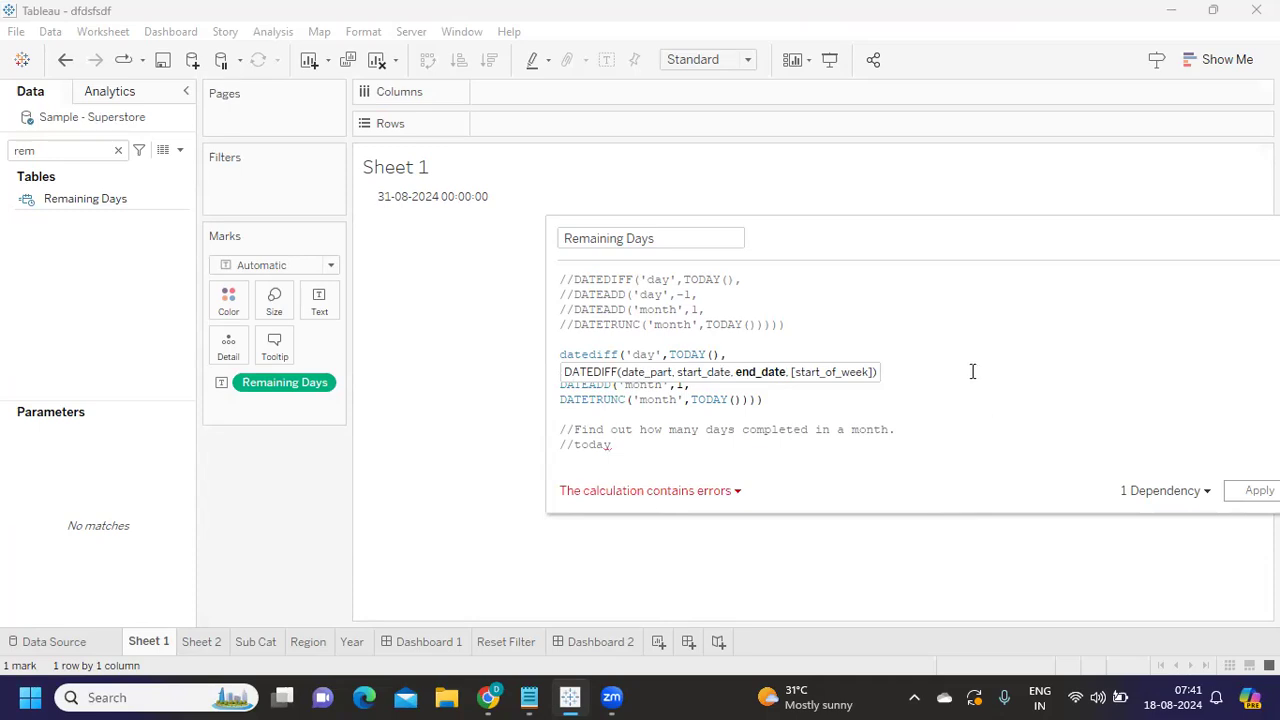
# Step: Close the datediff function with a parenthesis at the end of the DATETRUNC line and apply the calculation
pyautogui.moveTo(561, 370); pyautogui.dragTo(777, 398)
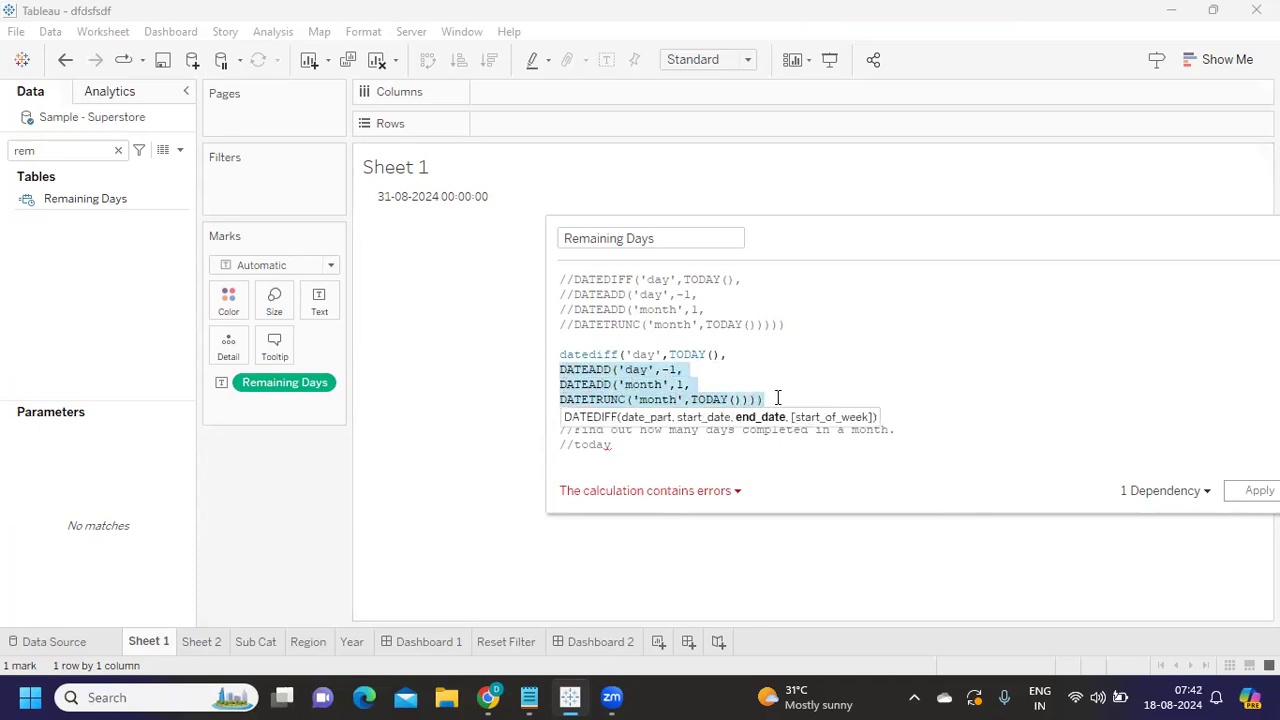
pyautogui.click(940, 402)
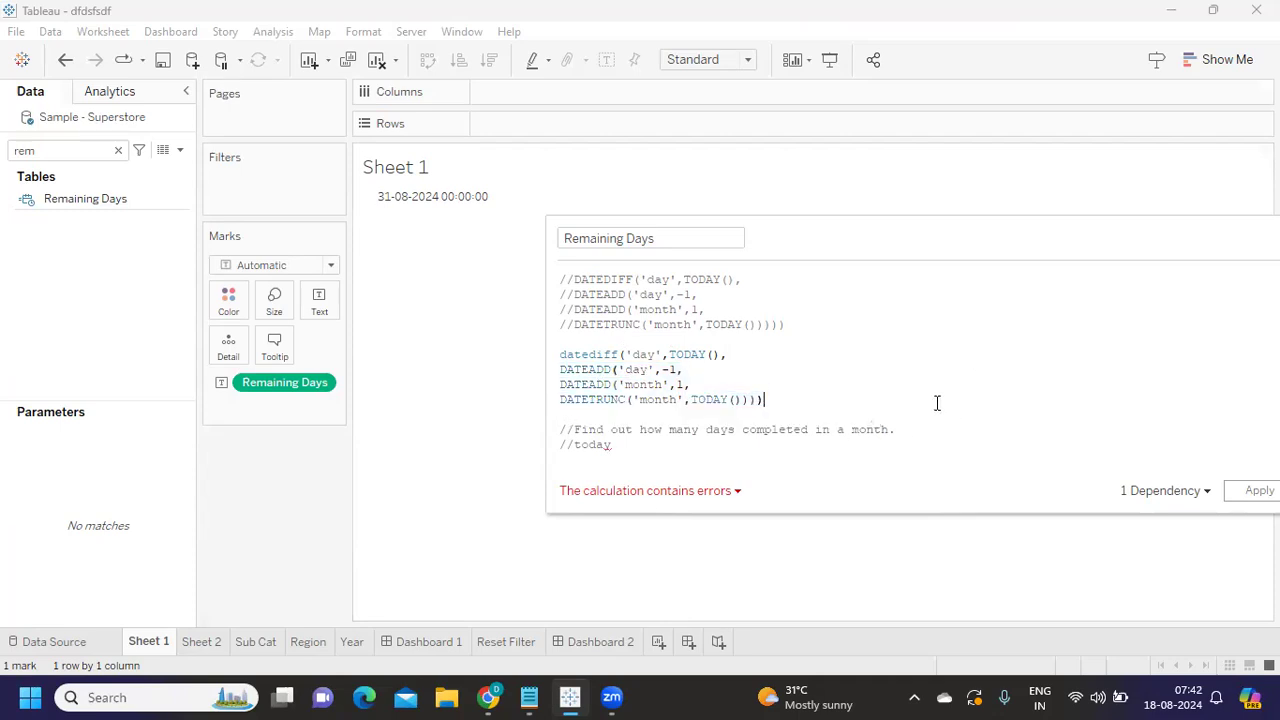
pyautogui.write(')')
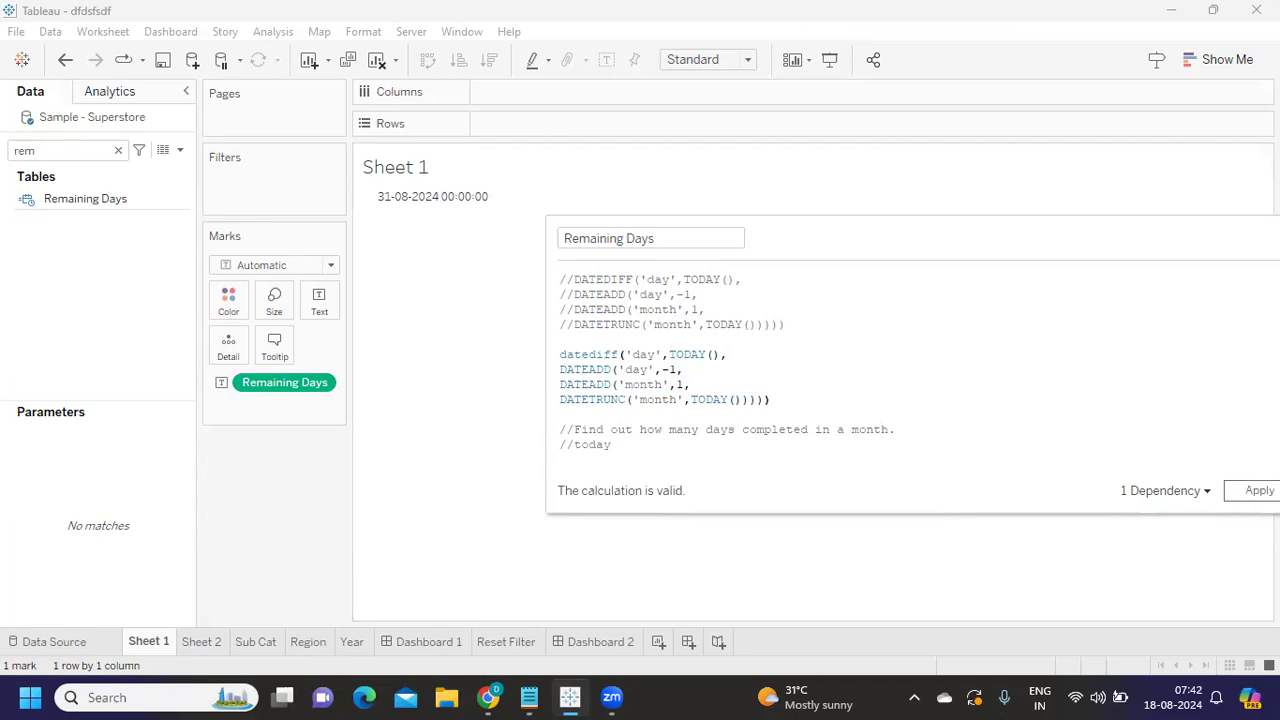
pyautogui.click(1250, 490)
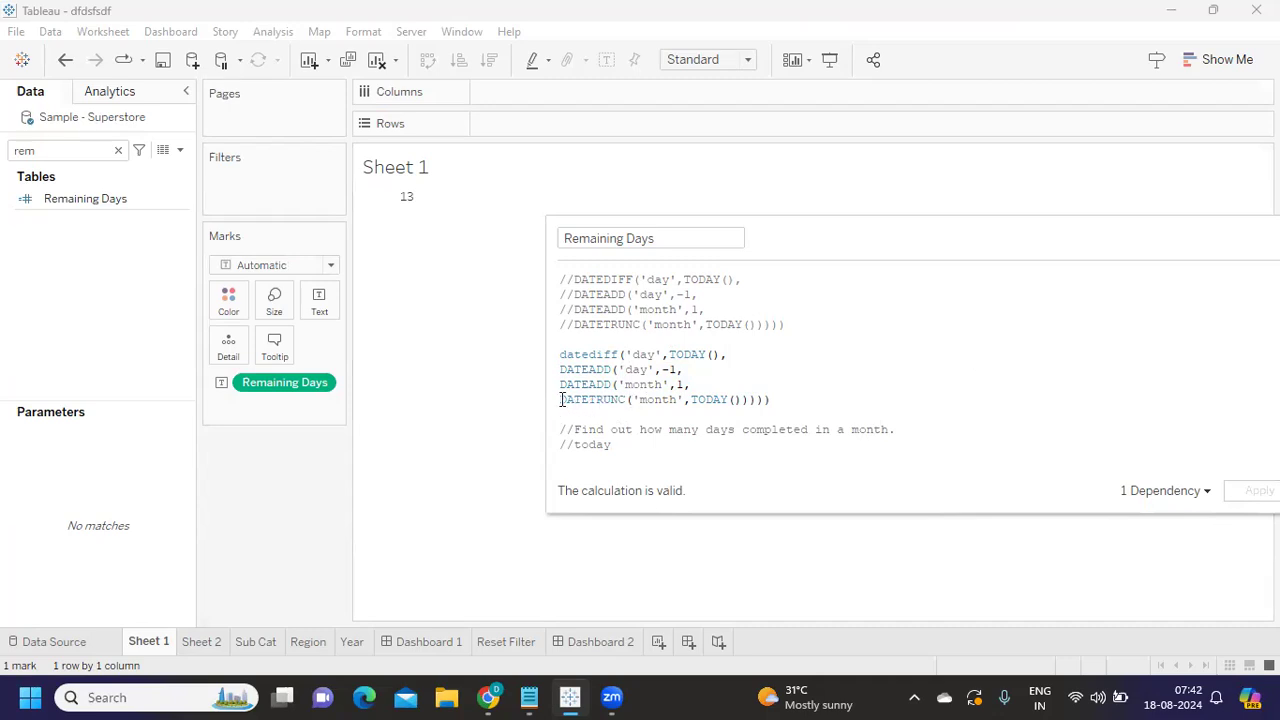
# Step: Highlight the nested parts of the Remaining Days formula for review, and close the calculation editor with the formula saved
pyautogui.moveTo(562, 400); pyautogui.dragTo(803, 396)
pyautogui.moveTo(560, 384); pyautogui.dragTo(720, 393)
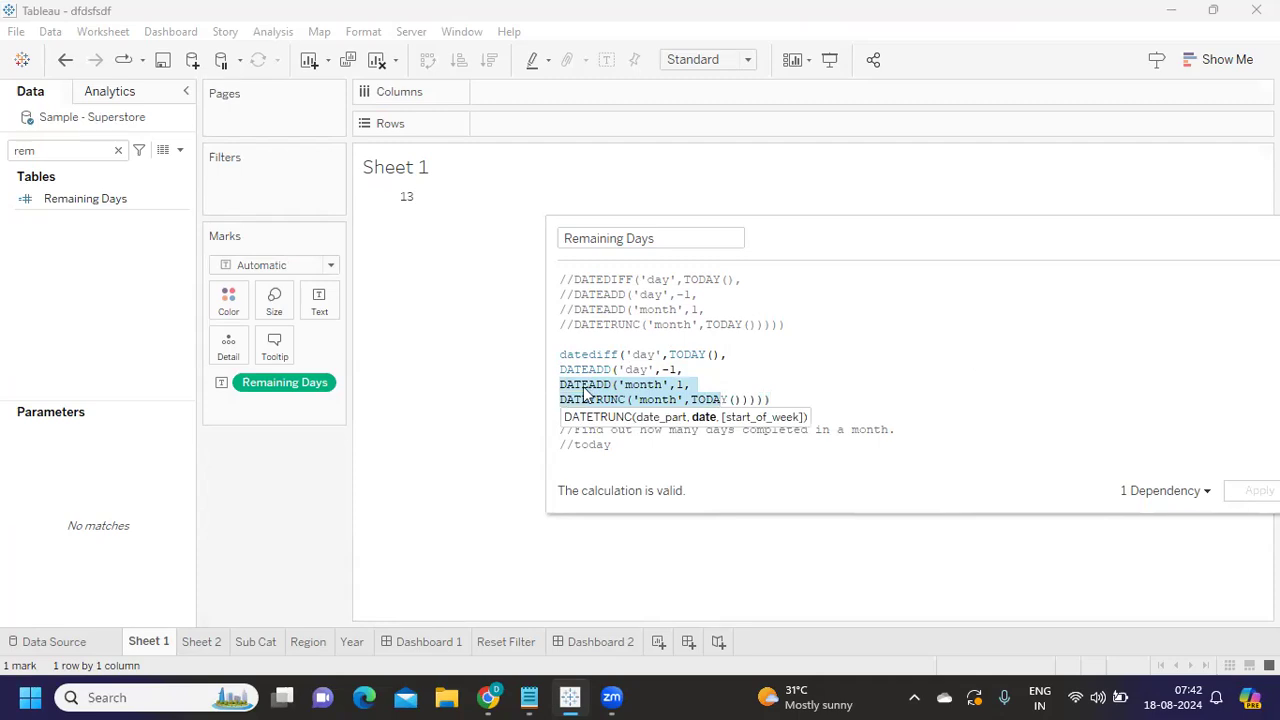
pyautogui.moveTo(561, 372)
pyautogui.mouseDown()
pyautogui.moveTo(725, 372)
pyautogui.moveTo(560, 354)
pyautogui.mouseUp()
pyautogui.click(830, 404)
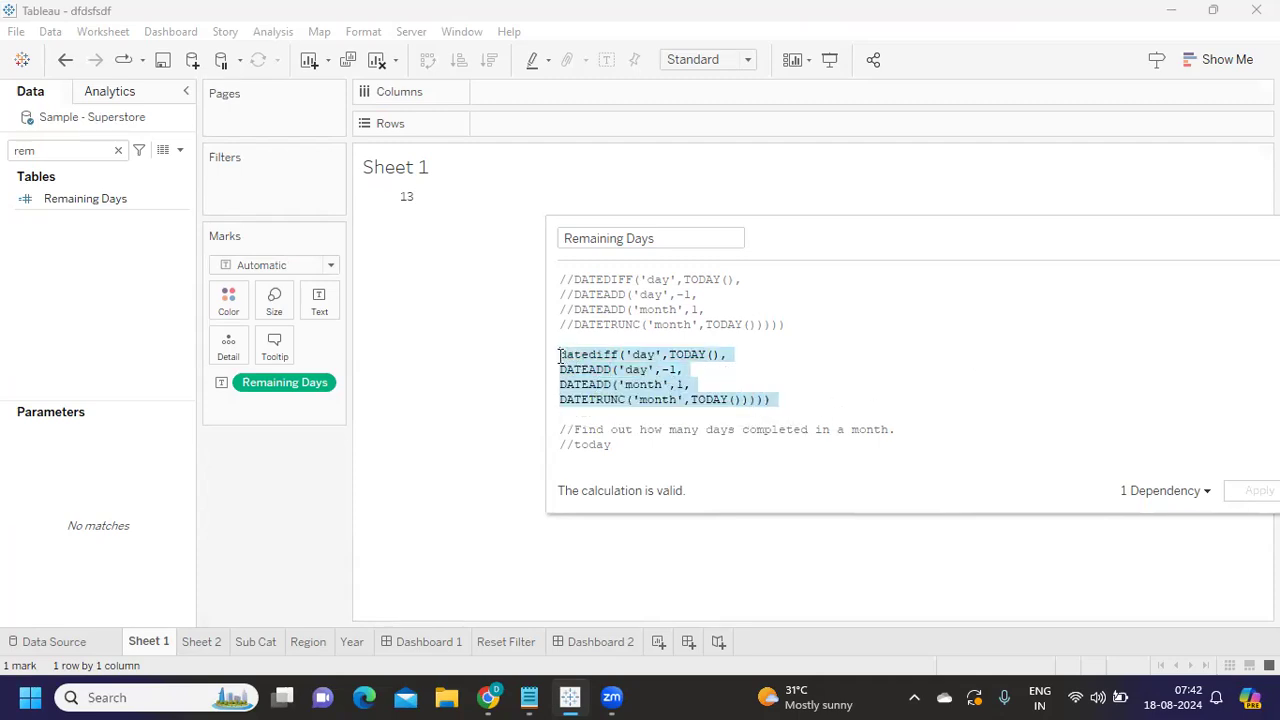
pyautogui.moveTo(861, 243); pyautogui.dragTo(792, 204)
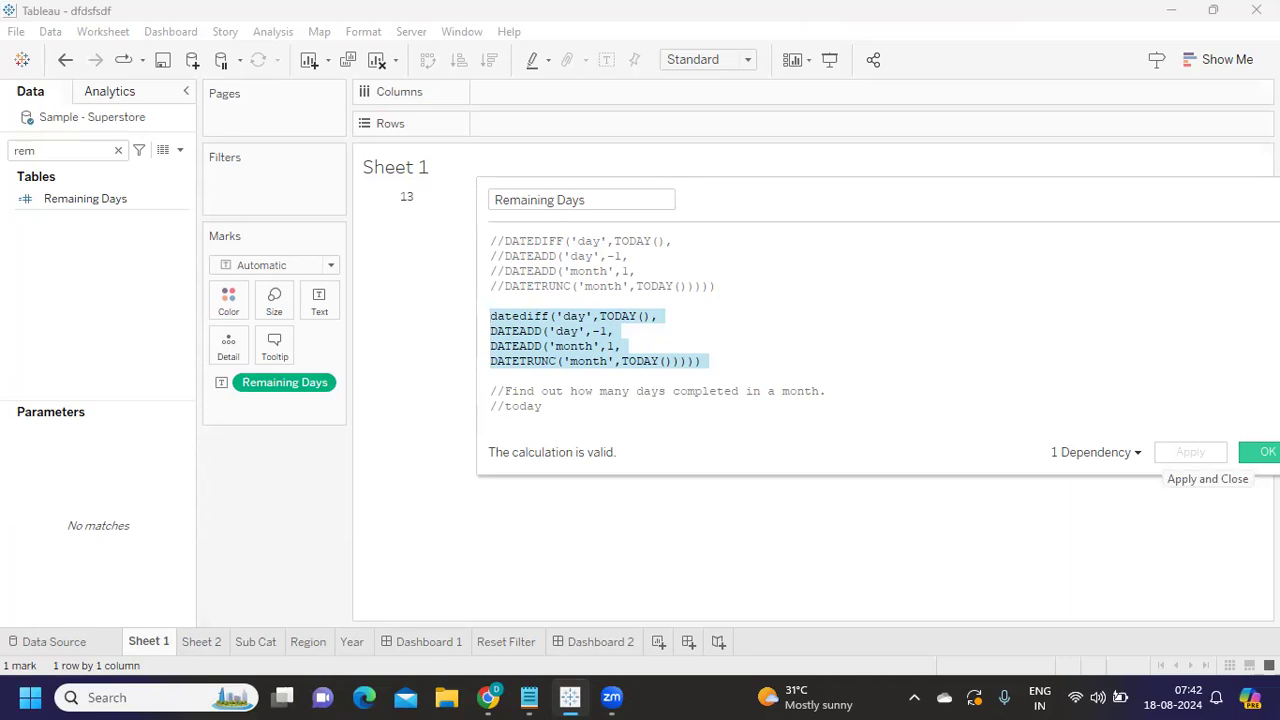
pyautogui.click(1262, 453)
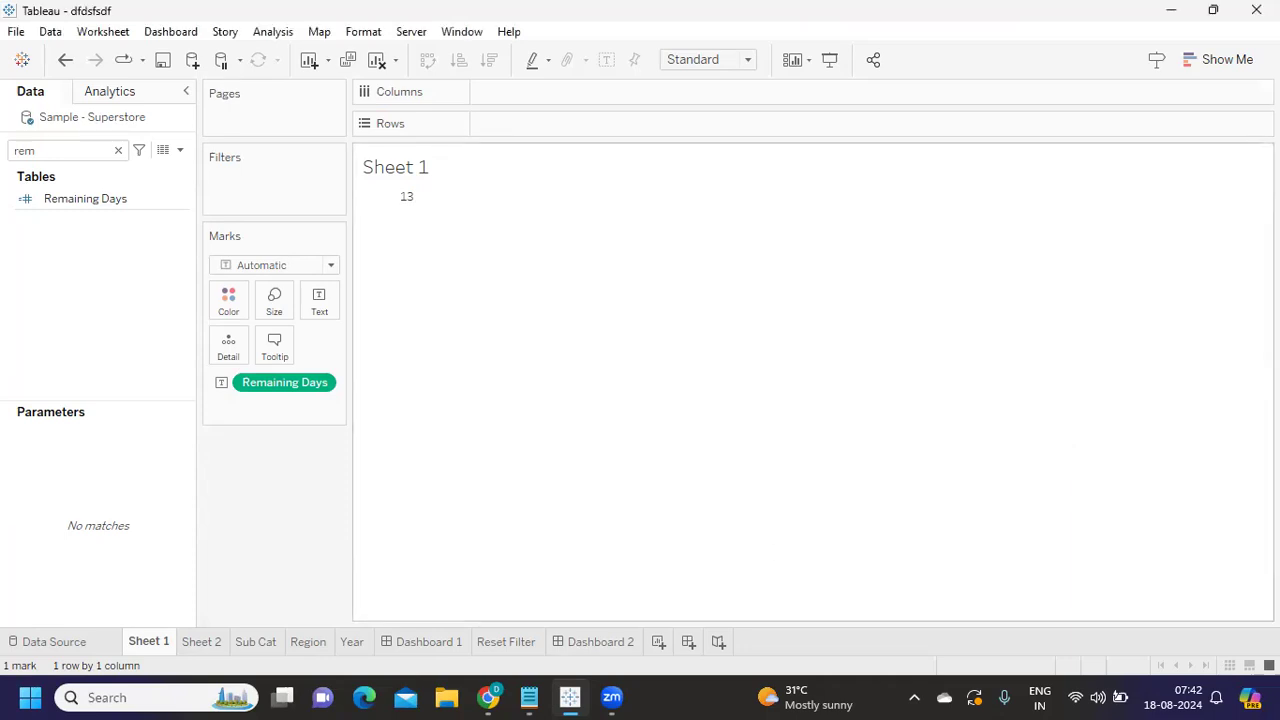
# Step: Switch to the Notepad question list and highlight question 2 about resetting 50 dashboard filters in a single click
pyautogui.click(527, 695)
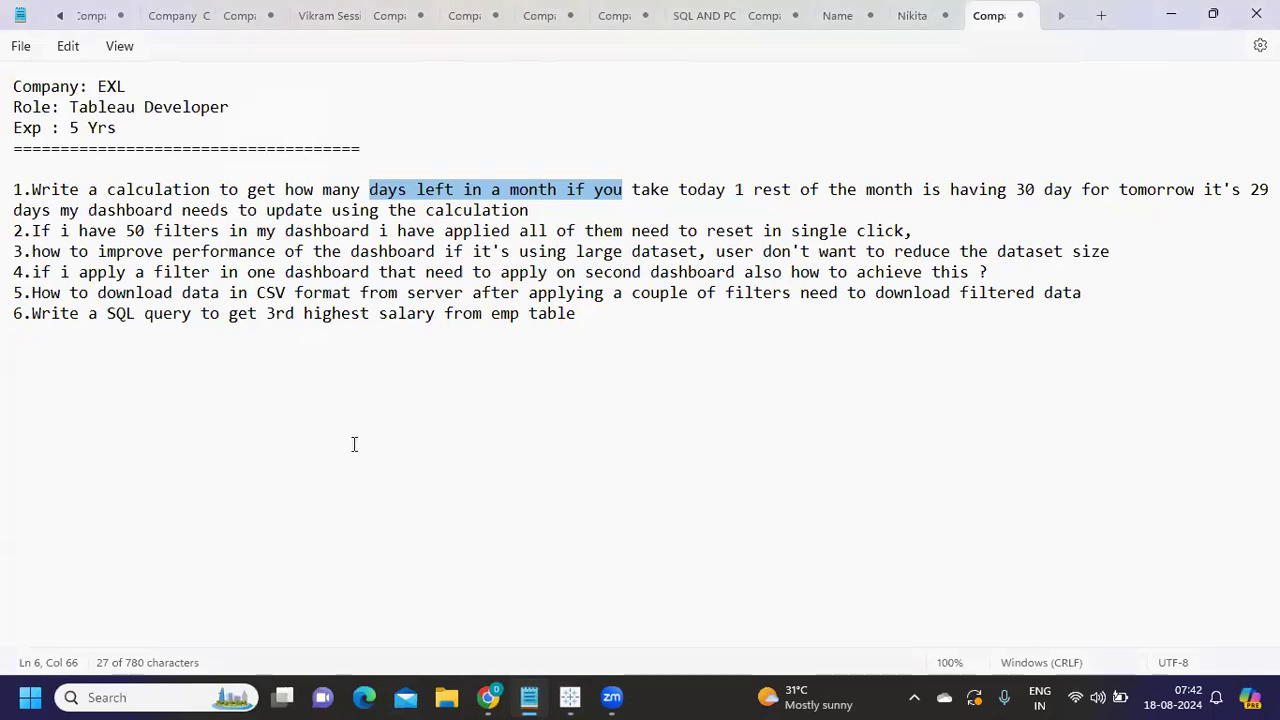
pyautogui.click(296, 372)
pyautogui.moveTo(56, 228); pyautogui.dragTo(905, 238)
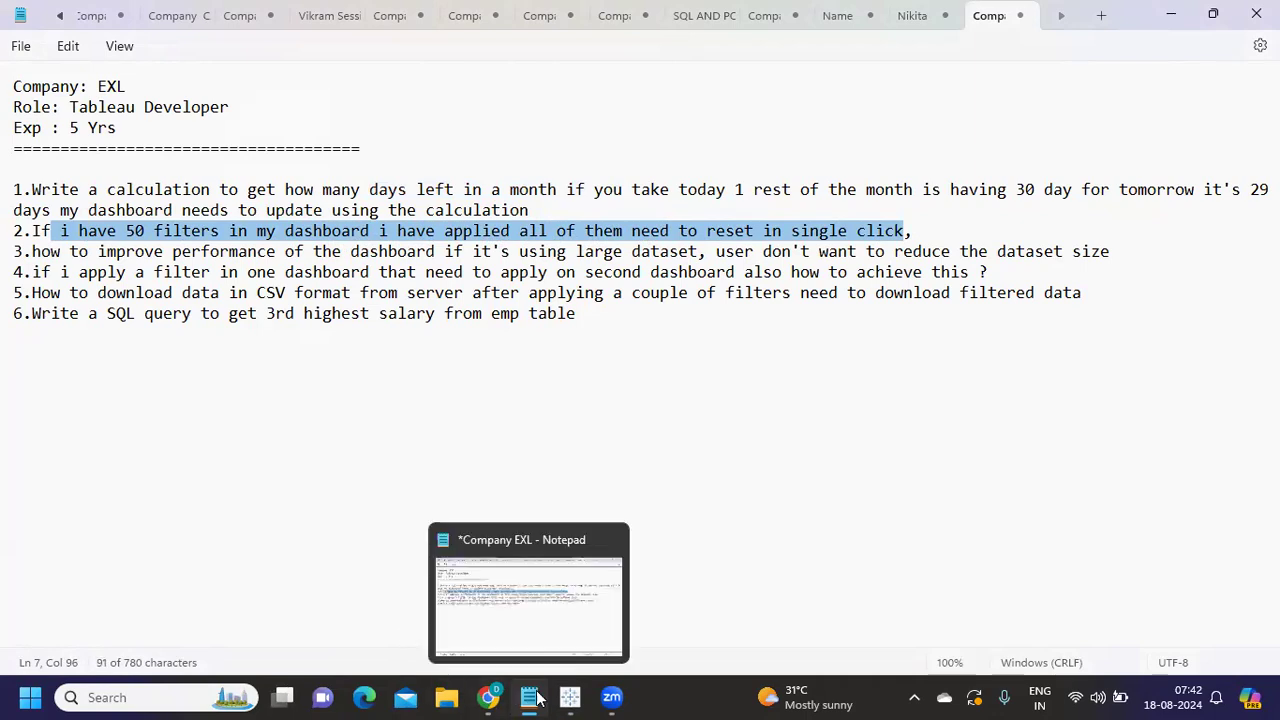
# Step: Switch back to Tableau and limit the Year of Order Date filter on Dashboard 1 to 2021 and 2022
pyautogui.moveTo(572, 697)
pyautogui.click(566, 613)
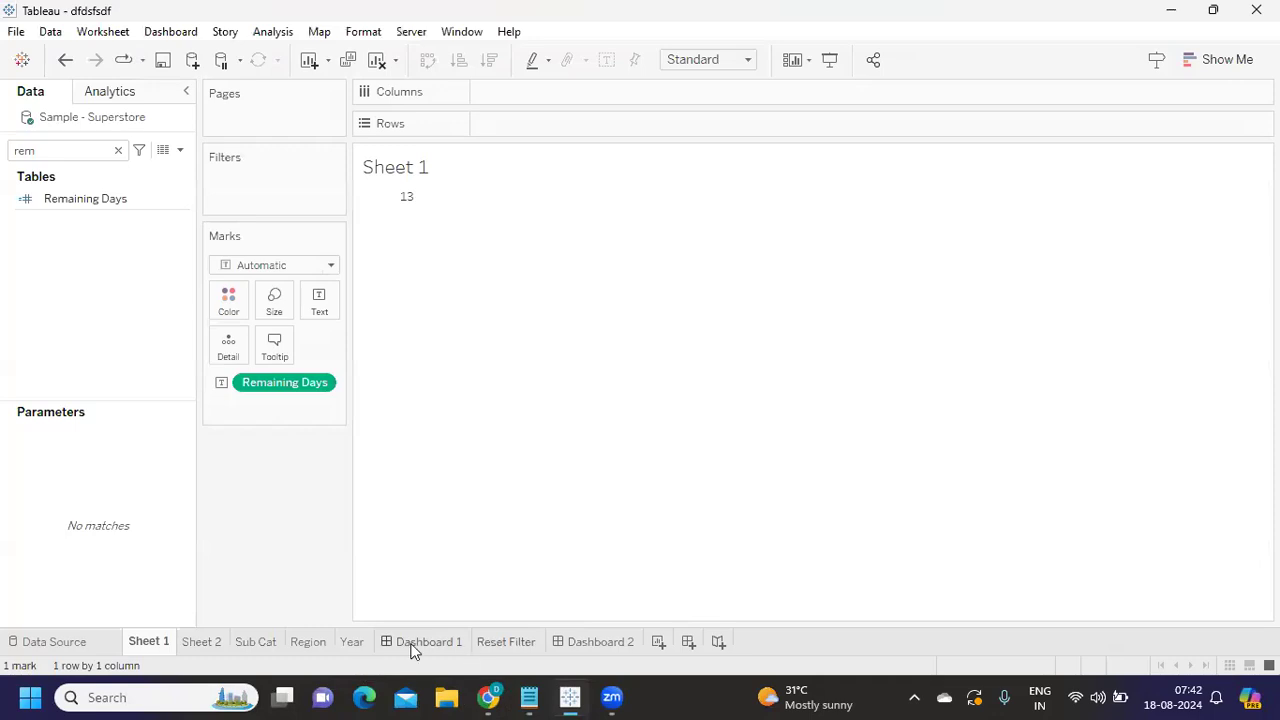
pyautogui.click(420, 642)
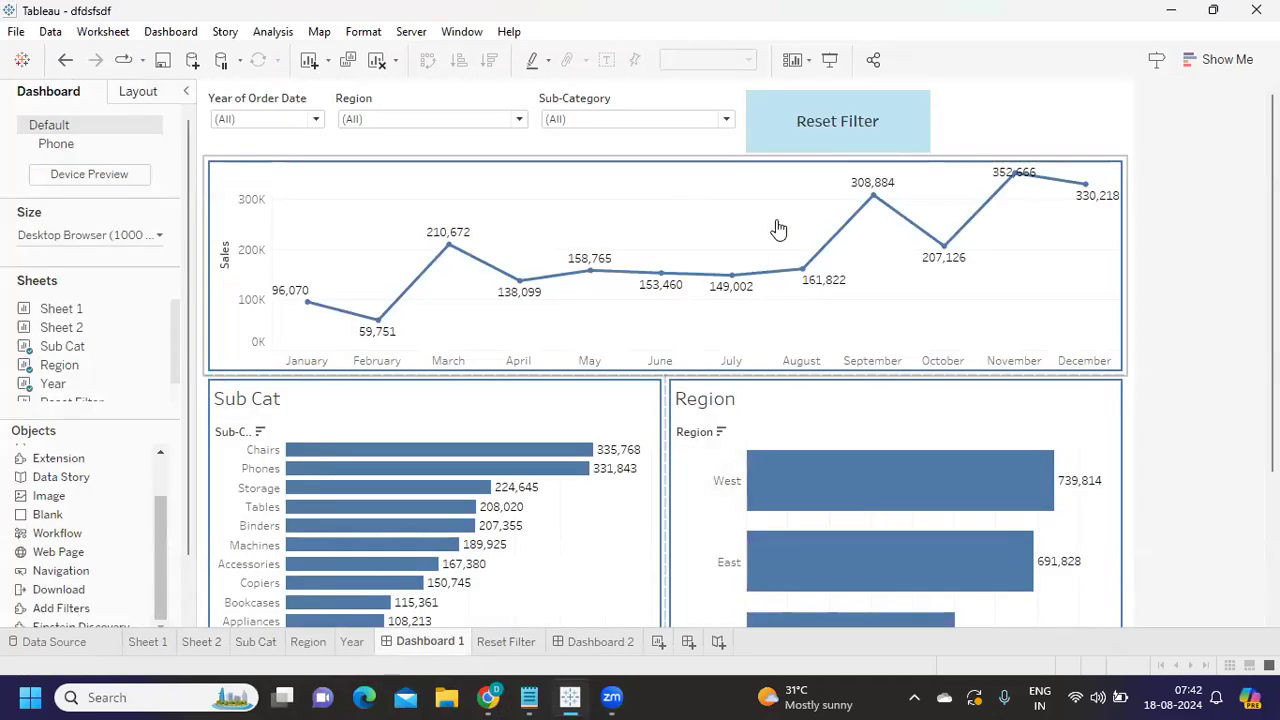
pyautogui.click(287, 119)
pyautogui.click(224, 137)
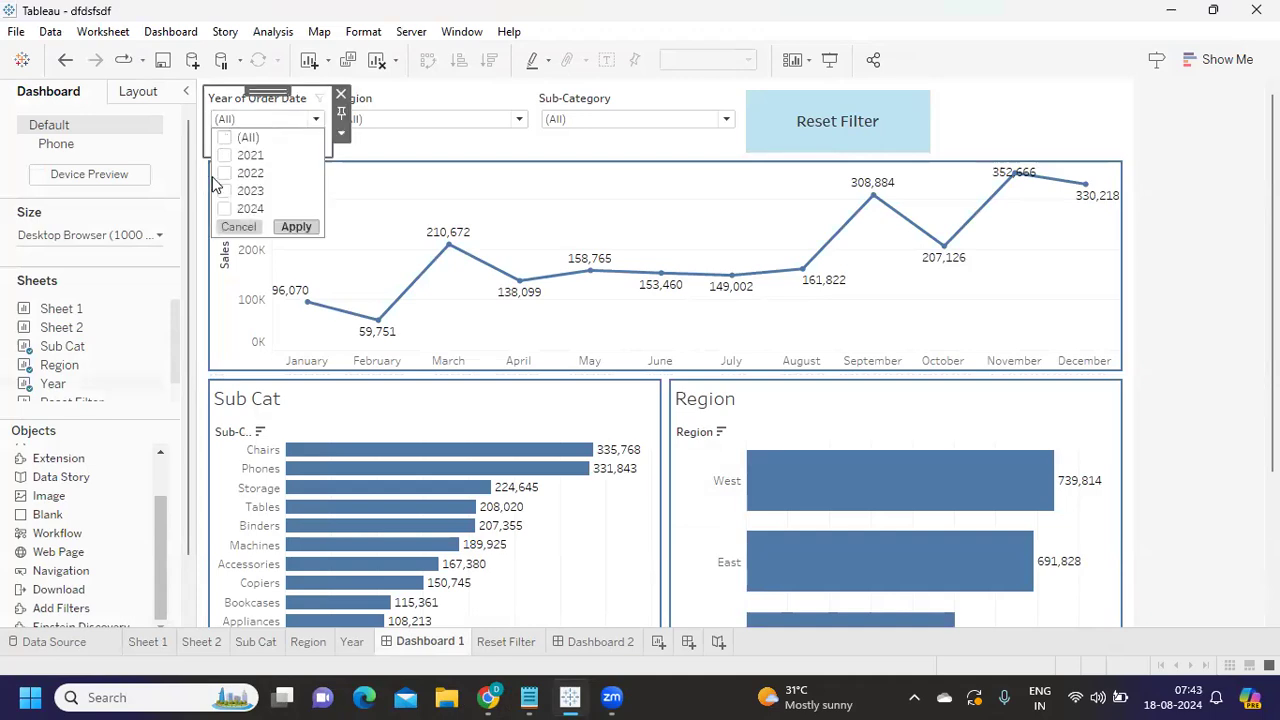
pyautogui.click(224, 155)
pyautogui.click(224, 173)
pyautogui.click(296, 226)
# Step: Limit the Region filter on the dashboard to Central and East
pyautogui.click(386, 120)
pyautogui.click(352, 137)
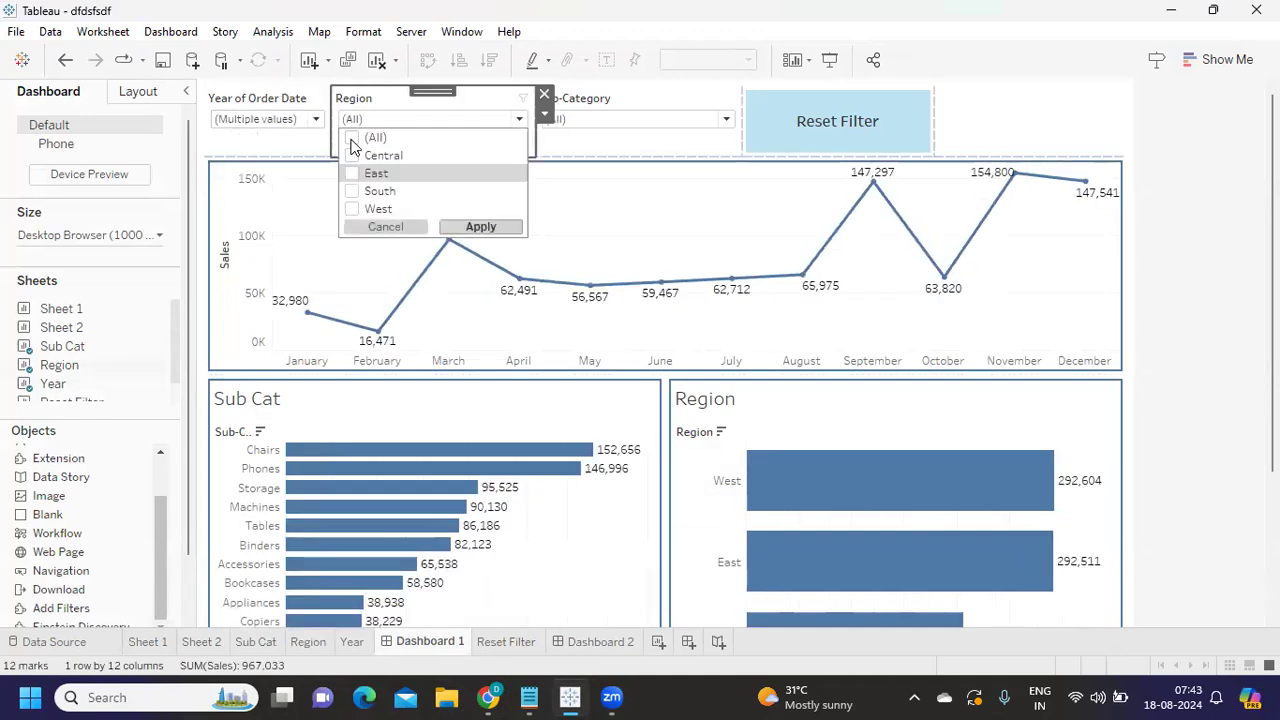
pyautogui.click(352, 155)
pyautogui.click(352, 173)
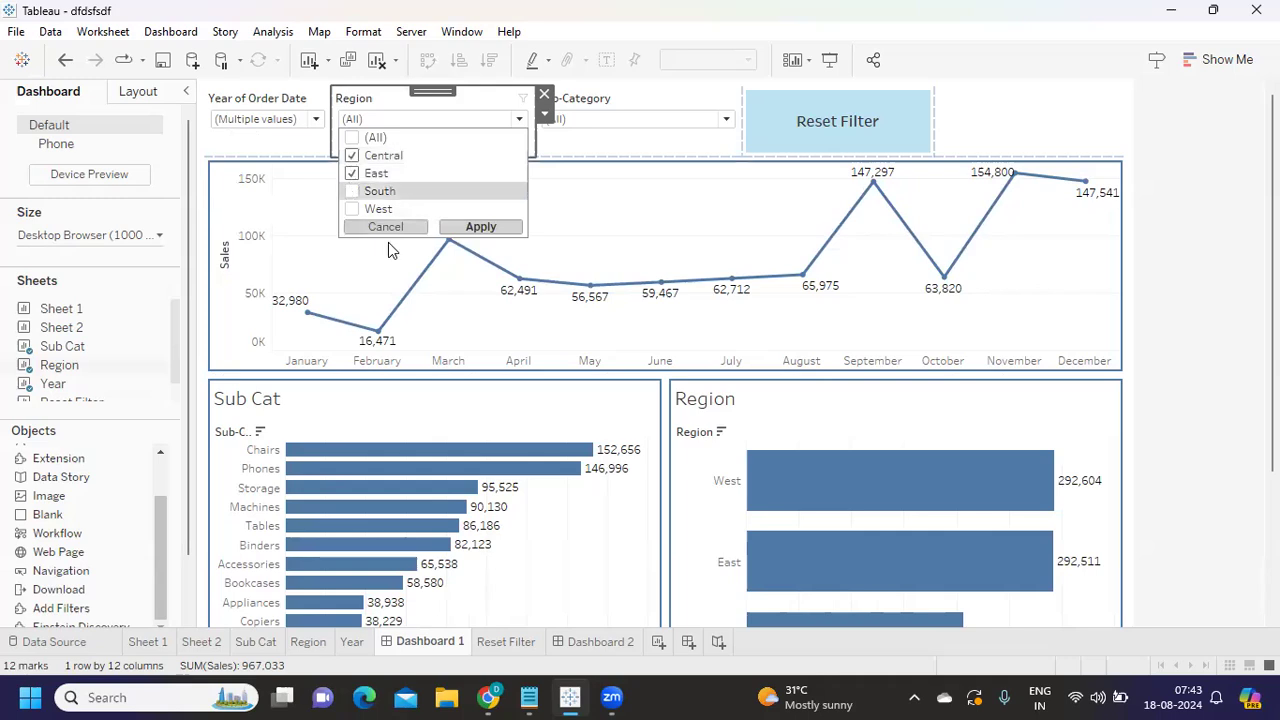
pyautogui.click(495, 227)
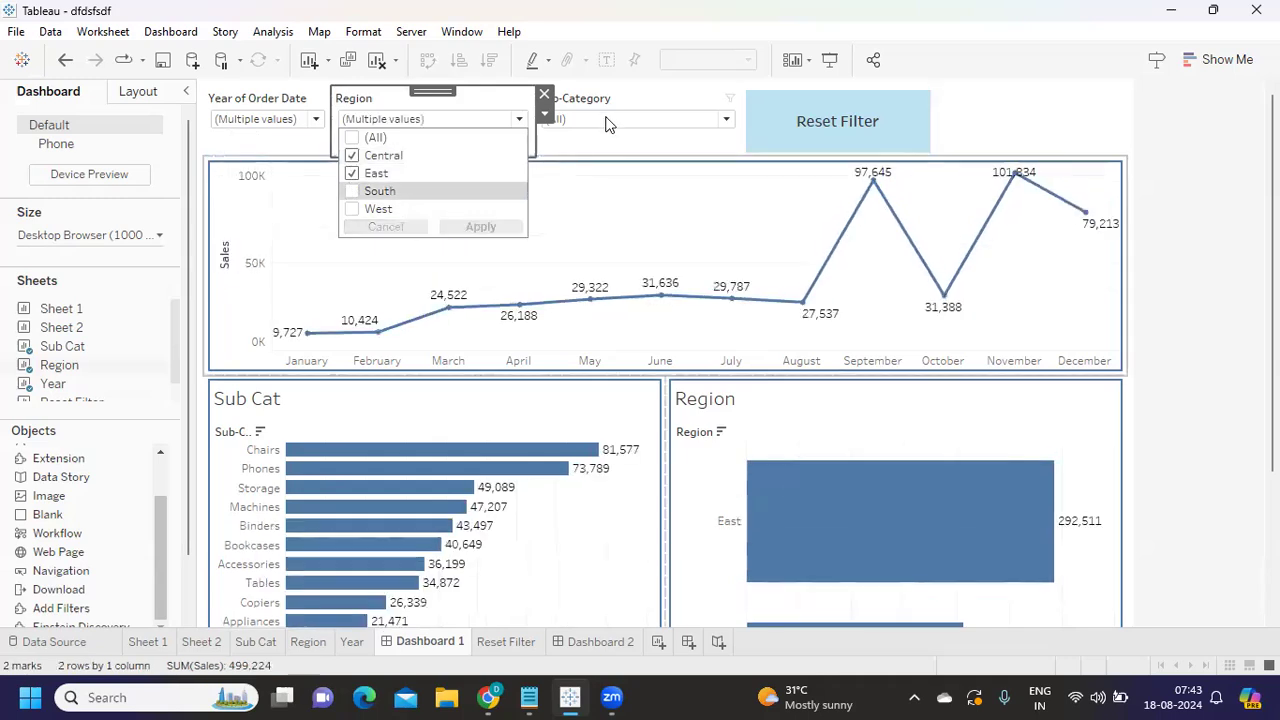
# Step: Limit the Sub-Category filter to Art, Binders, Bookcases and Chairs
pyautogui.click(604, 122)
pyautogui.click(555, 160)
pyautogui.click(555, 211)
pyautogui.click(555, 229)
pyautogui.click(555, 247)
pyautogui.click(555, 265)
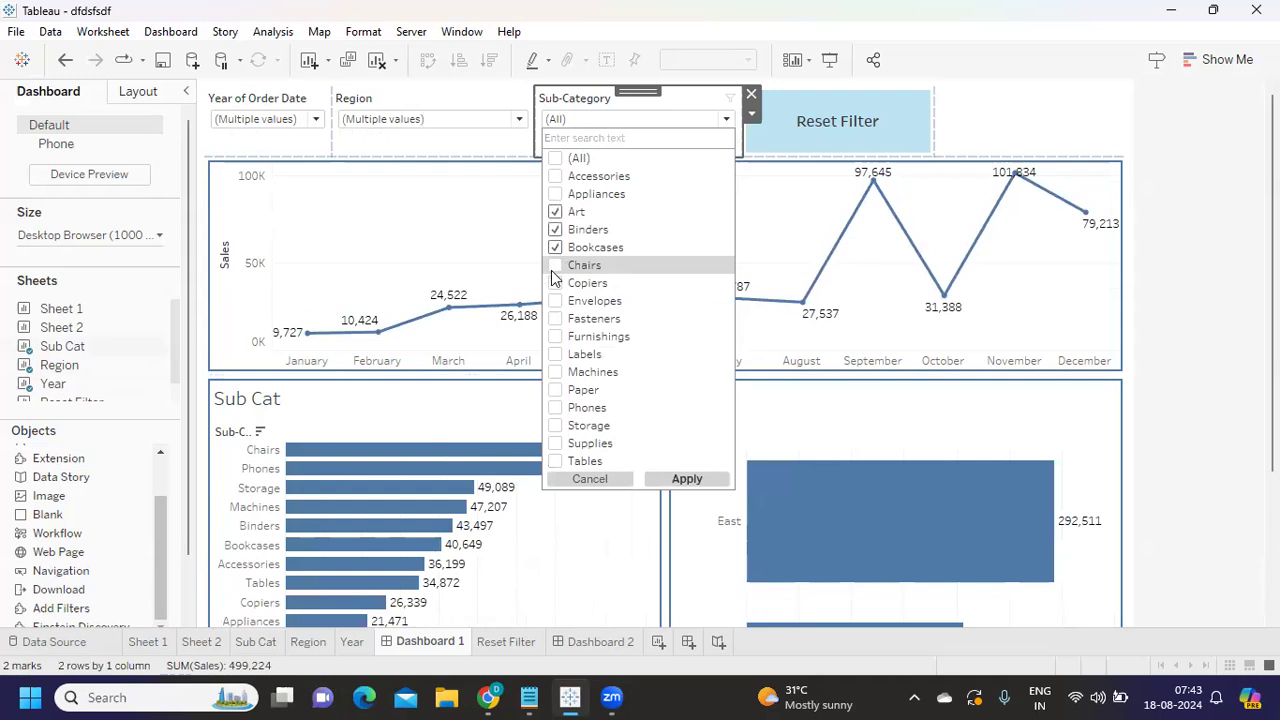
pyautogui.click(655, 479)
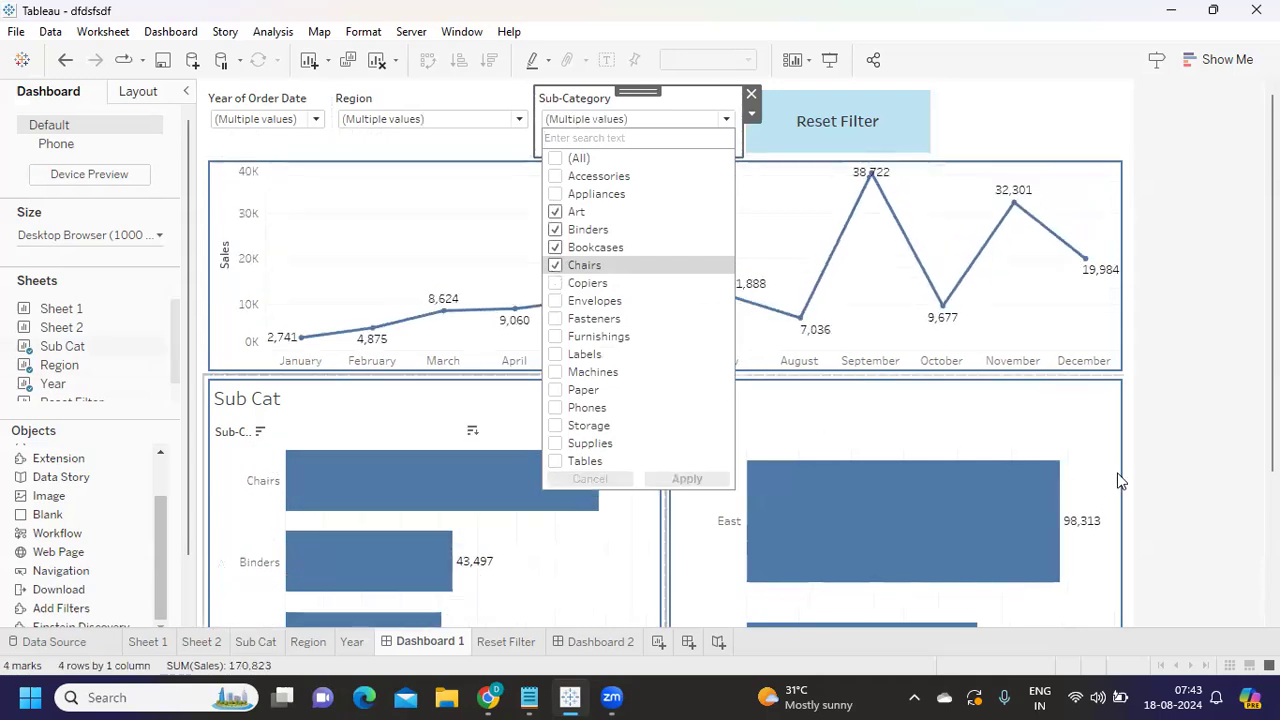
pyautogui.click(1182, 430)
# Step: Look over the filtered charts, and reset all dashboard filters at once with Reset Filter
pyautogui.scroll(-2, 1190, 427)
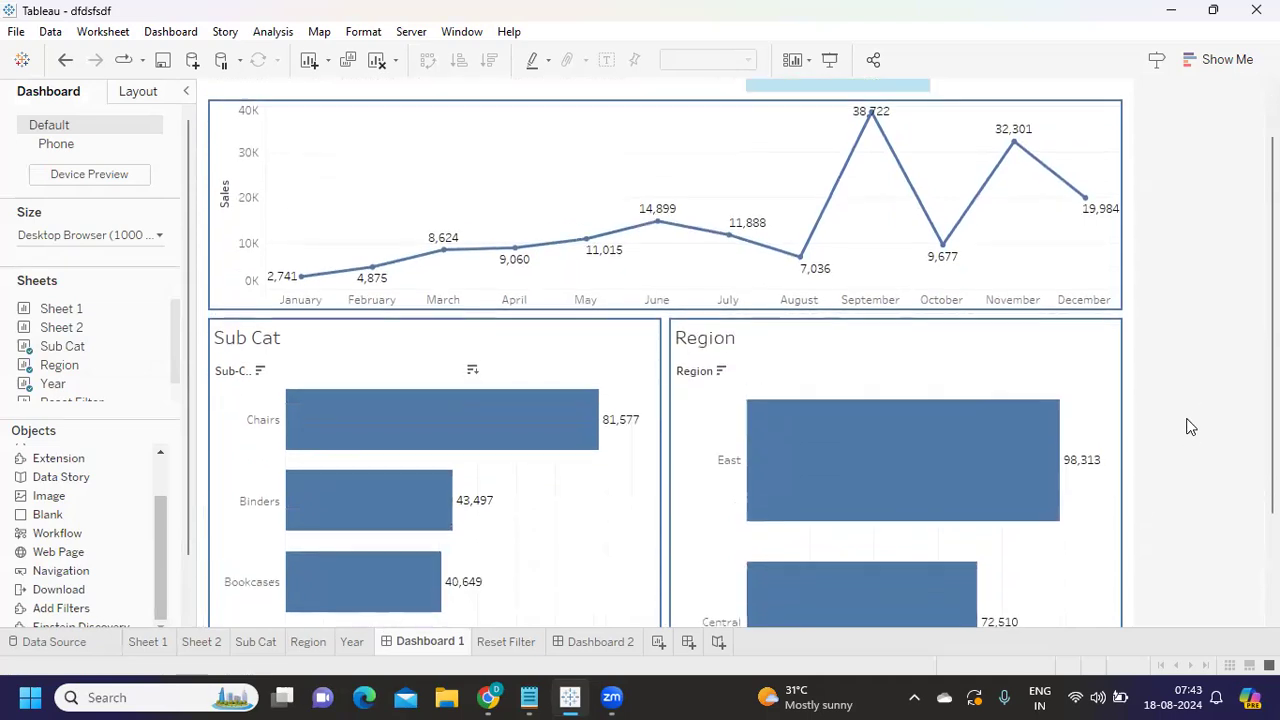
pyautogui.scroll(2, 1190, 427)
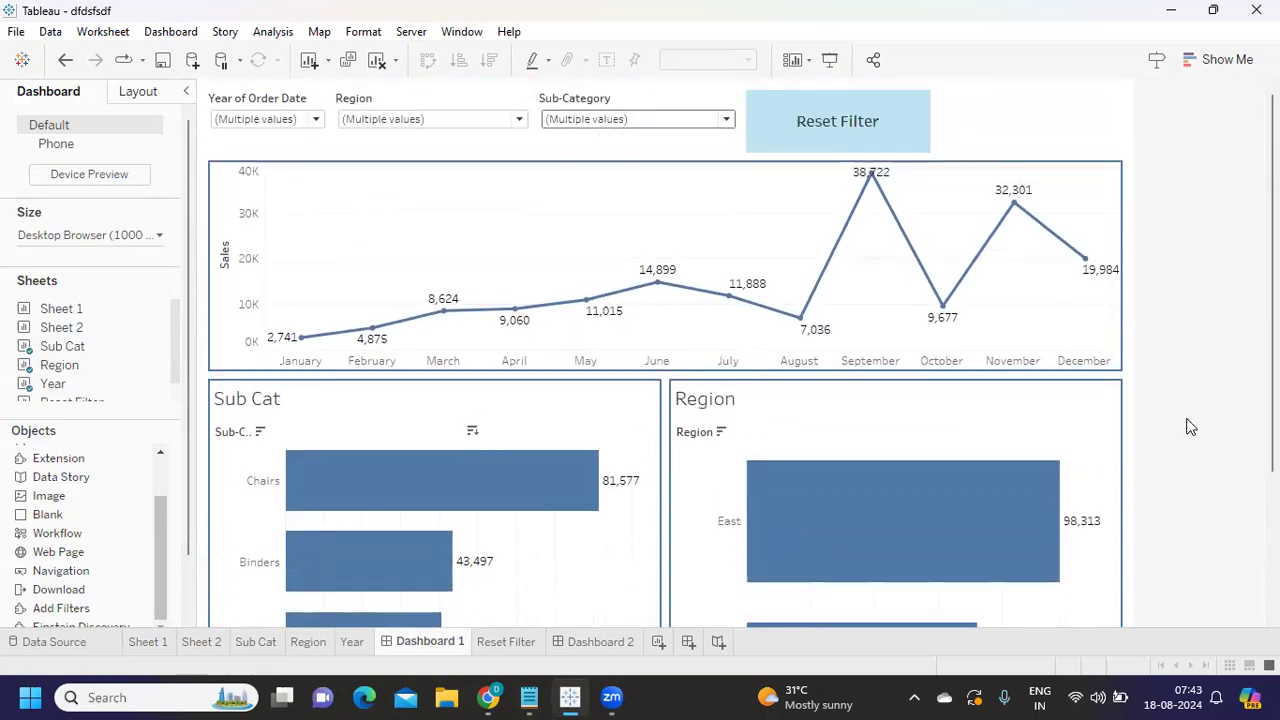
pyautogui.click(785, 140)
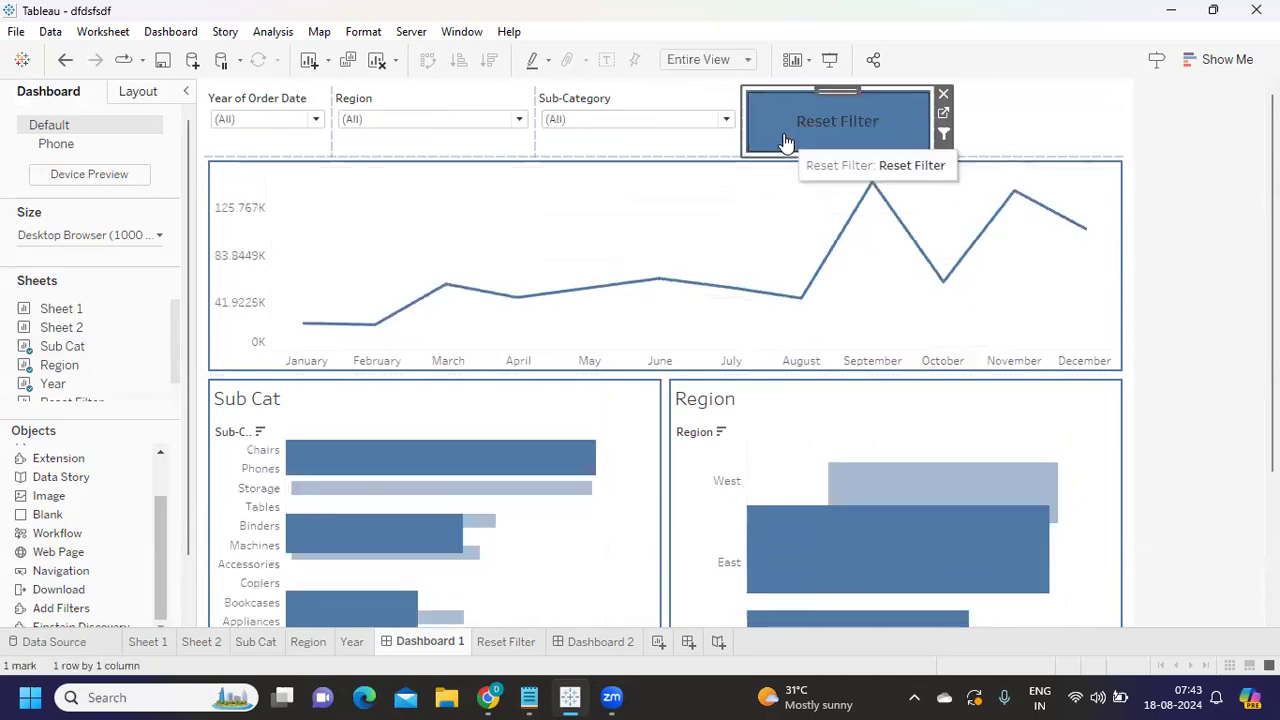
# Step: Set the dashboard's fixed height to 600 px
pyautogui.click(105, 236)
pyautogui.doubleClick(168, 350)
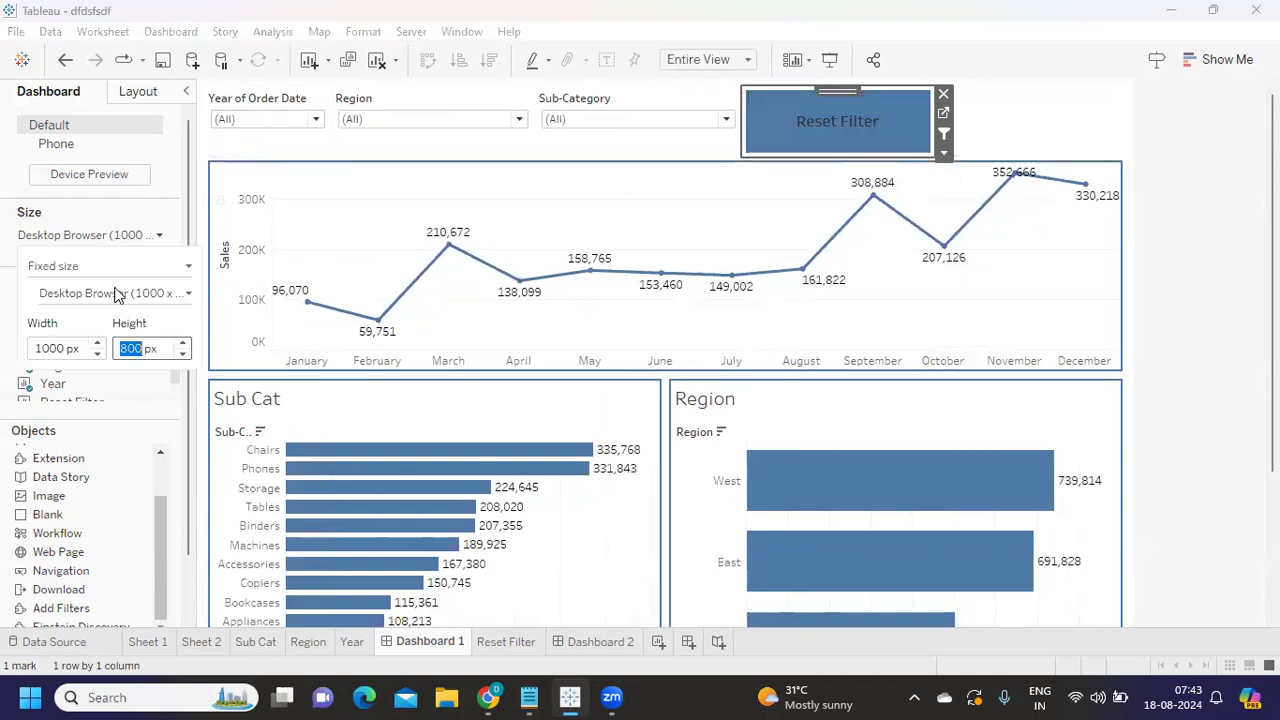
pyautogui.write('600')
pyautogui.press('Return')
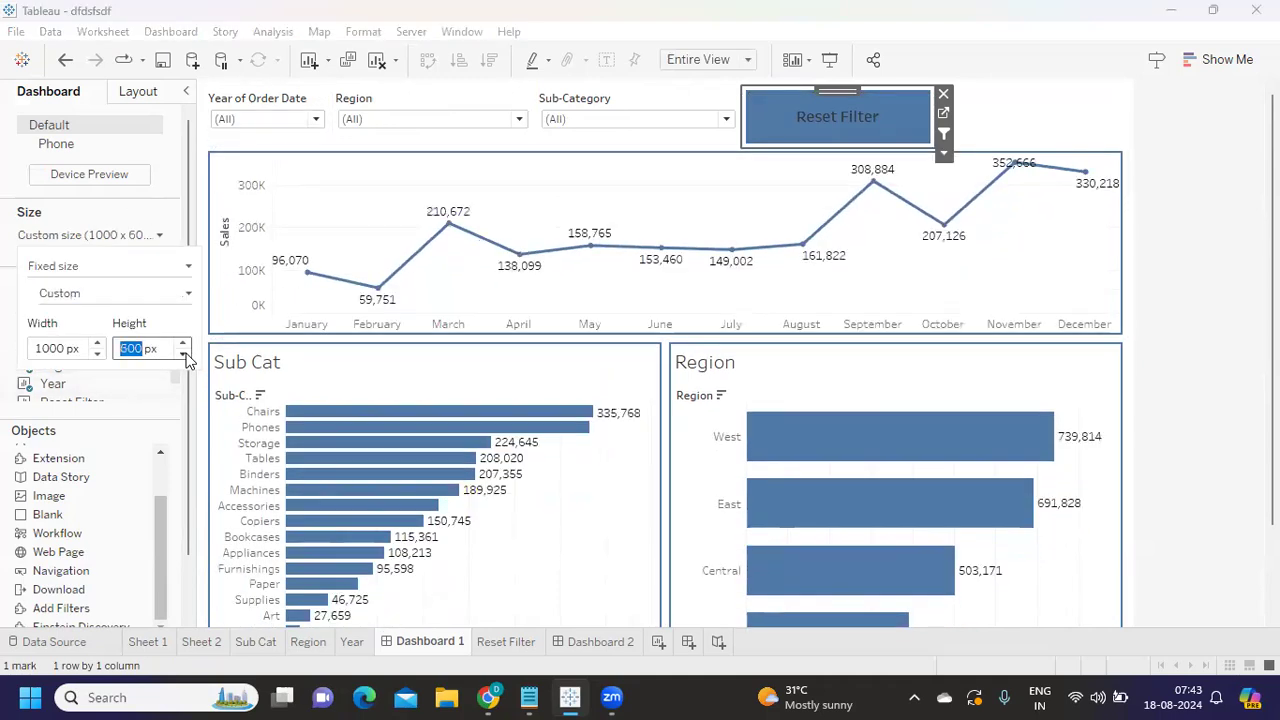
pyautogui.click(1210, 427)
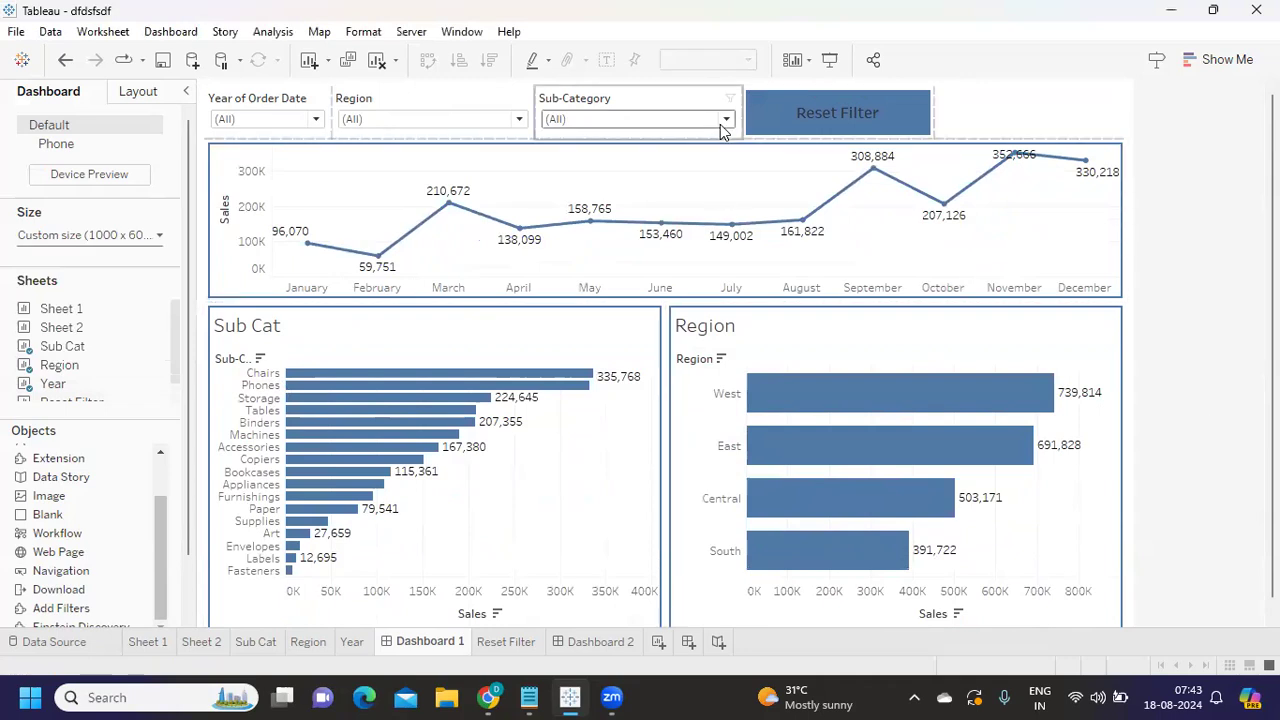
# Step: Remove the Reset Filter sheet from the dashboard
pyautogui.click(912, 119)
pyautogui.click(914, 119)
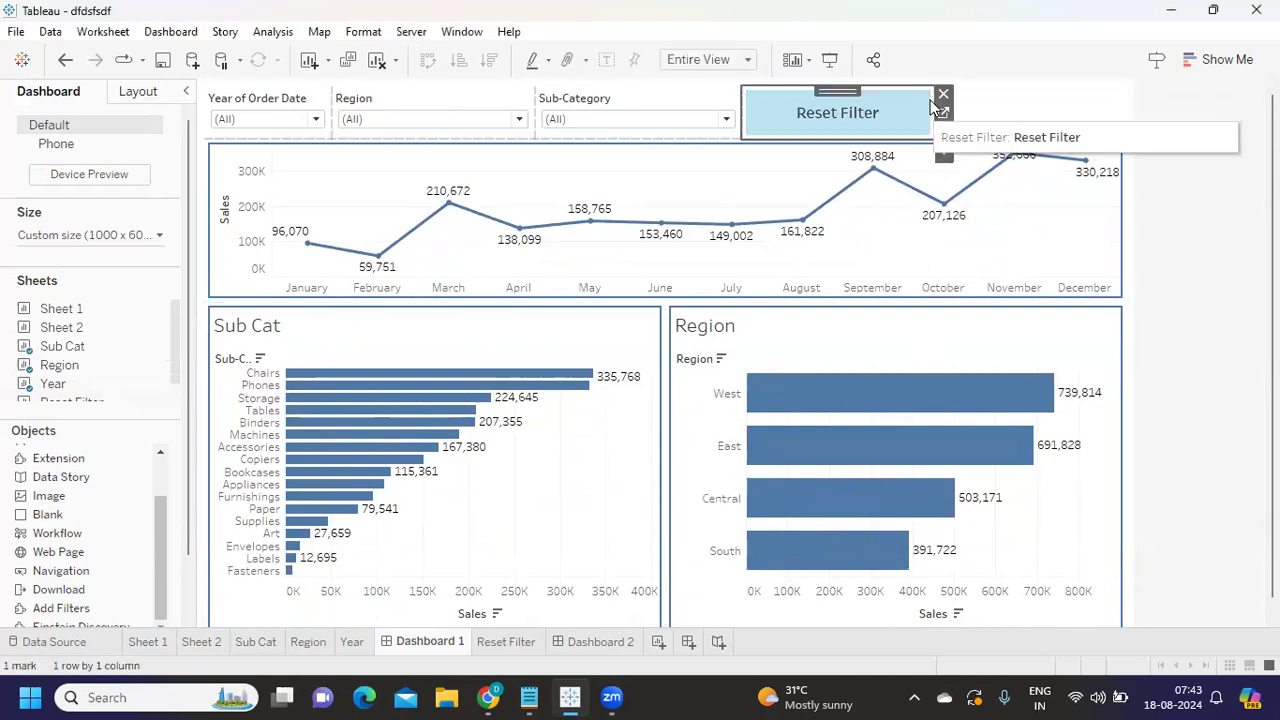
pyautogui.click(945, 97)
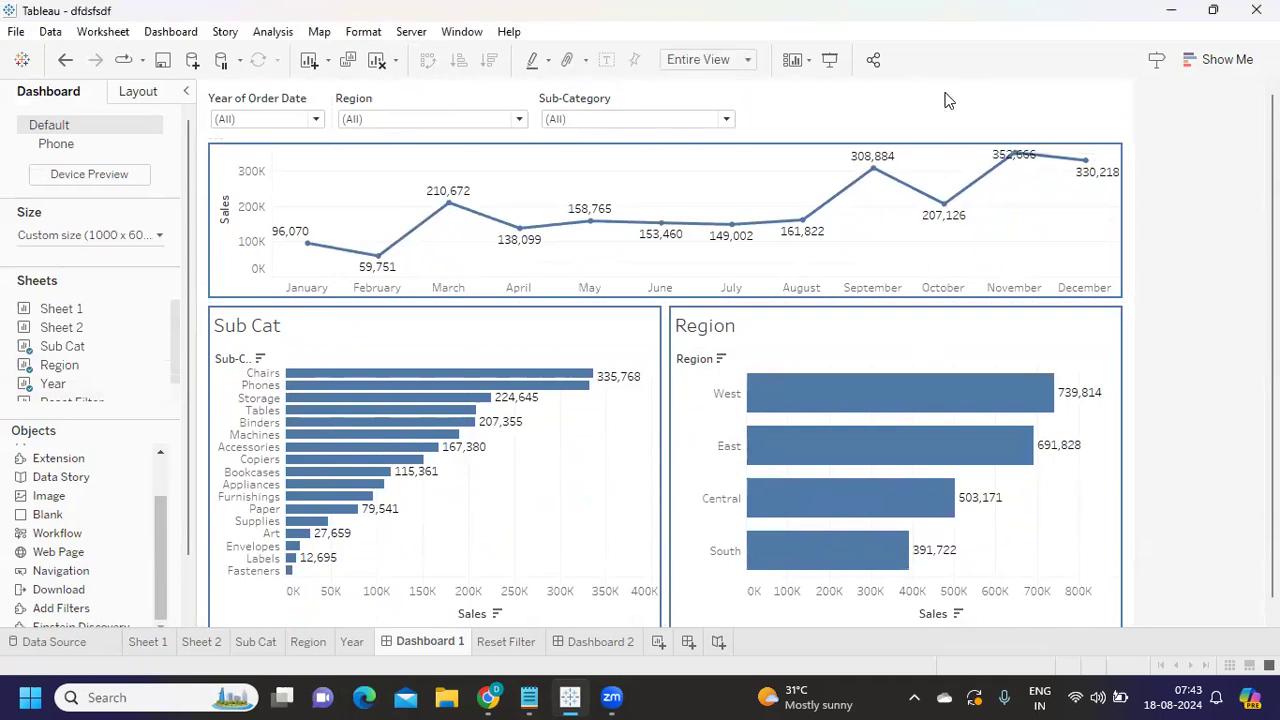
# Step: Check the list of dashboard actions for this workbook and close it
pyautogui.click(184, 33)
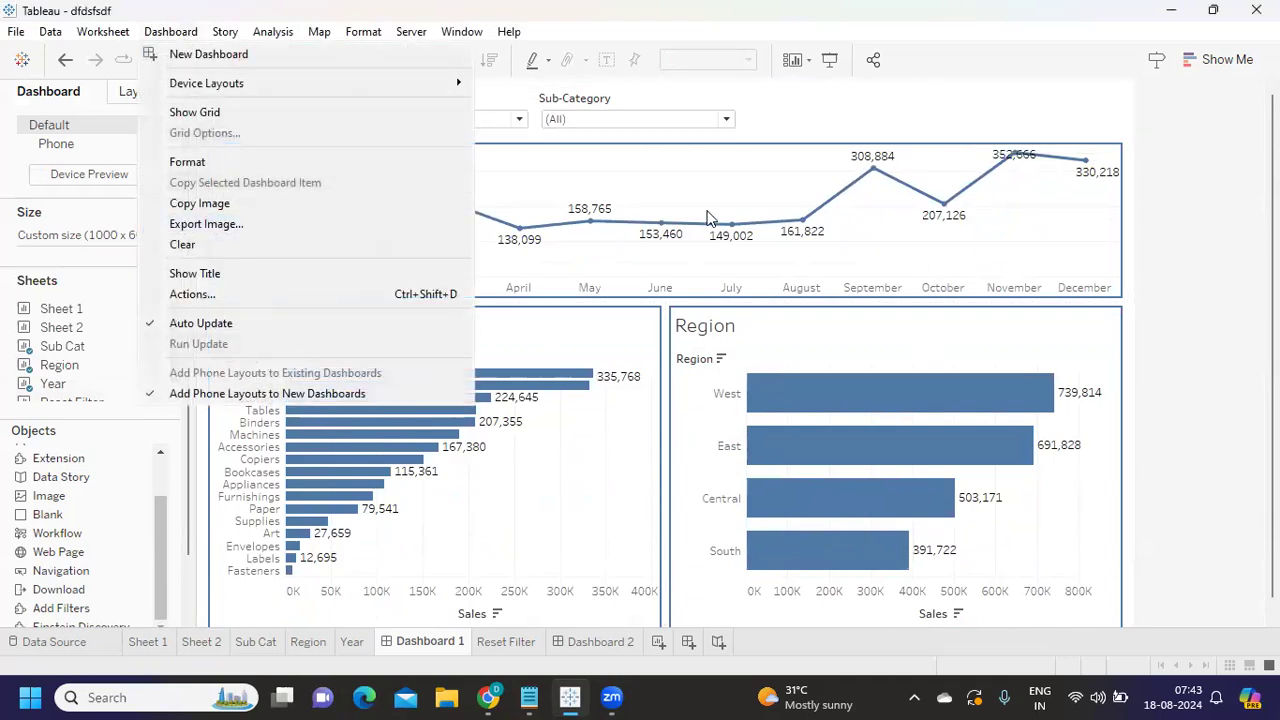
pyautogui.click(832, 124)
pyautogui.click(168, 34)
pyautogui.click(238, 294)
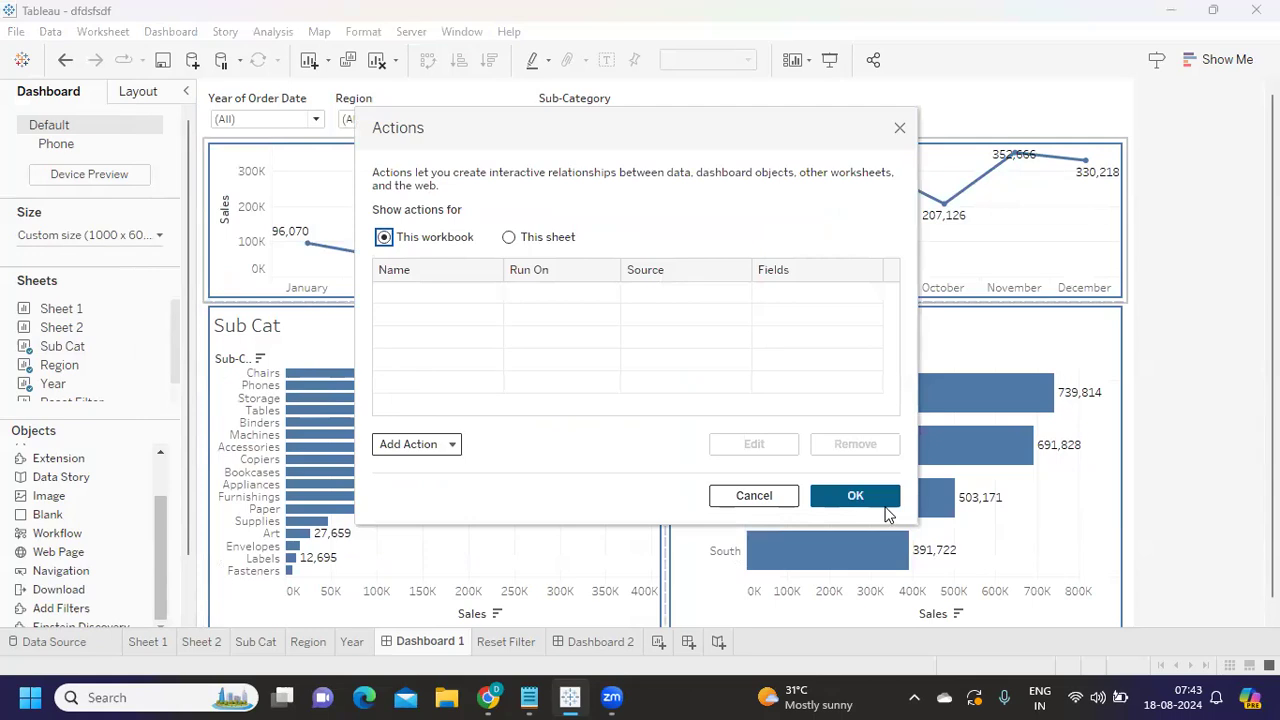
pyautogui.click(886, 502)
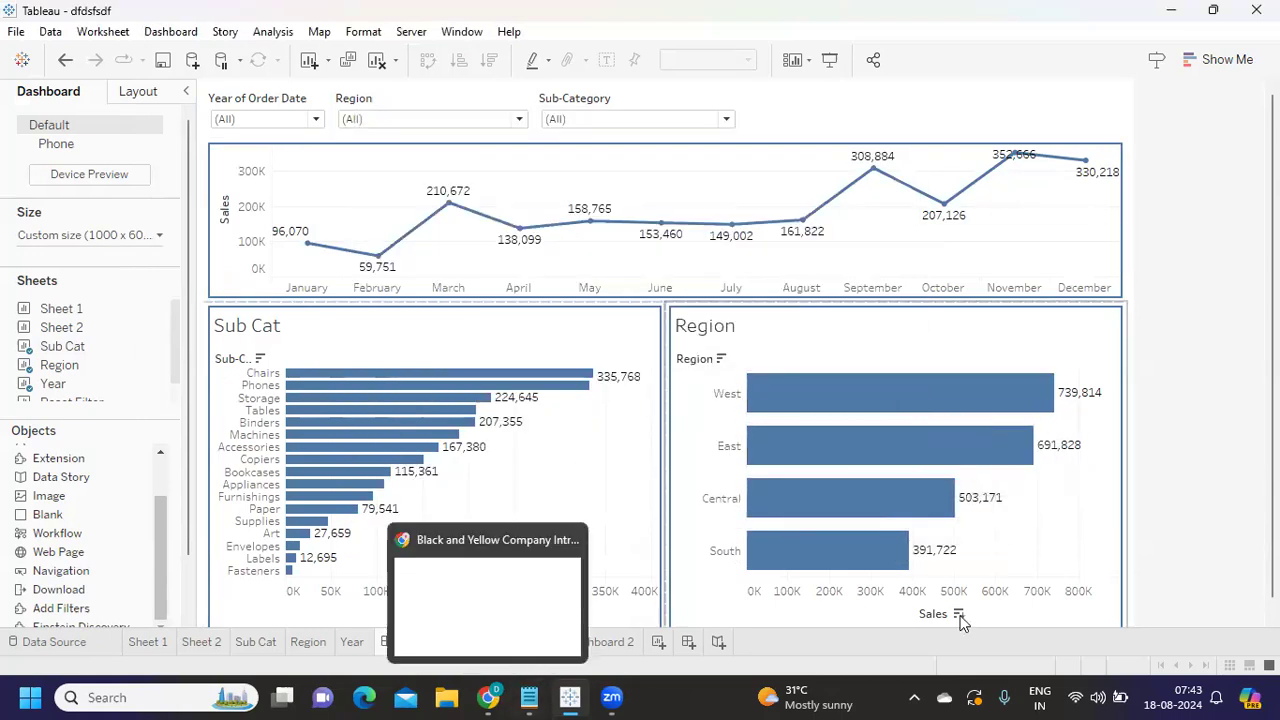
# Step: Go to the Reset Filter sheet, search its fields for "res", and review the Reset Filter calculation's formula
pyautogui.click(528, 635)
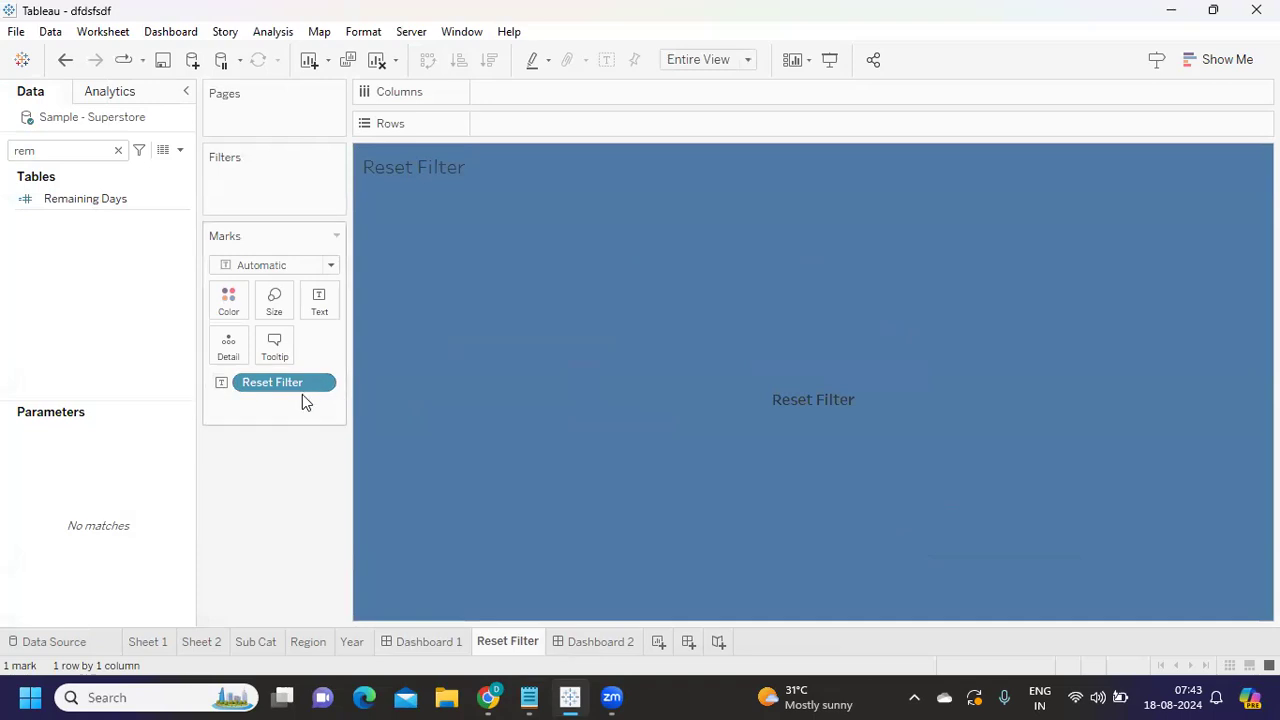
pyautogui.click(118, 150)
pyautogui.write('res')
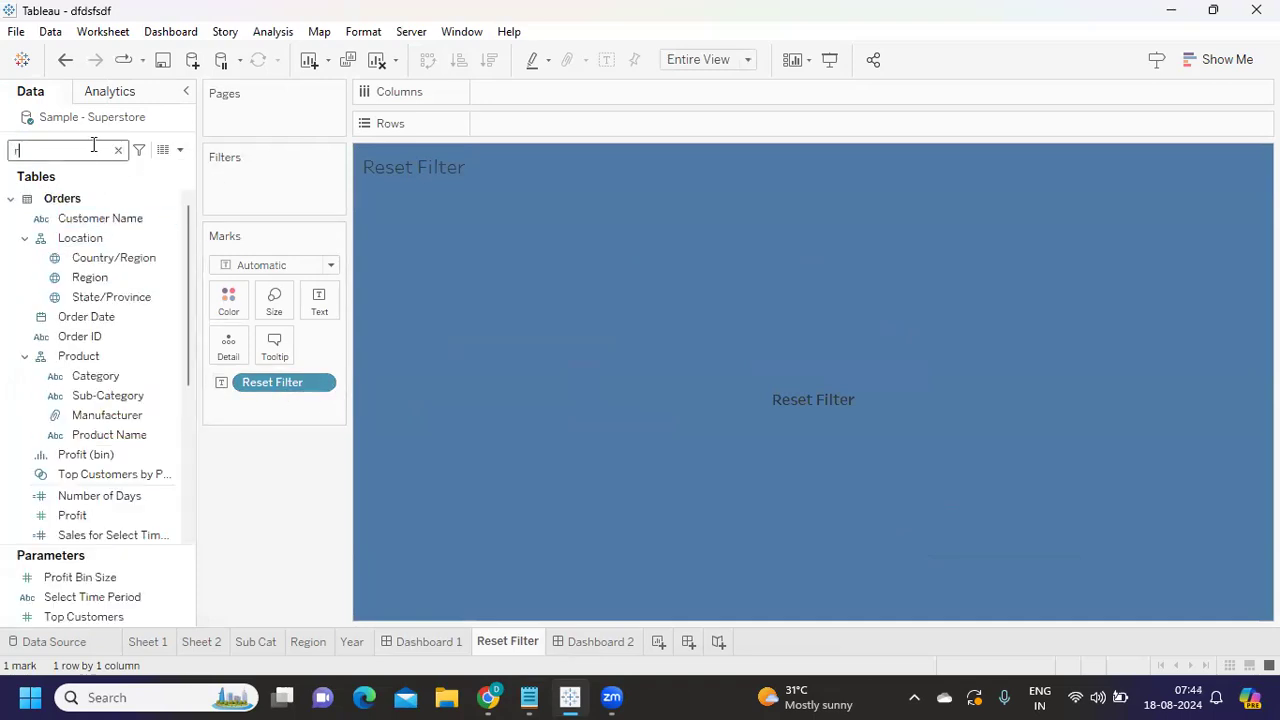
pyautogui.click(140, 205)
pyautogui.rightClick(183, 203)
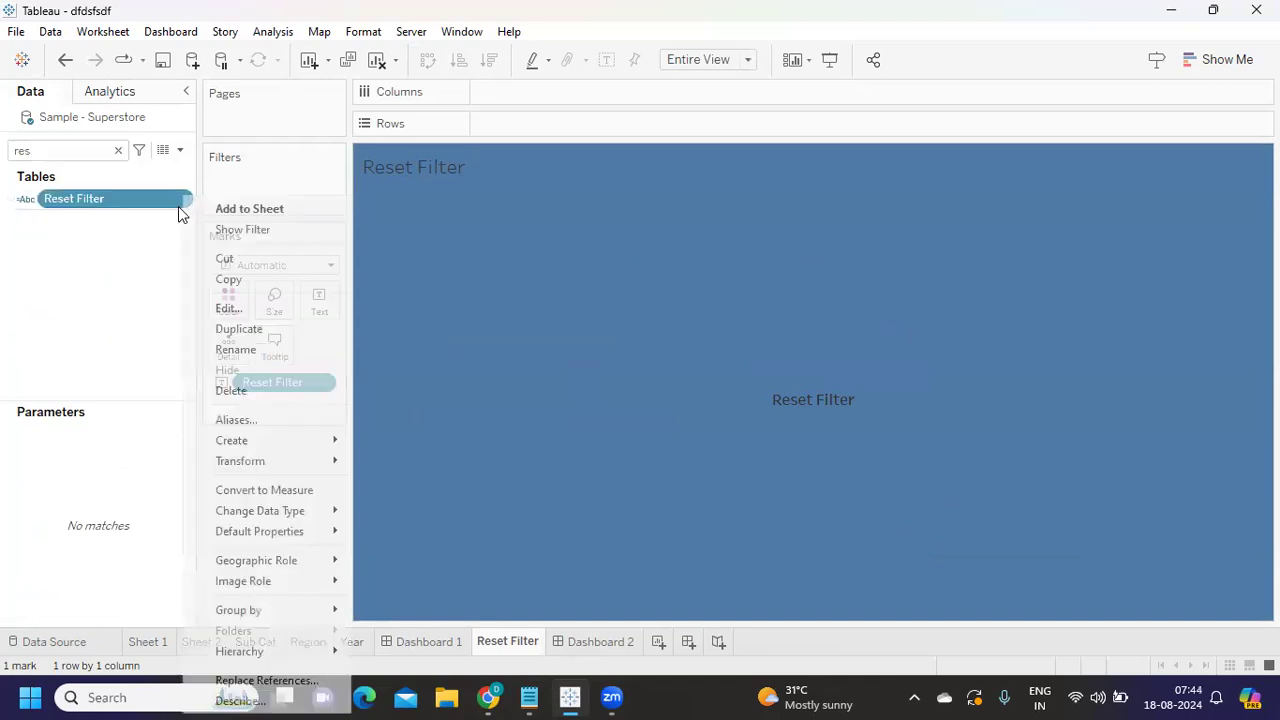
pyautogui.click(229, 306)
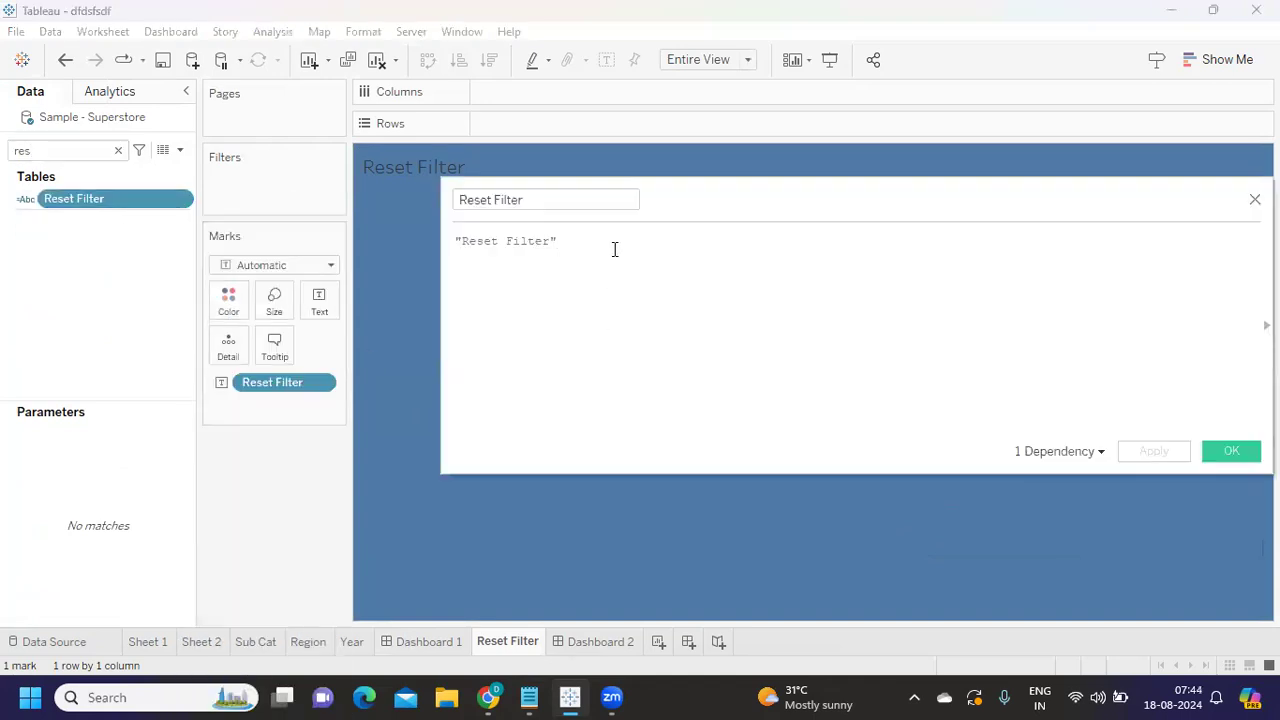
pyautogui.tripleClick(614, 249)
pyautogui.click(1228, 451)
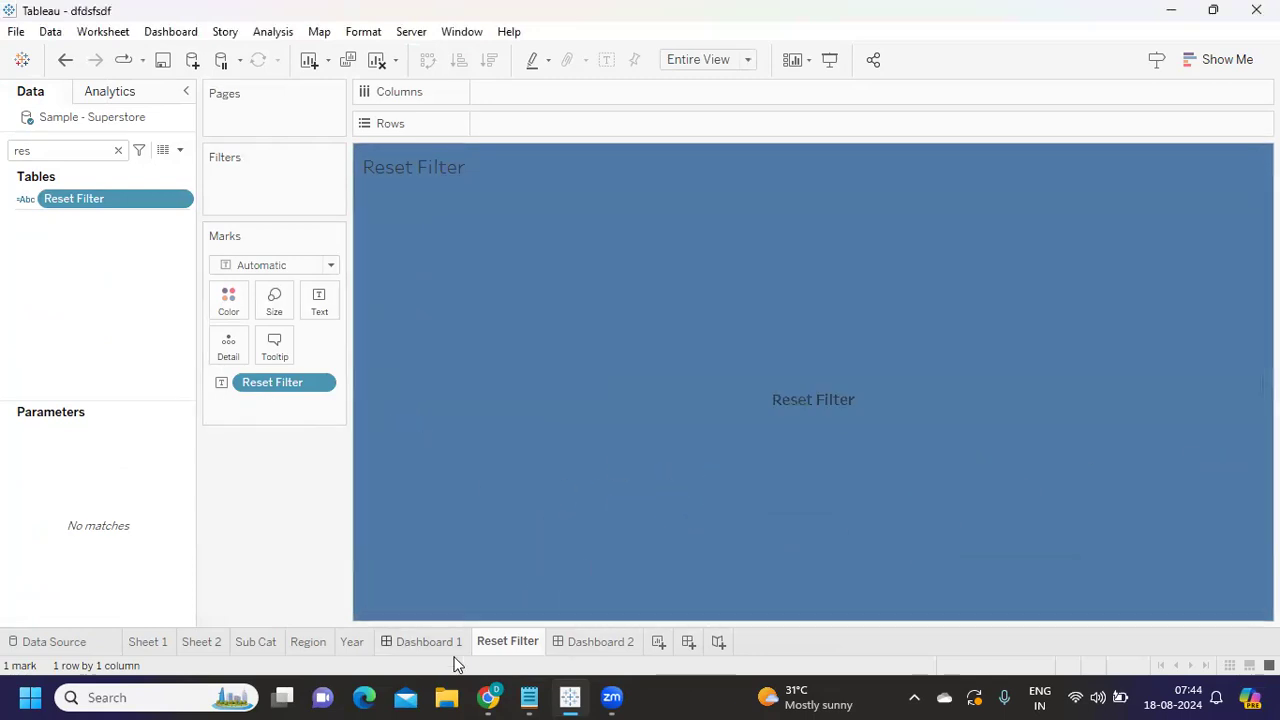
# Step: Place the Reset Filter sheet on Dashboard 1 beside the Sub-Category filter and hide its title
pyautogui.click(405, 642)
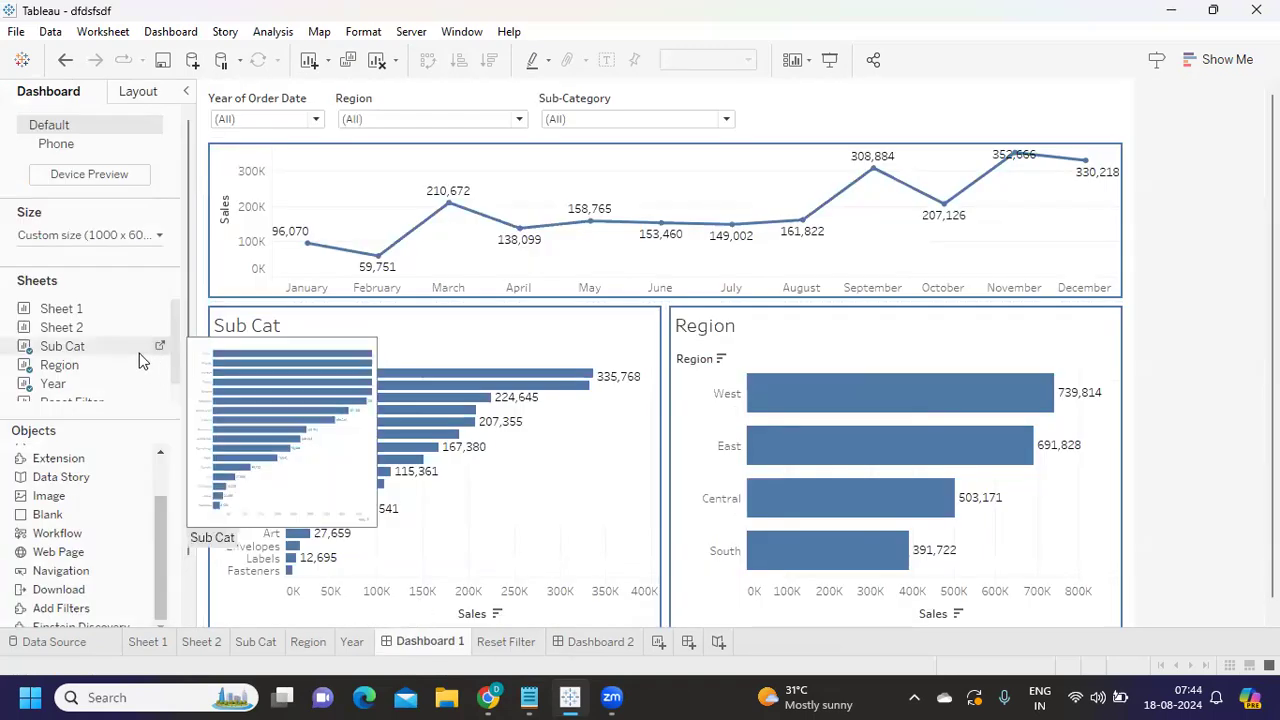
pyautogui.scroll(-1, 139, 360)
pyautogui.moveTo(72, 392); pyautogui.dragTo(758, 130)
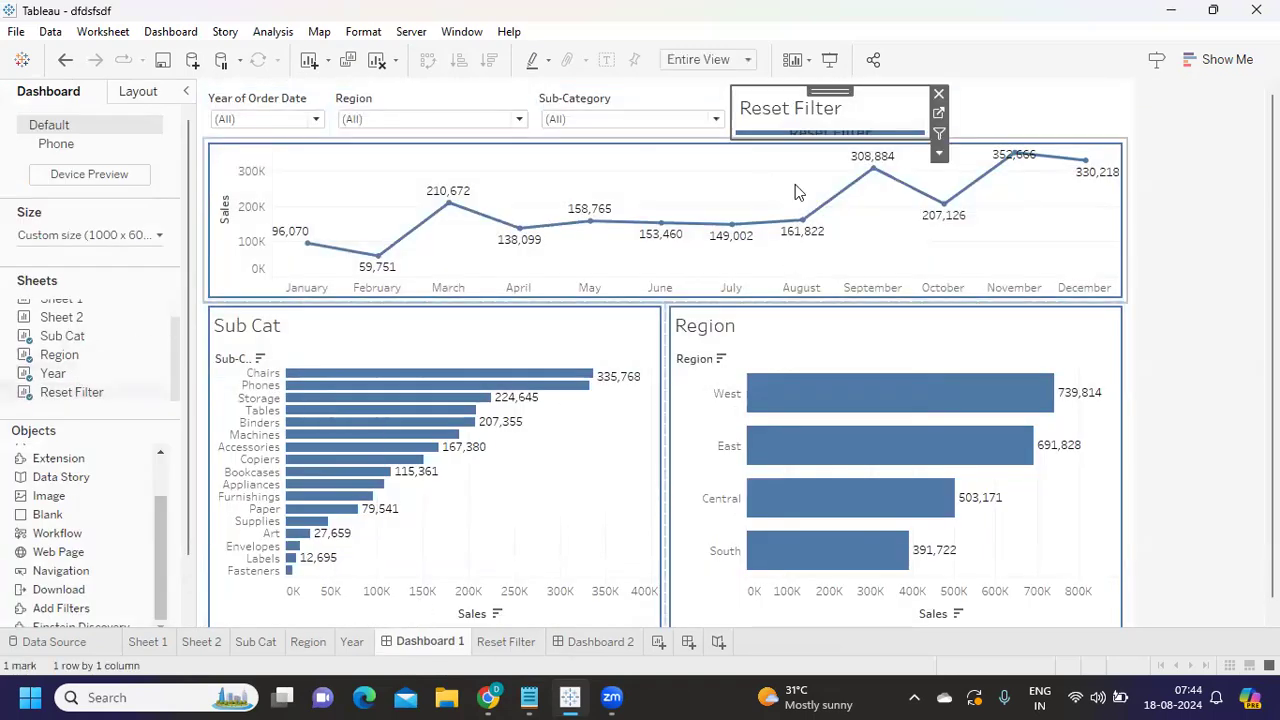
pyautogui.rightClick(781, 107)
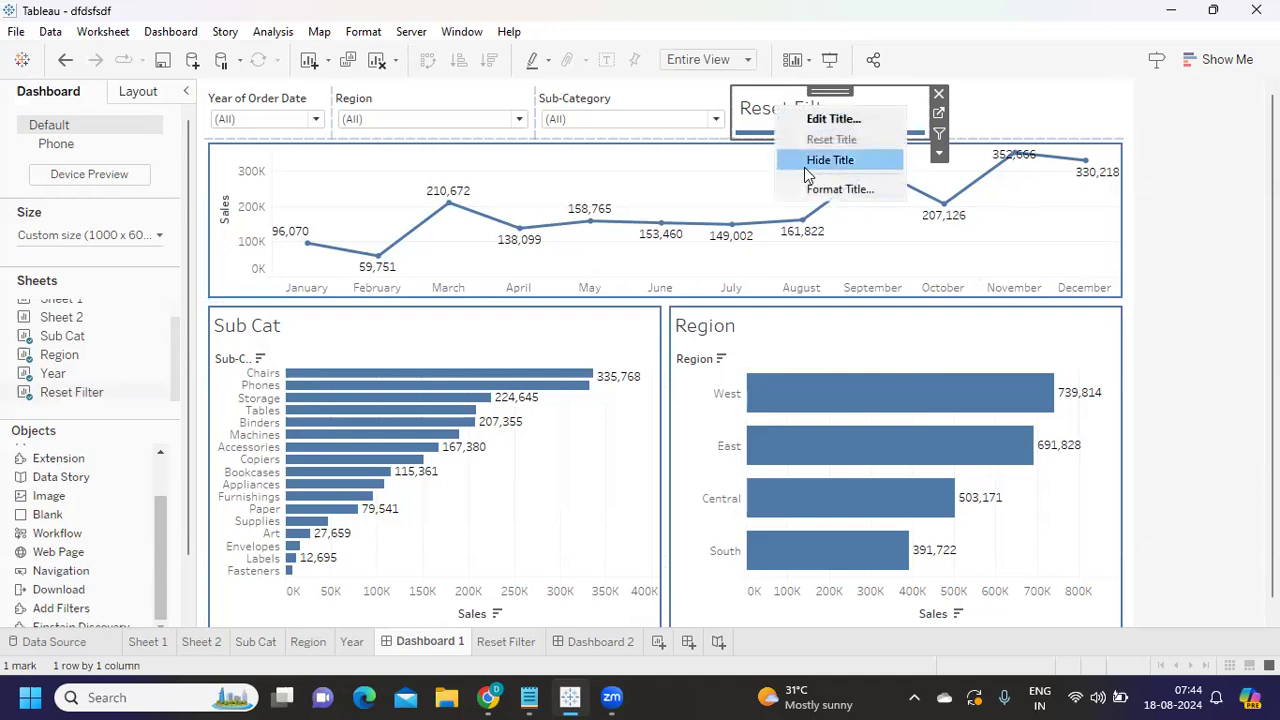
pyautogui.click(807, 166)
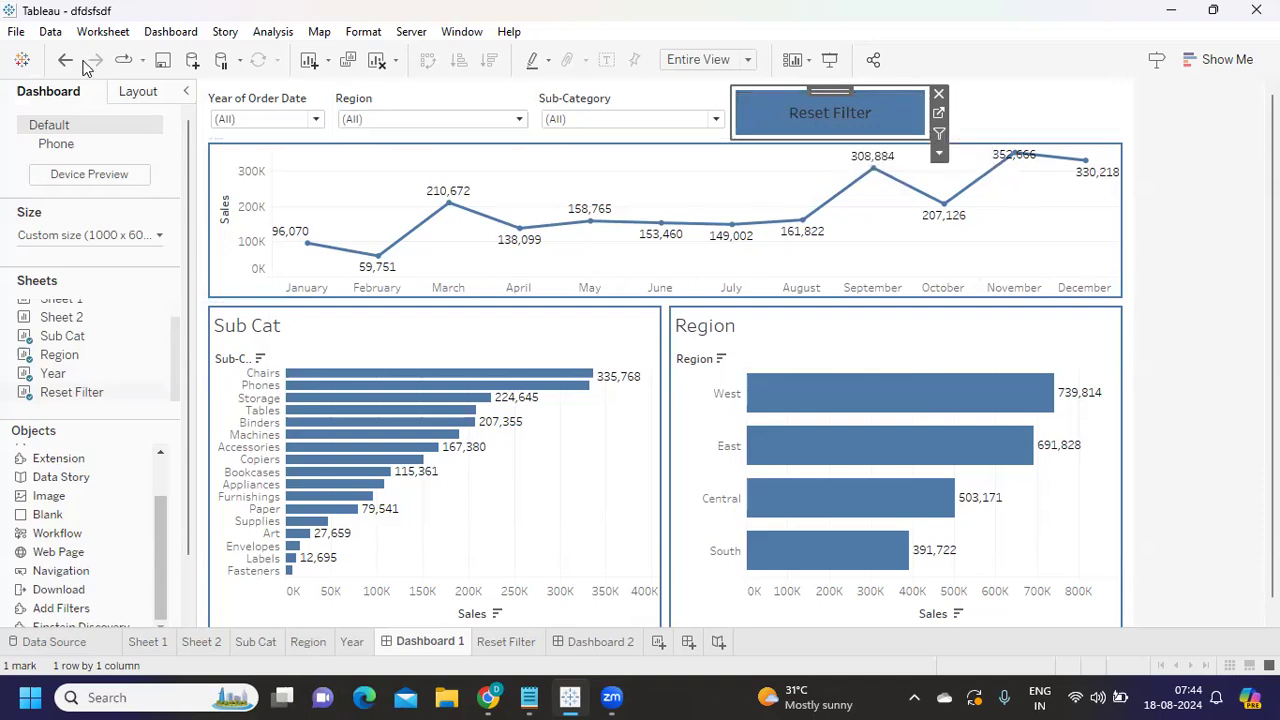
# Step: Add a dashboard filter action with only Reset Filter as source sheet and Region, Sub Cat and Year as target sheets
pyautogui.click(188, 33)
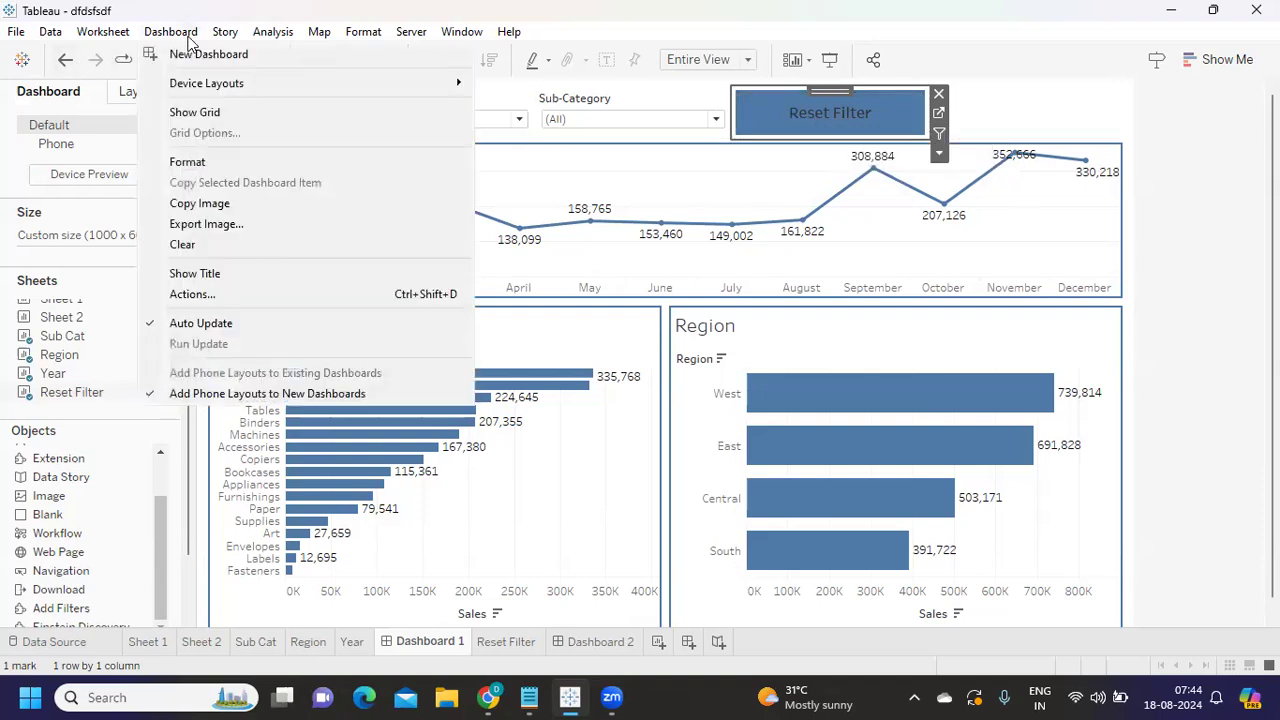
pyautogui.click(221, 294)
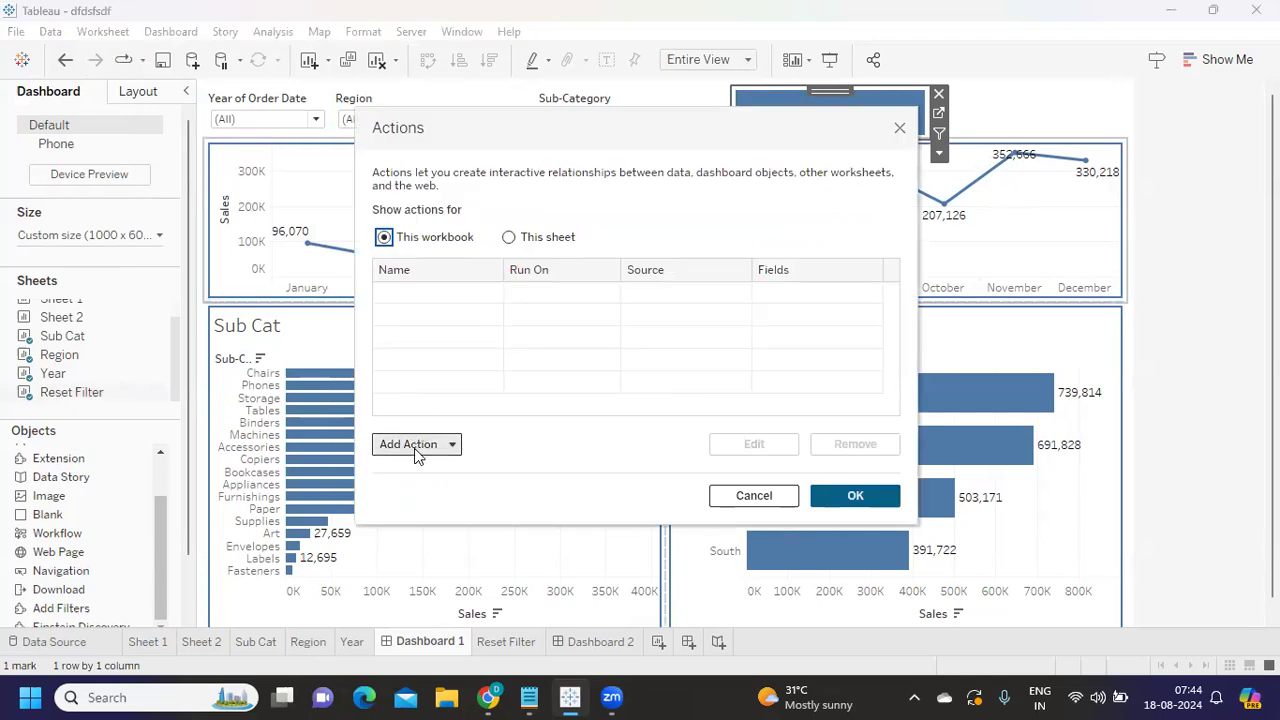
pyautogui.click(417, 446)
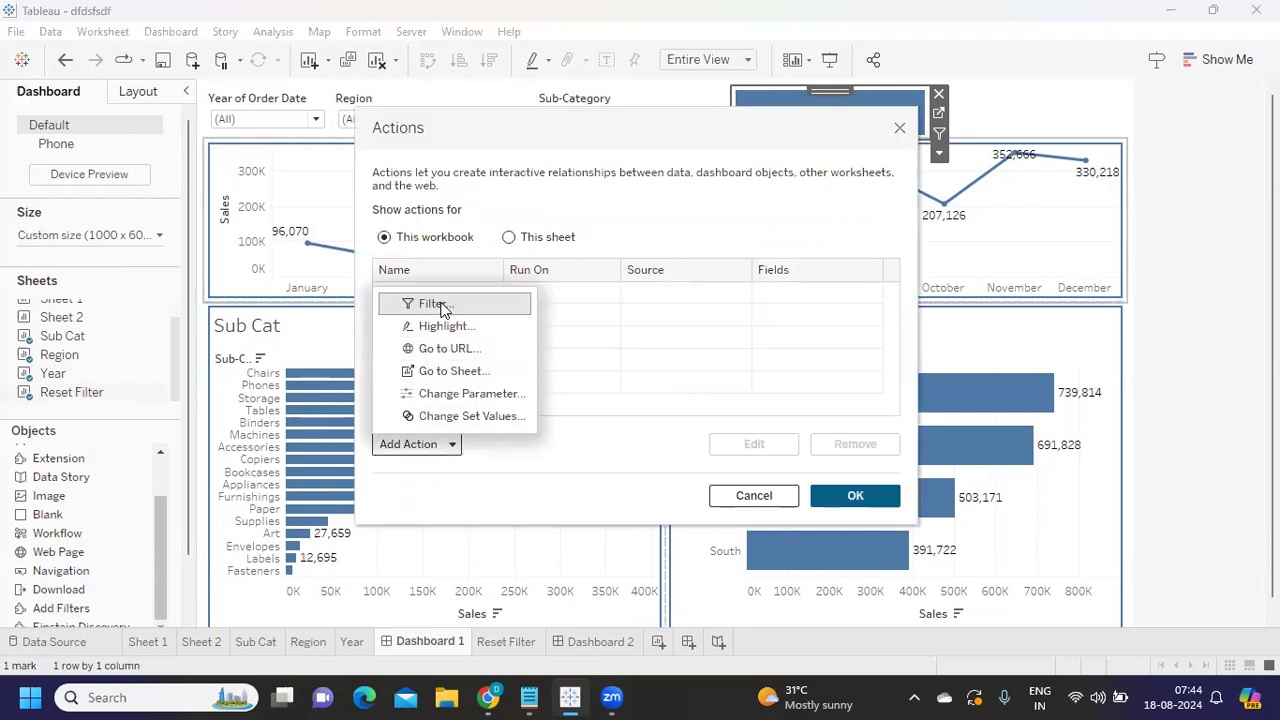
pyautogui.press('Escape')
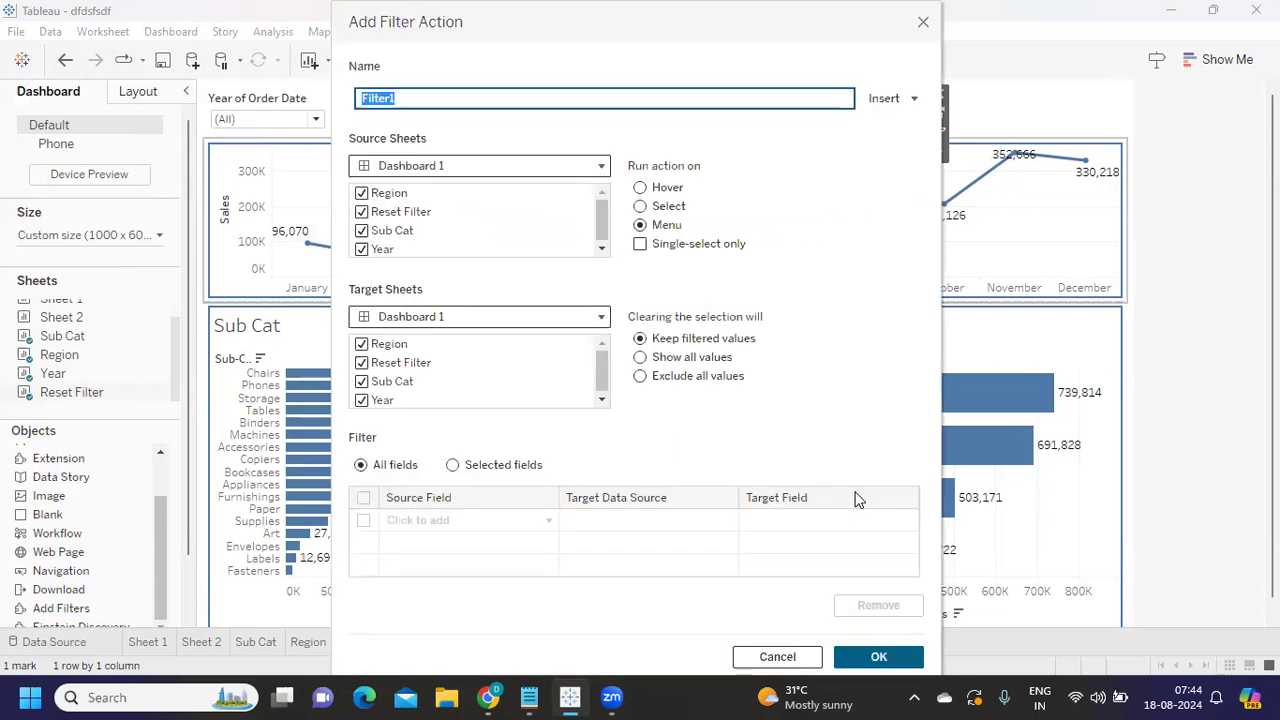
pyautogui.click(361, 193)
pyautogui.click(361, 230)
pyautogui.click(362, 250)
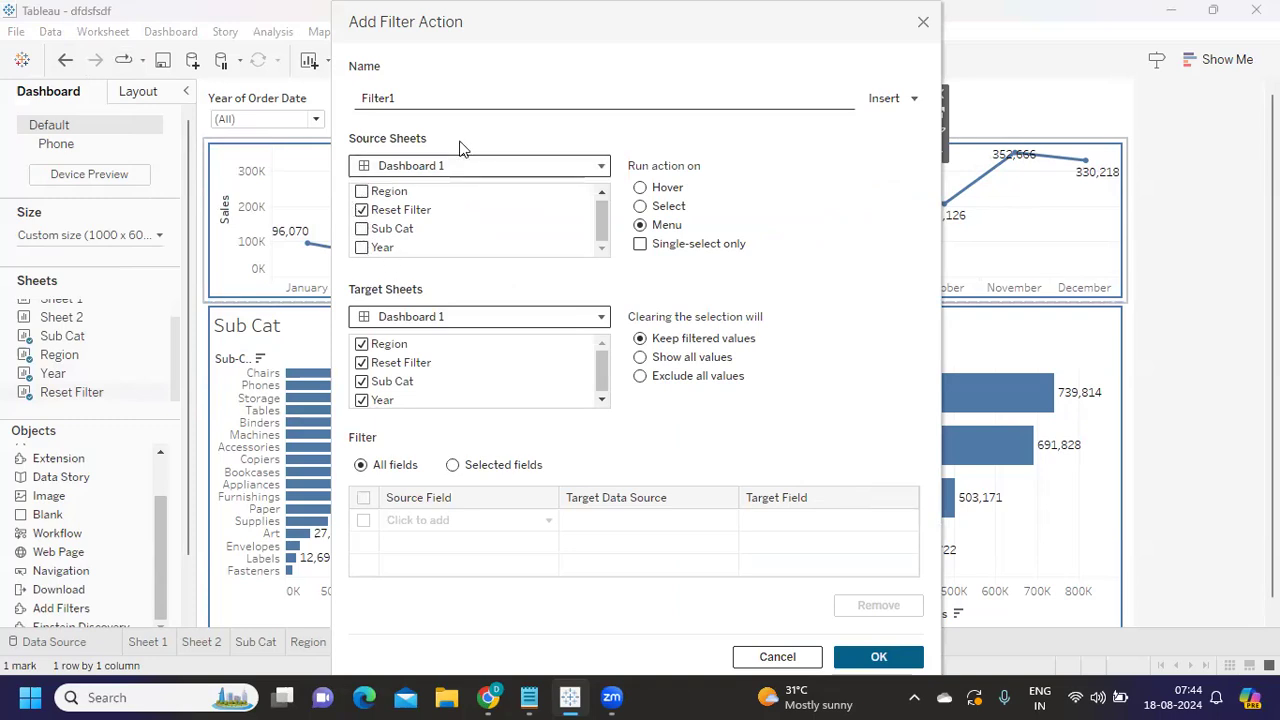
pyautogui.click(362, 363)
# Step: Make the filter action run on Select with single-select only, and show all values when the selection is cleared
pyautogui.click(655, 210)
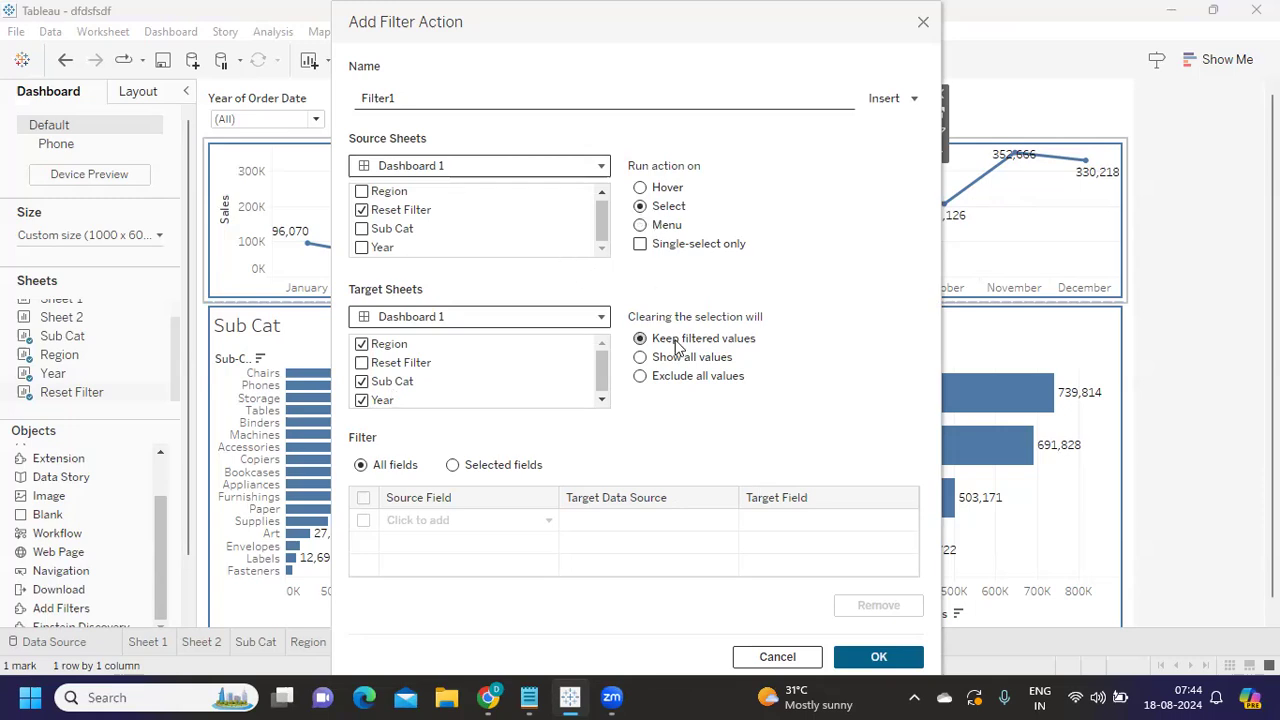
pyautogui.click(640, 244)
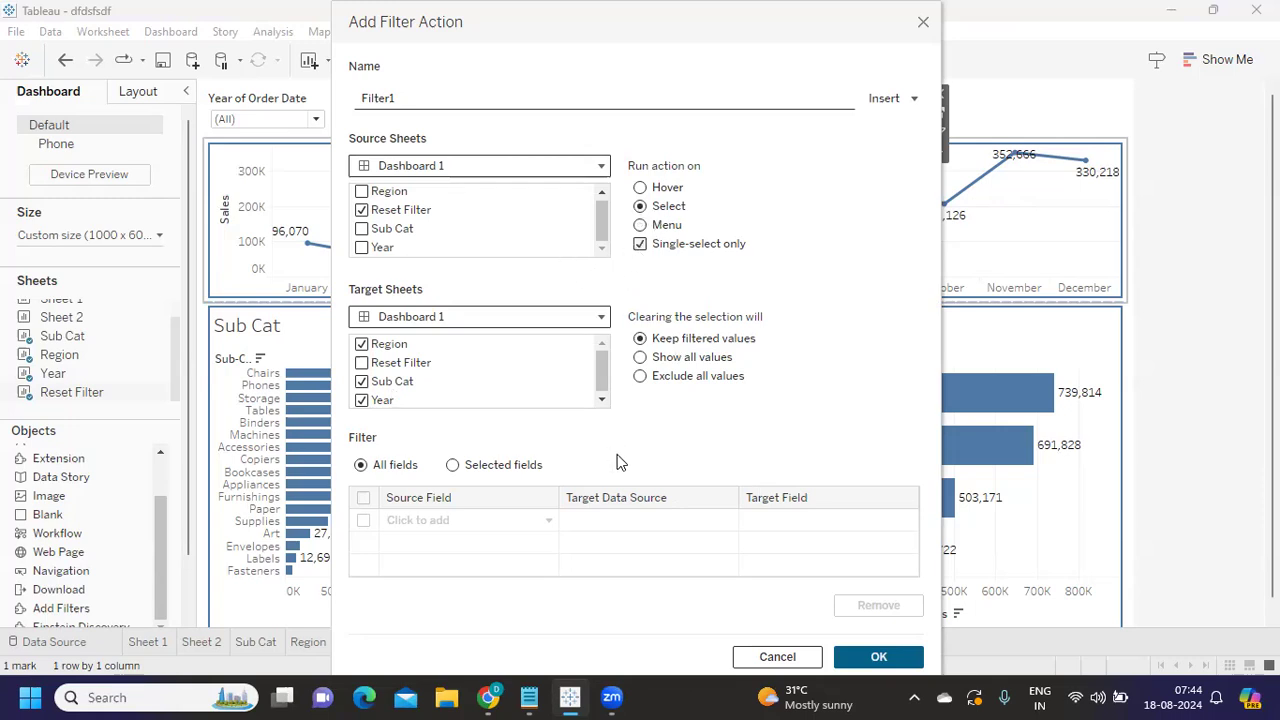
pyautogui.click(640, 357)
# Step: Restrict the filter action to selected fields and add Region as the first source field
pyautogui.click(452, 464)
pyautogui.click(431, 521)
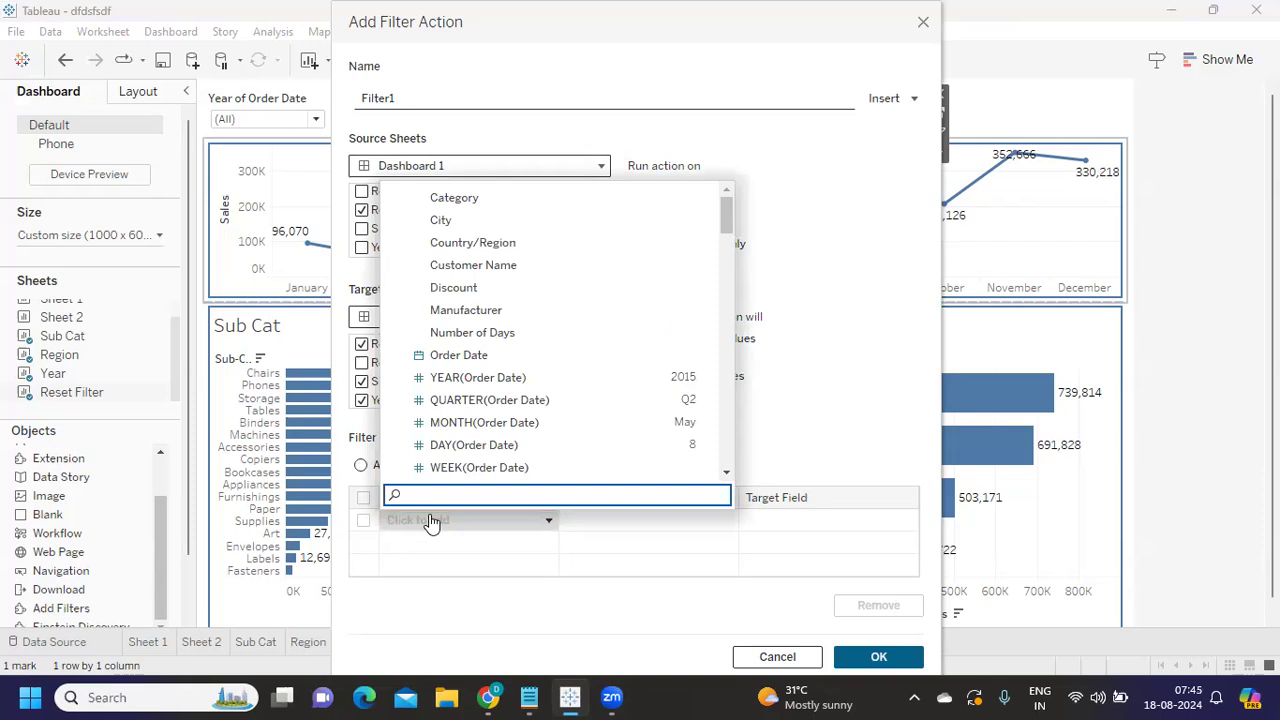
pyautogui.write('reg')
pyautogui.click(437, 443)
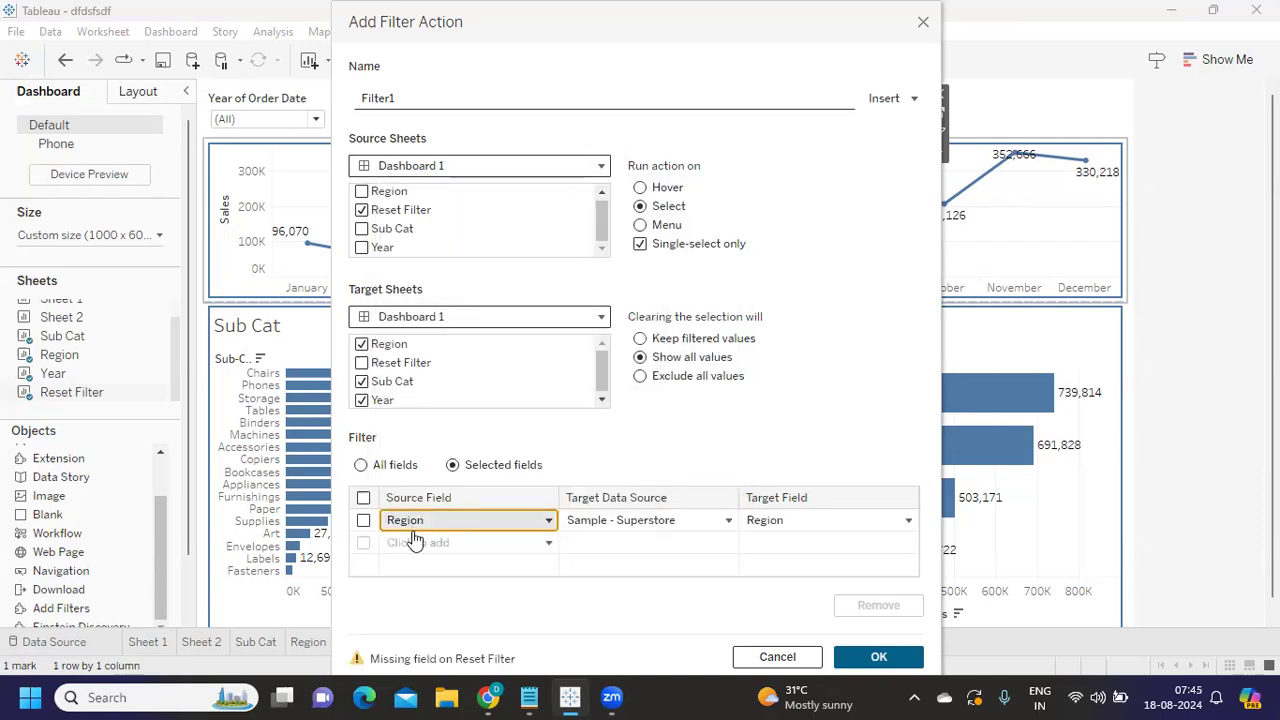
# Step: Add Sub-Category and YEAR(Order Date) as further source fields of the filter action and save the action
pyautogui.click(417, 550)
pyautogui.write('su')
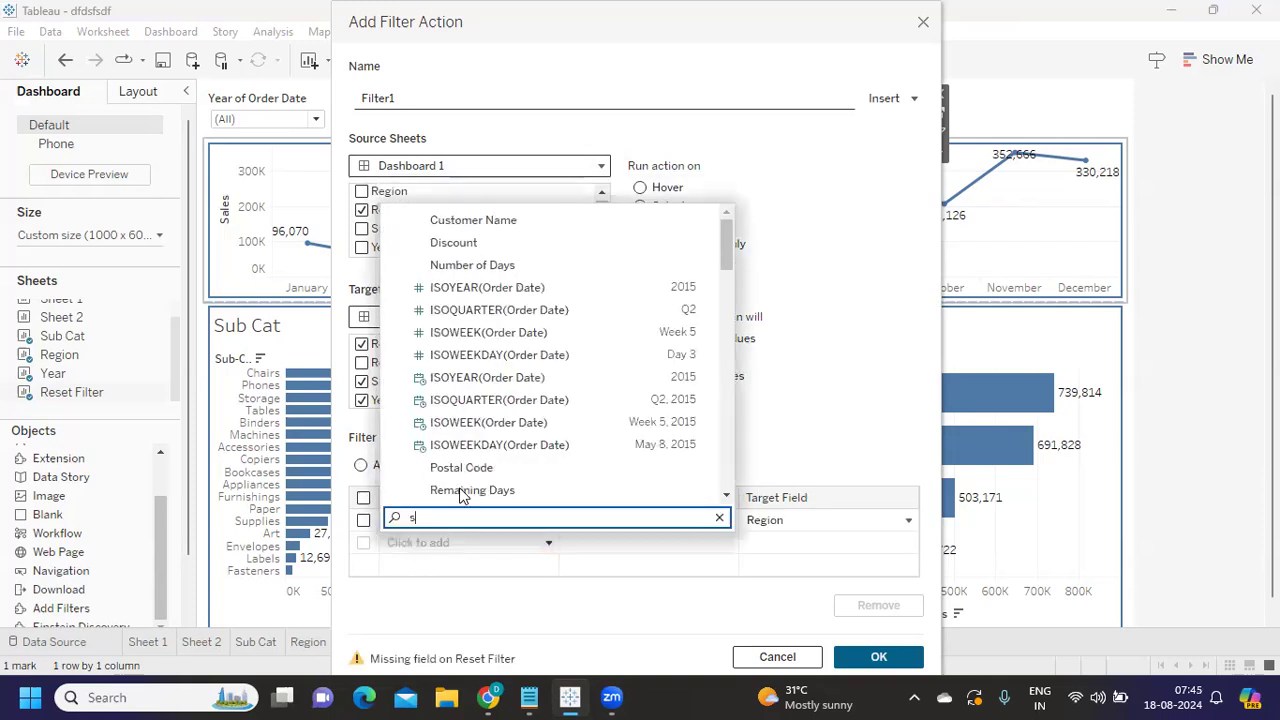
pyautogui.click(455, 478)
pyautogui.click(426, 563)
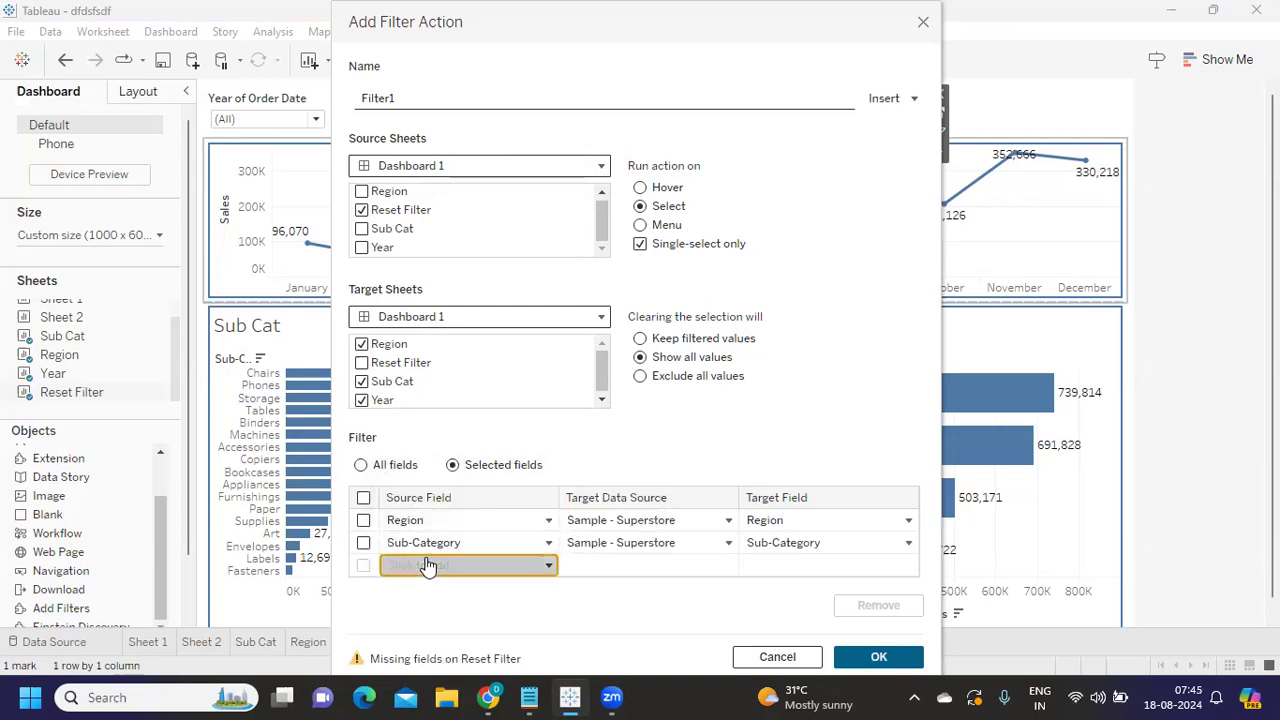
pyautogui.press('Escape')
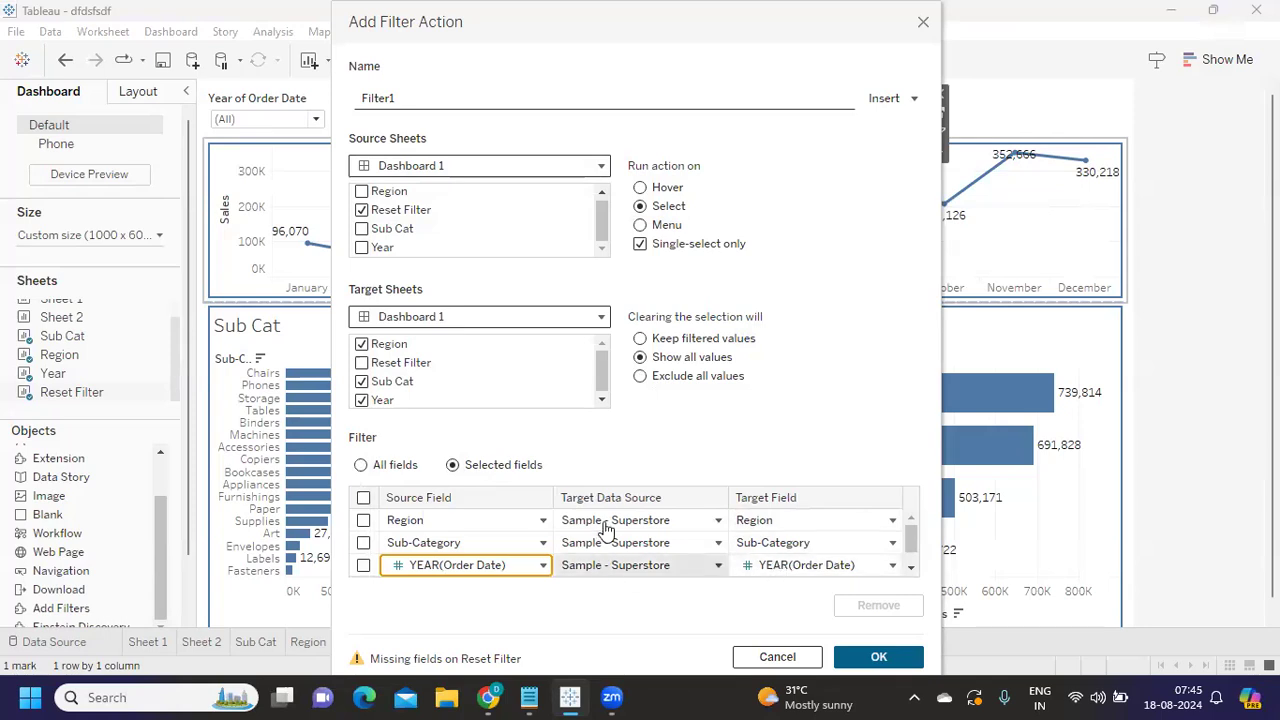
pyautogui.click(866, 658)
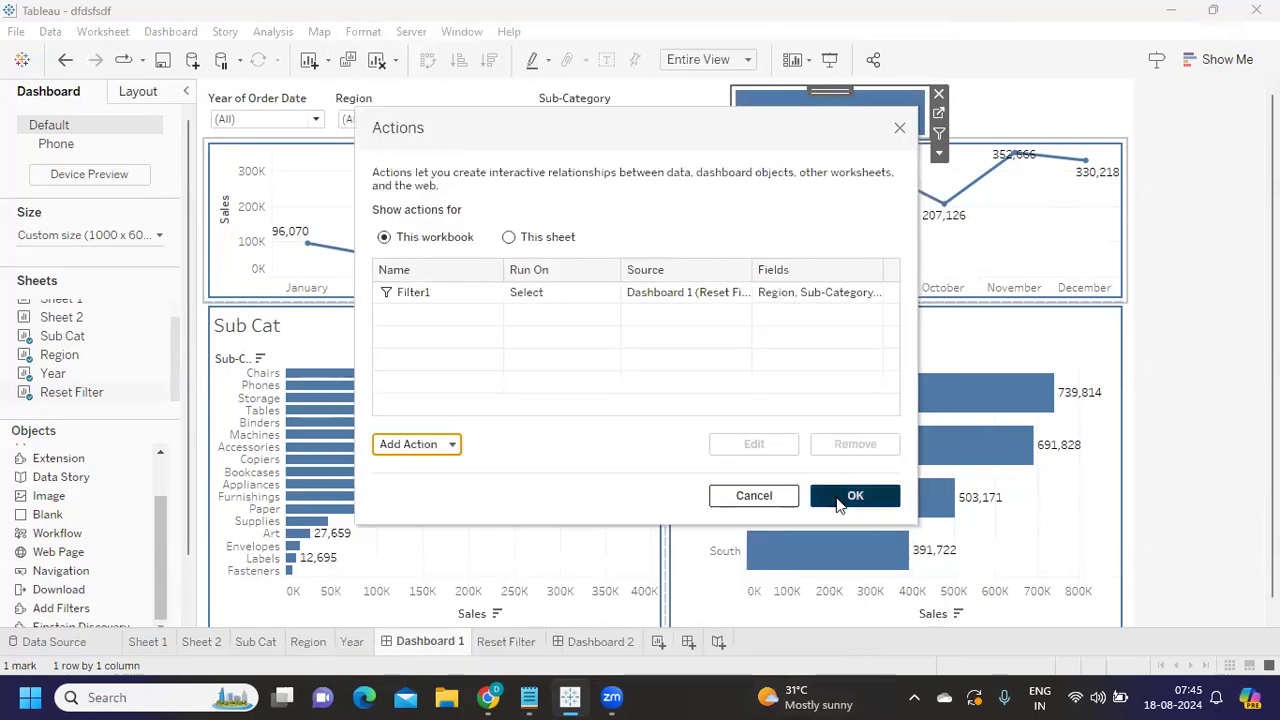
pyautogui.click(838, 505)
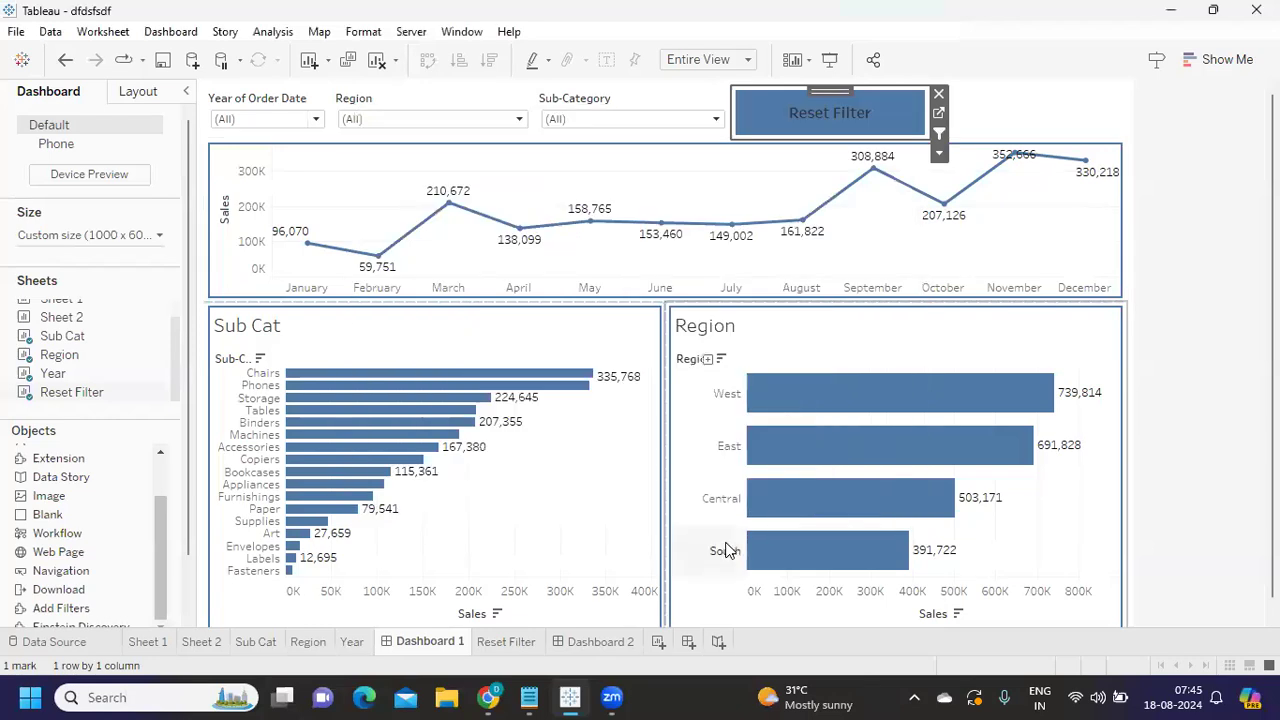
# Step: Filter the dashboard's Year of Order Date to 2021, 2022 and 2023
pyautogui.click(266, 116)
pyautogui.click(224, 137)
pyautogui.click(224, 155)
pyautogui.click(224, 173)
pyautogui.click(225, 190)
pyautogui.click(296, 226)
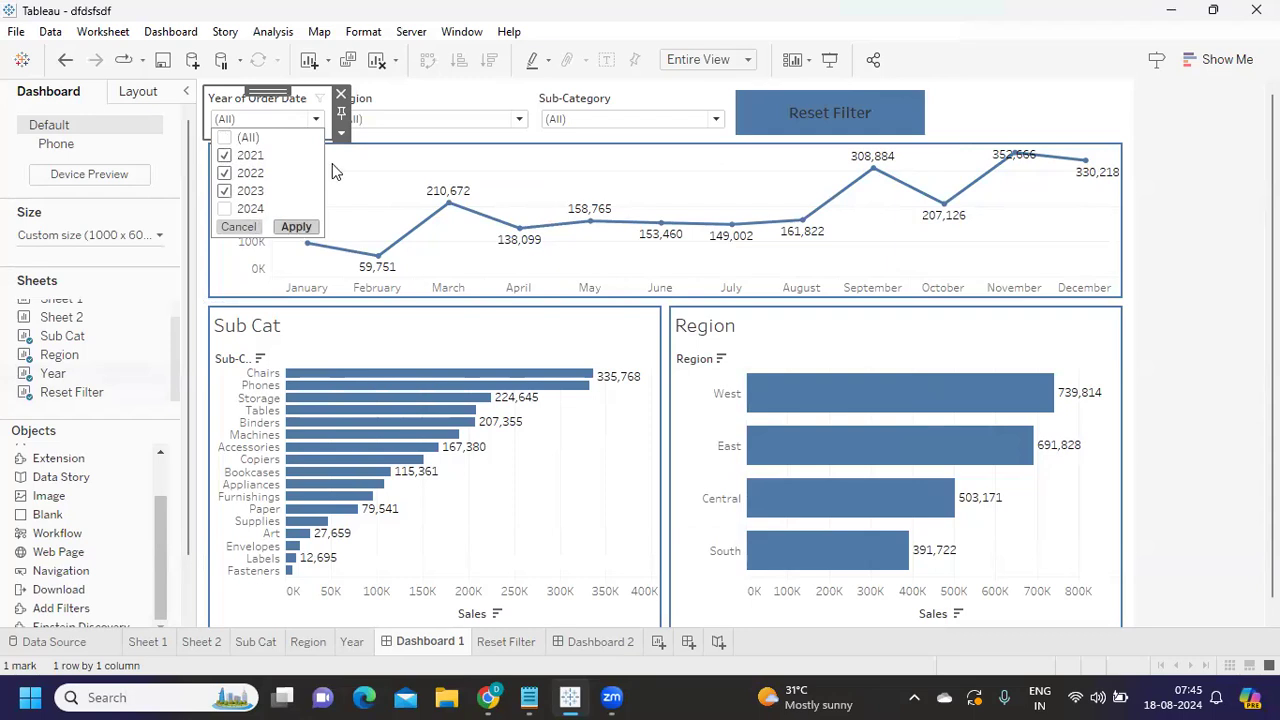
# Step: Filter the dashboard's Region to Central and East
pyautogui.click(377, 120)
pyautogui.click(352, 137)
pyautogui.click(352, 155)
pyautogui.click(352, 173)
pyautogui.click(481, 226)
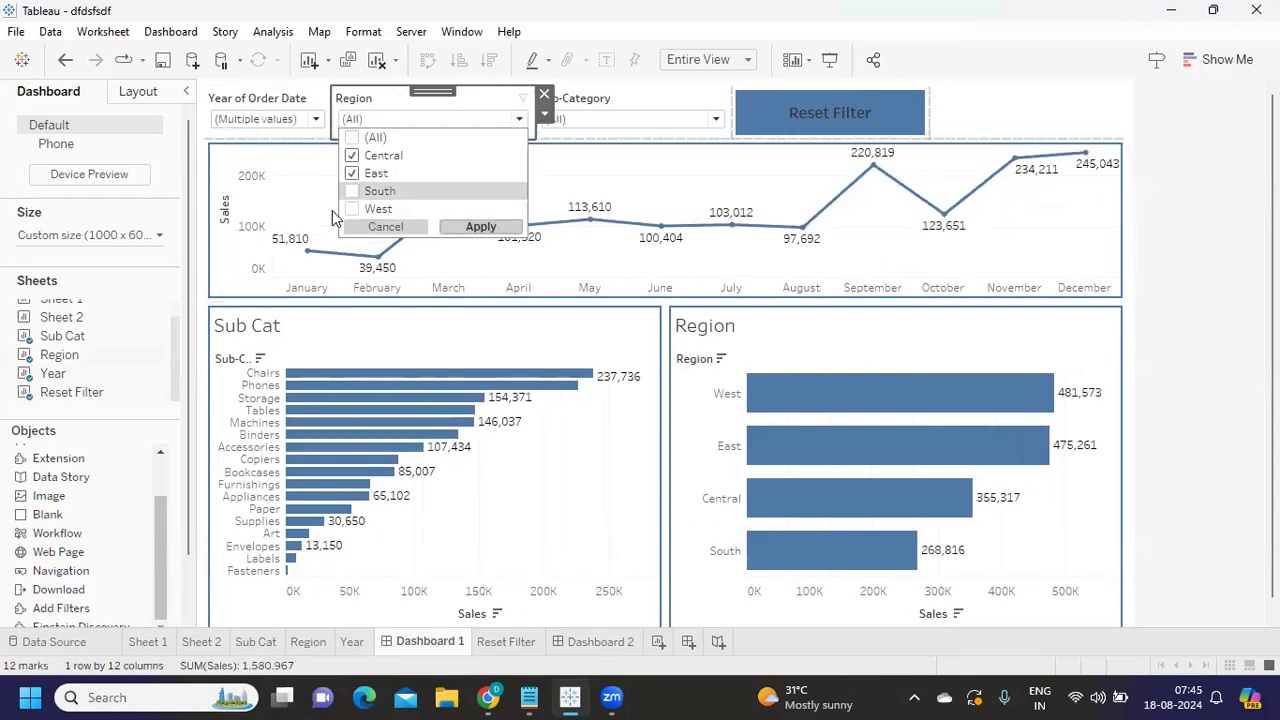
# Step: Filter the dashboard's Sub-Category to Accessories, Appliances, Art and Binders
pyautogui.click(581, 119)
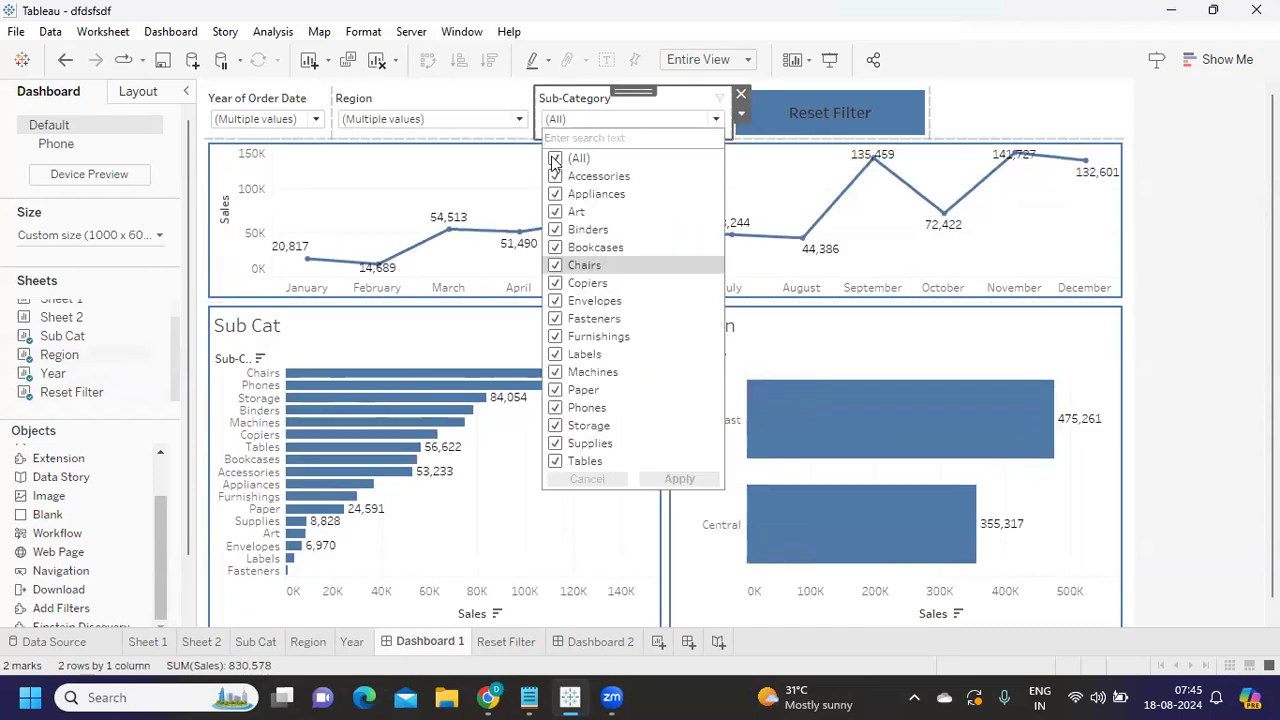
pyautogui.click(555, 158)
pyautogui.click(555, 176)
pyautogui.click(555, 194)
pyautogui.click(555, 212)
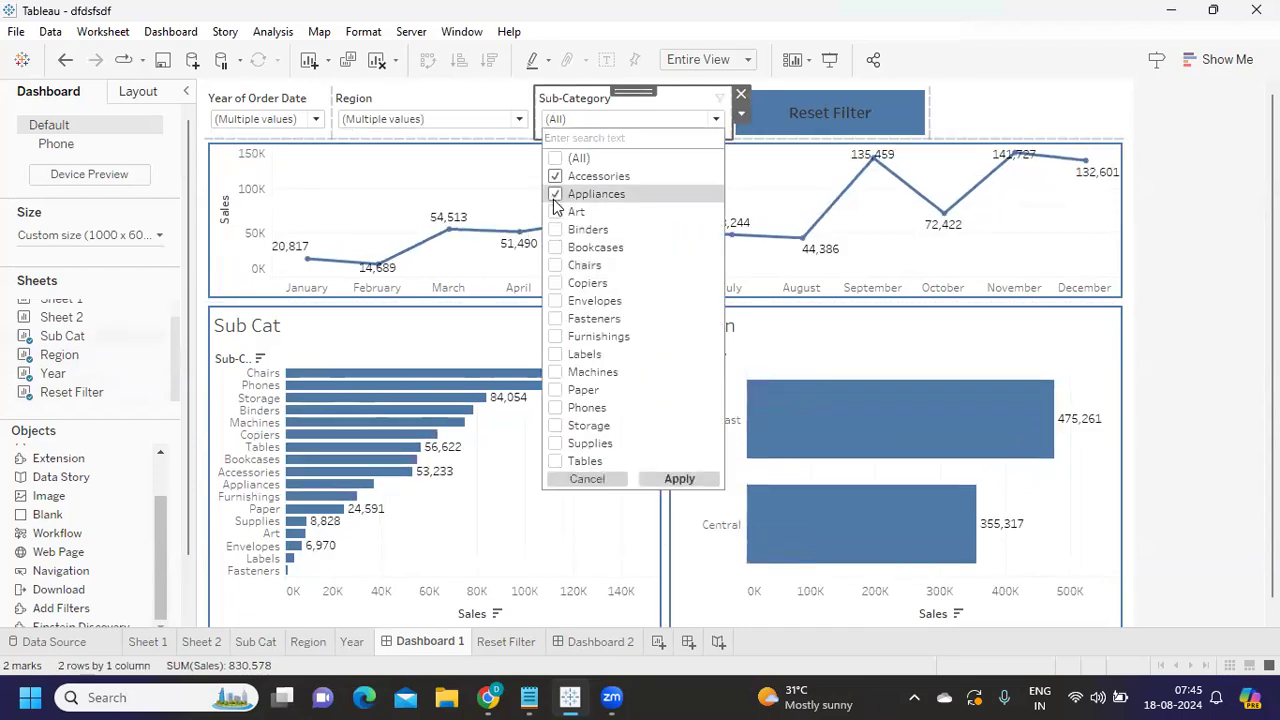
pyautogui.click(556, 231)
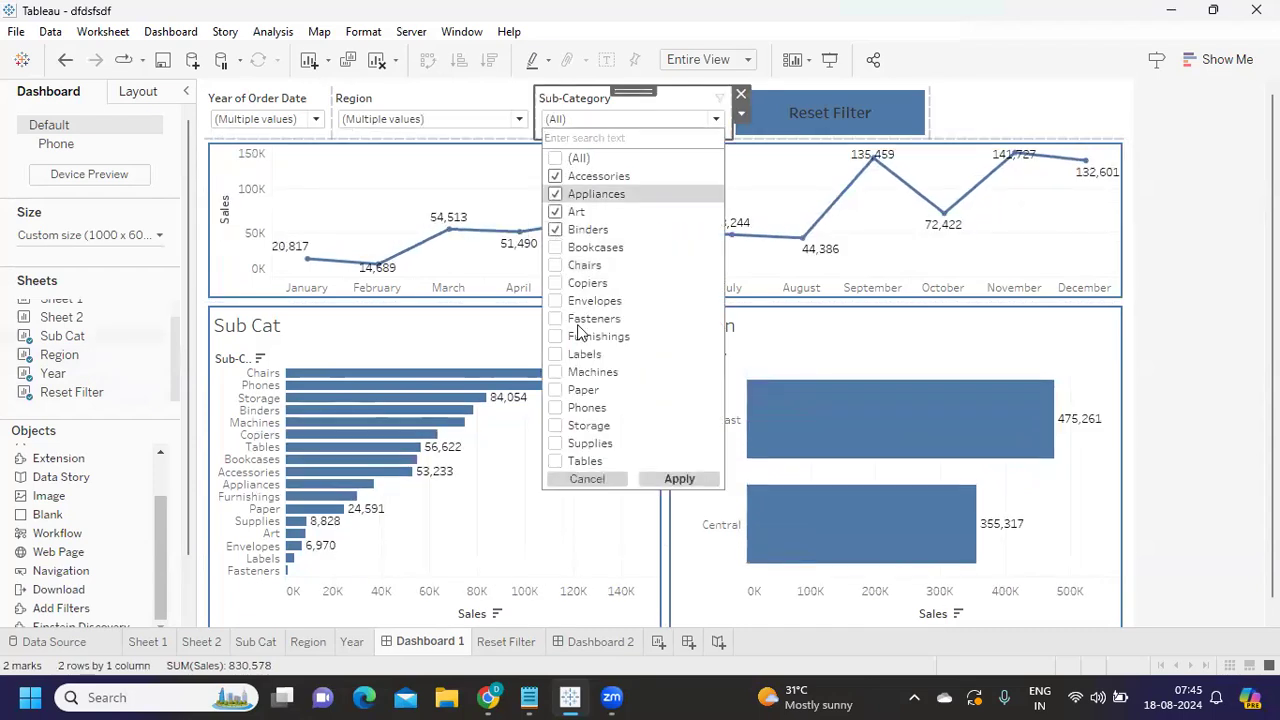
pyautogui.click(679, 479)
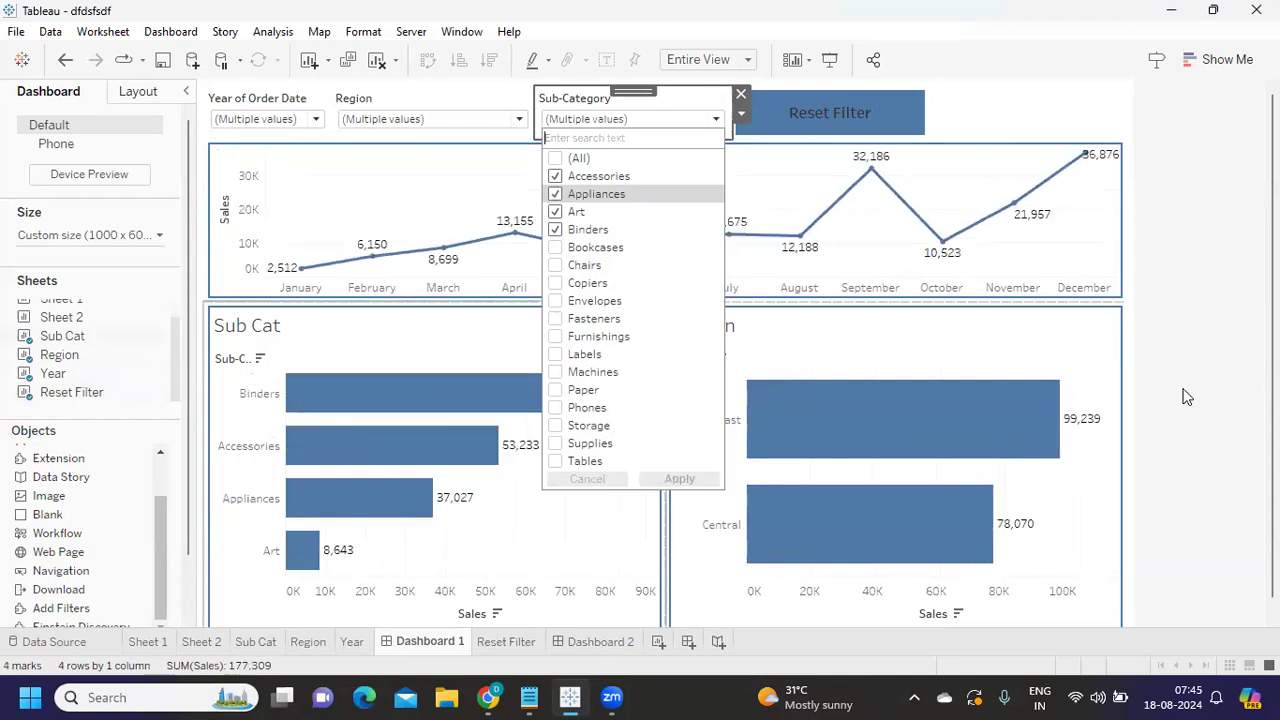
pyautogui.click(740, 440)
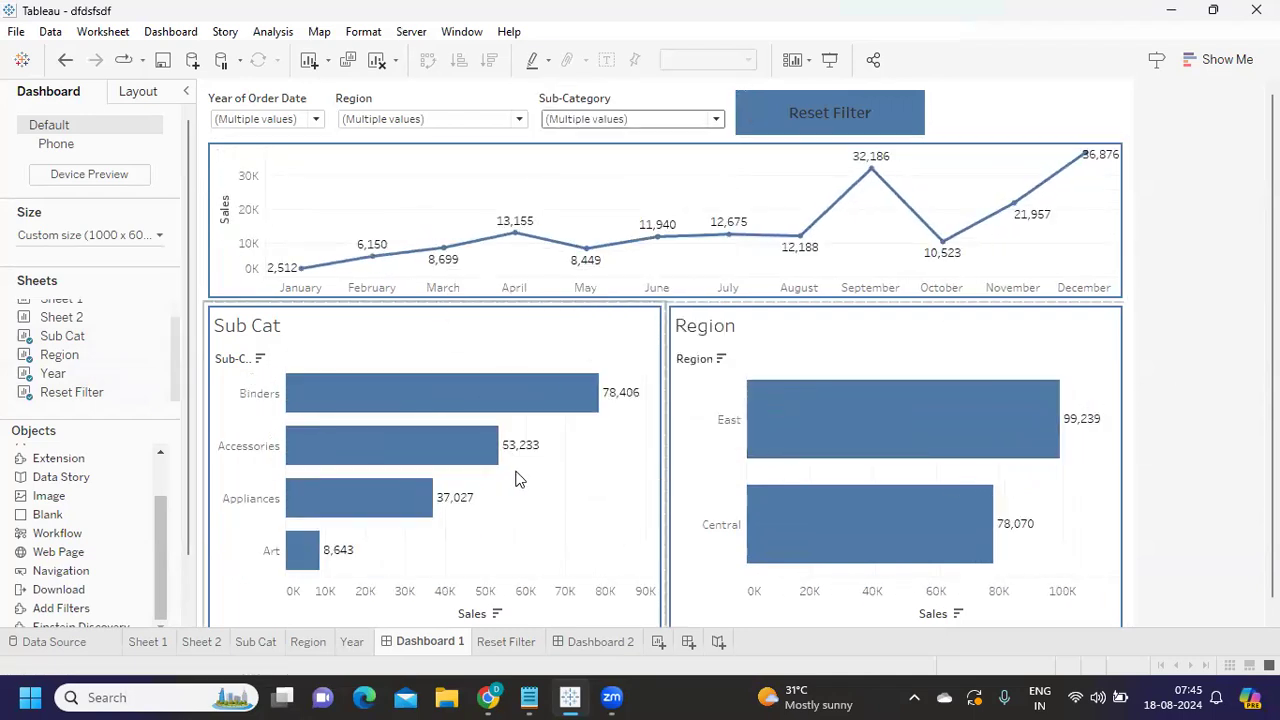
# Step: Test the Reset Filter button by clearing the Year, Region and Sub-Category filters with it
pyautogui.click(810, 120)
pyautogui.click(810, 117)
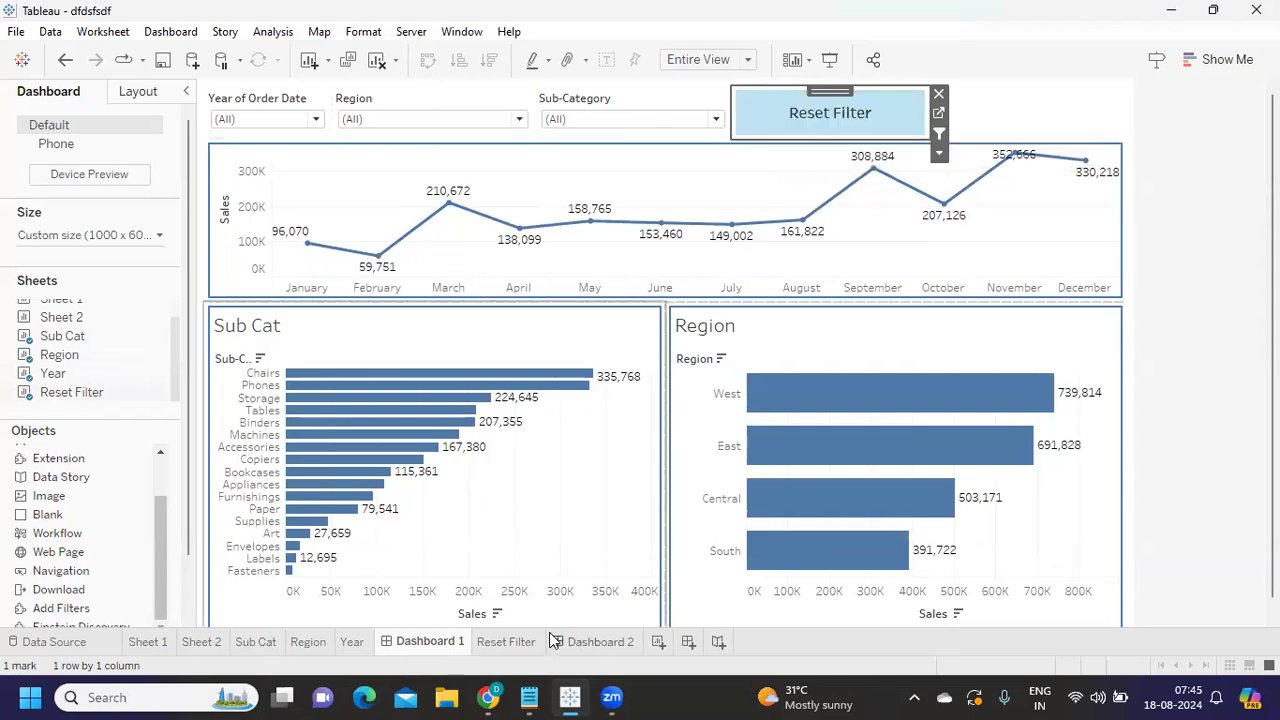
# Step: Switch to the Notepad question list and highlight question 3 about improving dashboard performance without reducing the dataset size
pyautogui.moveTo(529, 697)
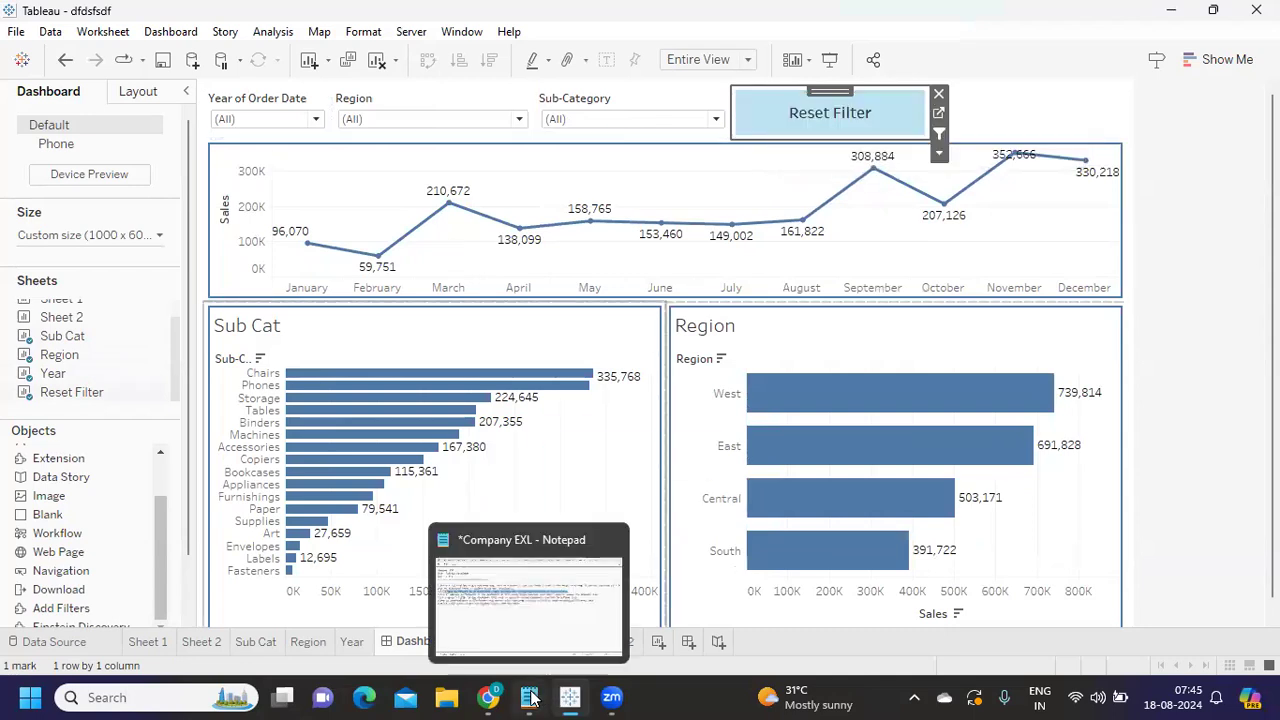
pyautogui.click(529, 633)
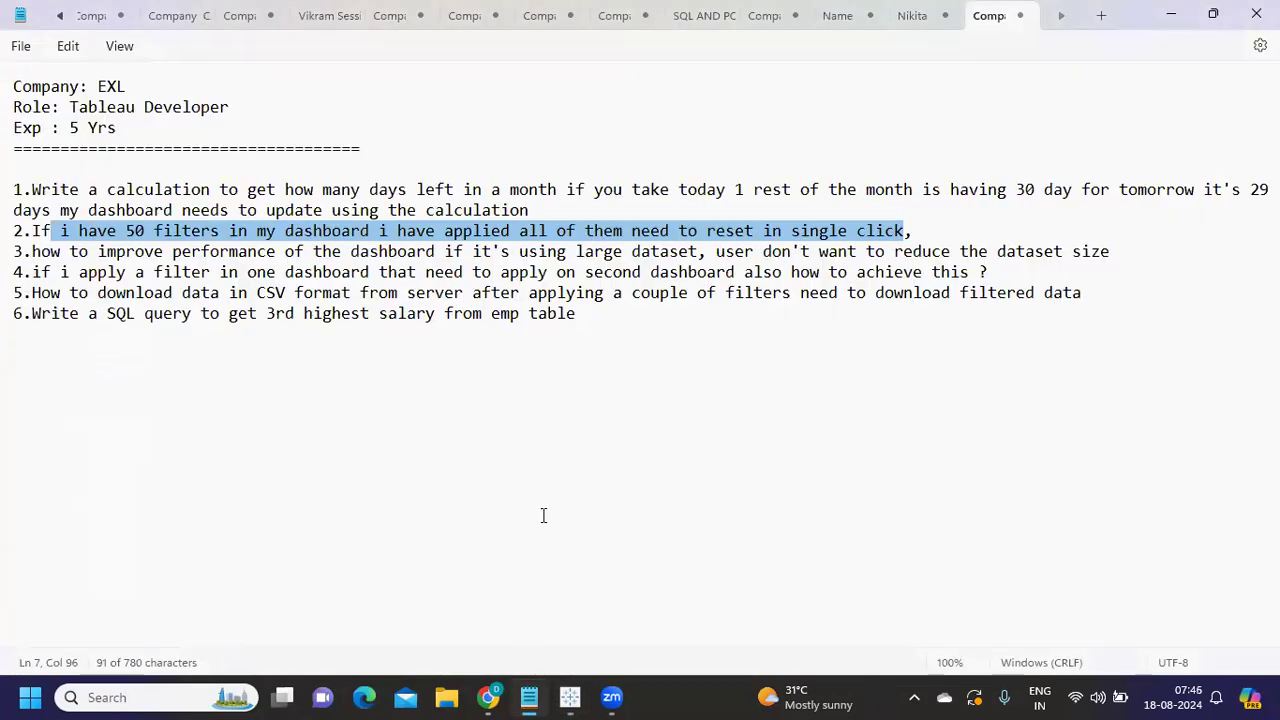
pyautogui.click(529, 455)
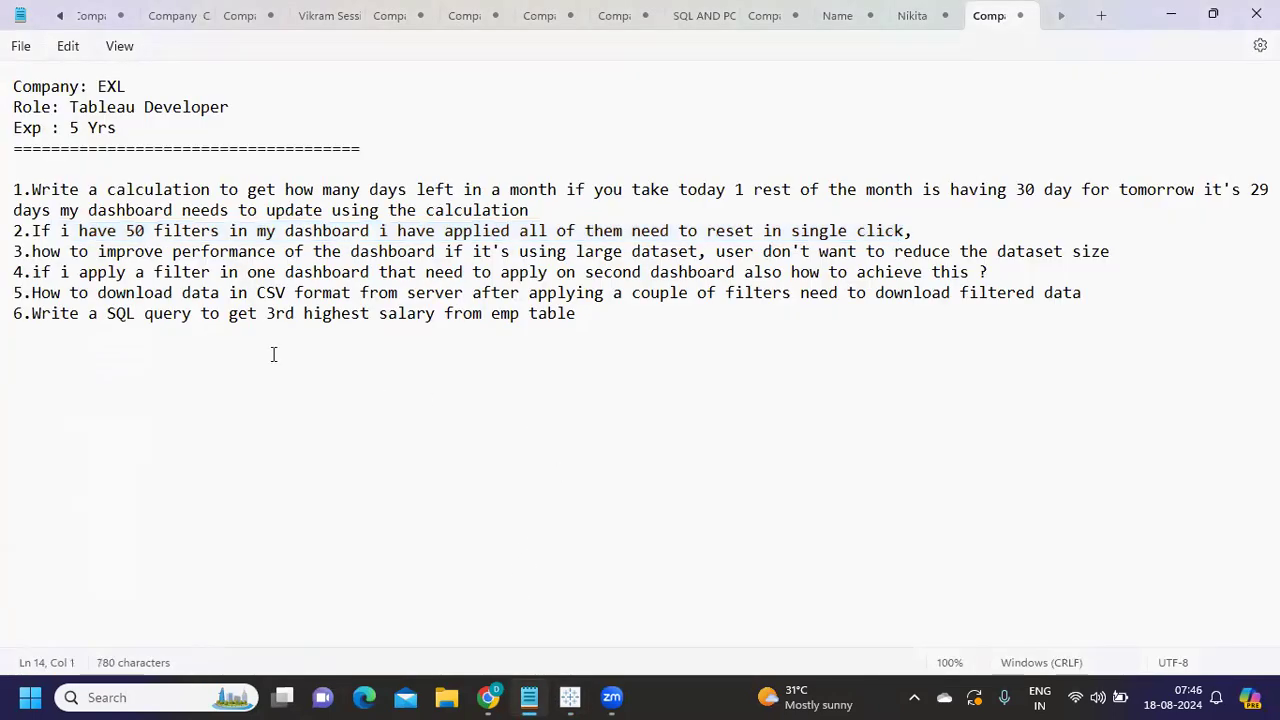
pyautogui.moveTo(127, 253); pyautogui.dragTo(937, 257)
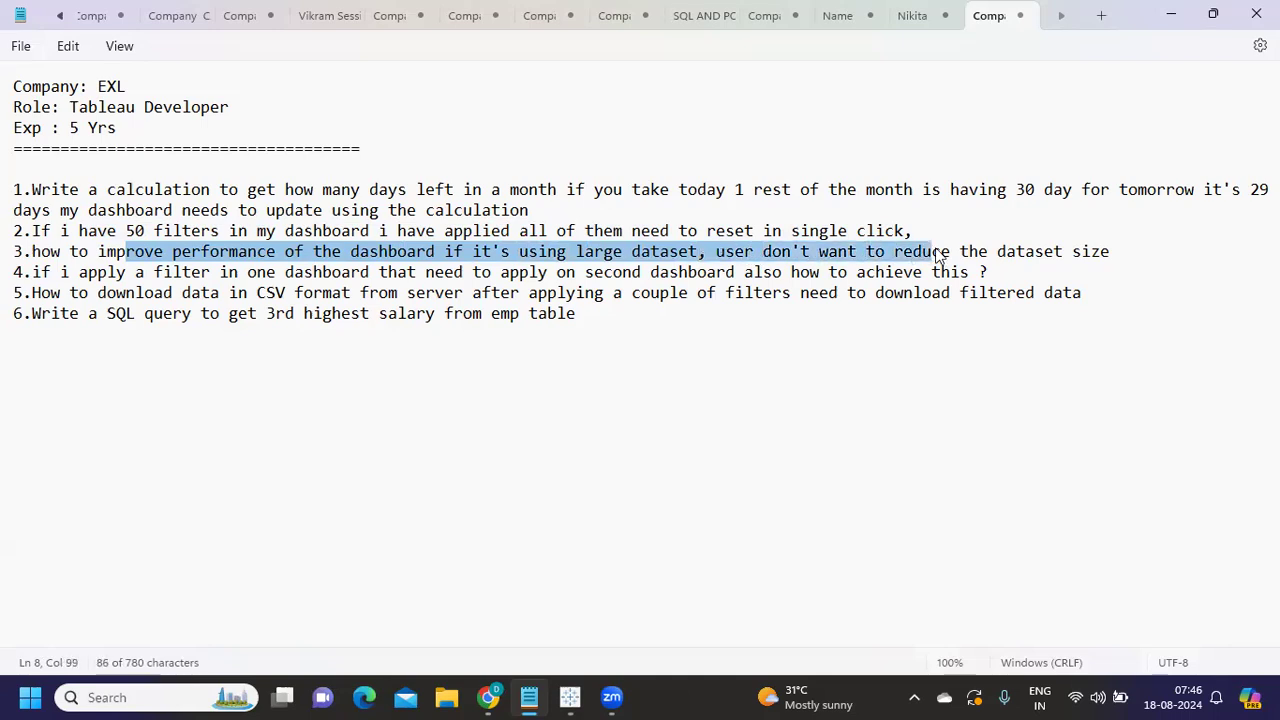
pyautogui.click(789, 253)
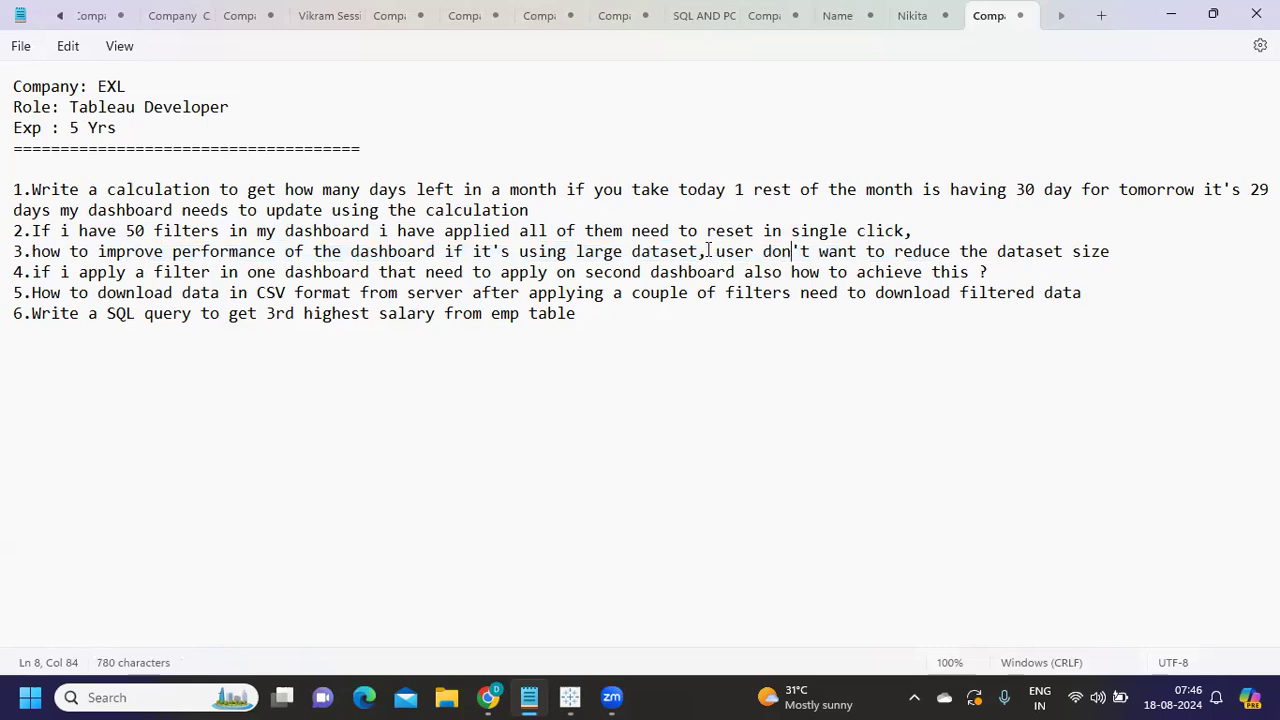
pyautogui.moveTo(708, 251); pyautogui.dragTo(1187, 258)
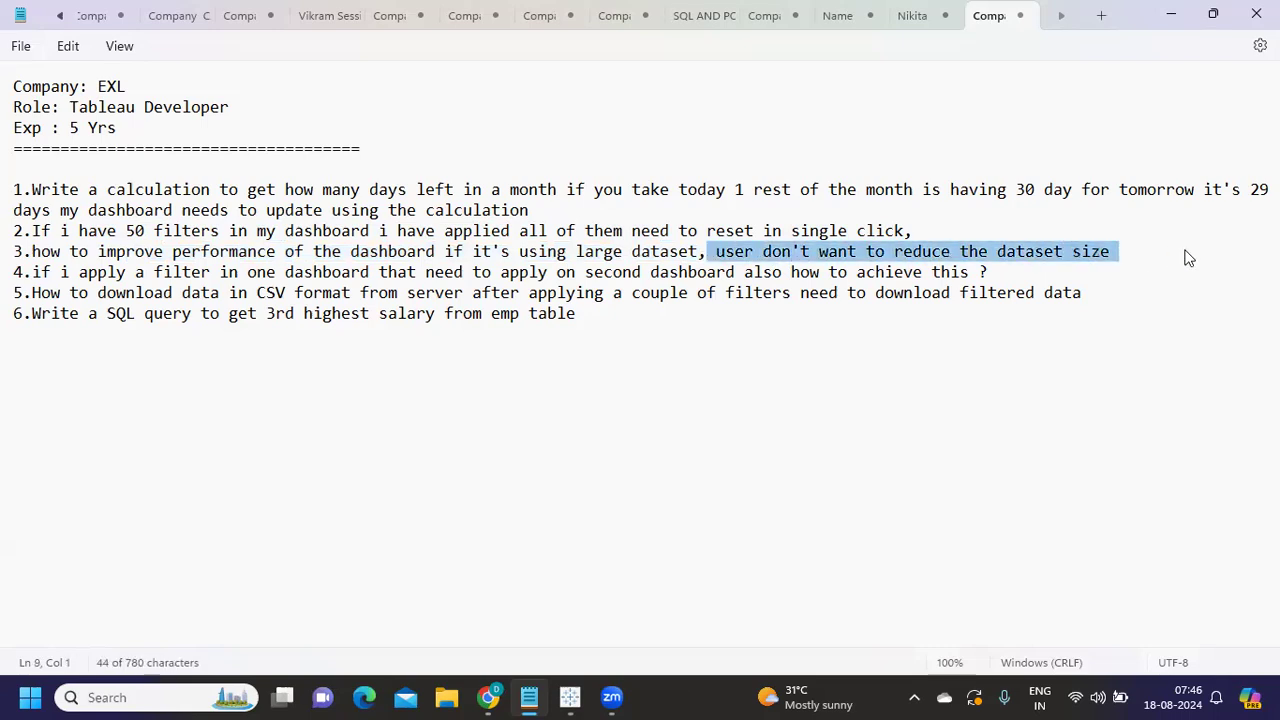
# Step: Return to Tableau, open Sheet 2 and clear the field search so all data fields are listed
pyautogui.moveTo(561, 700)
pyautogui.click(560, 632)
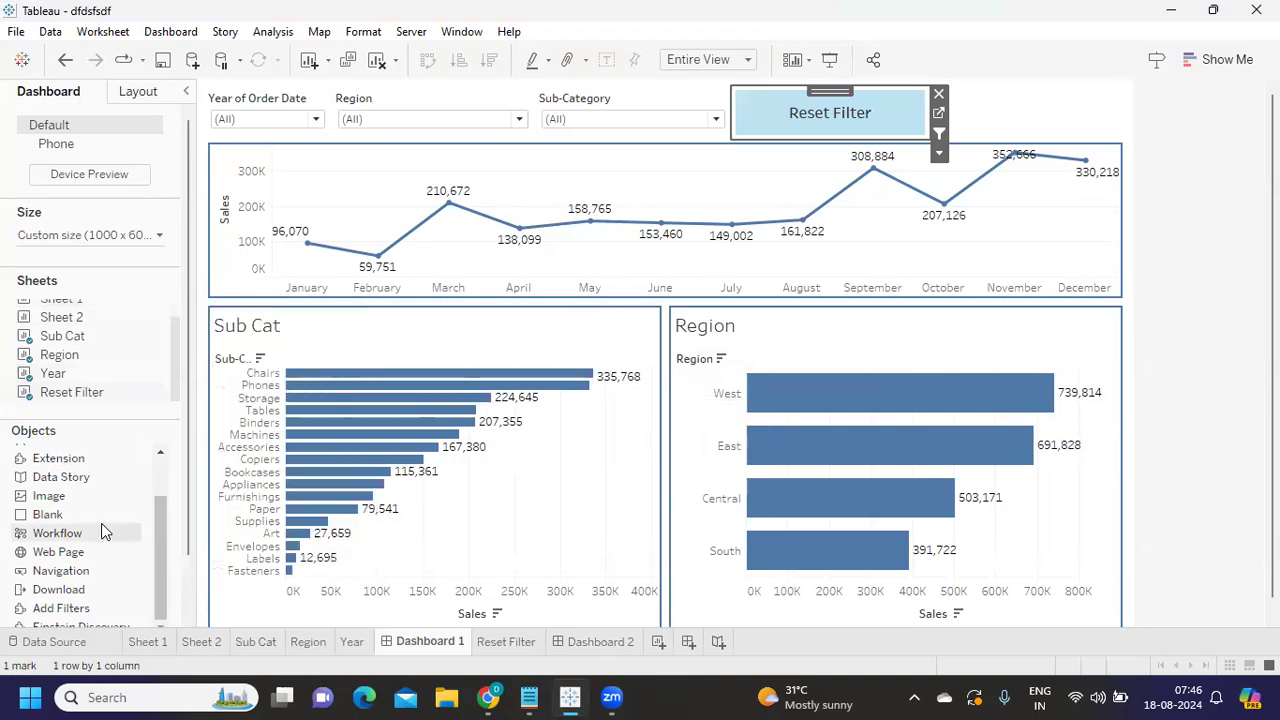
pyautogui.moveTo(66, 392)
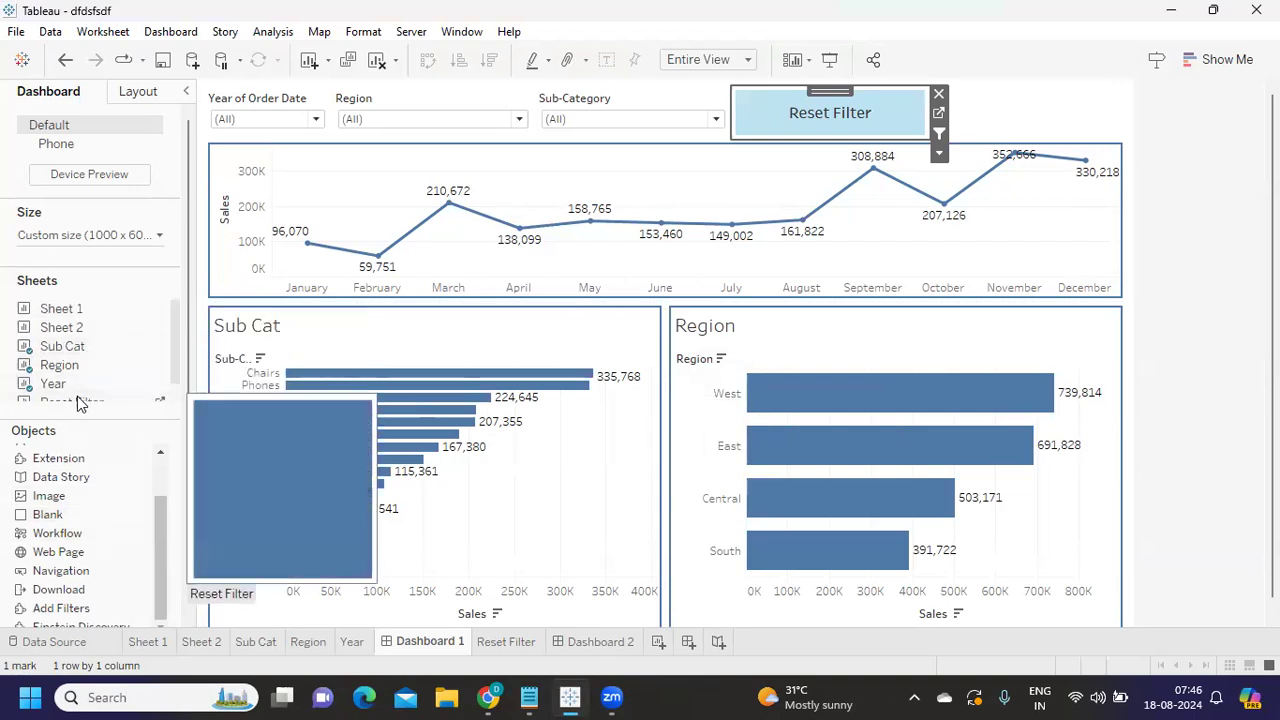
pyautogui.scroll(1, 80, 392)
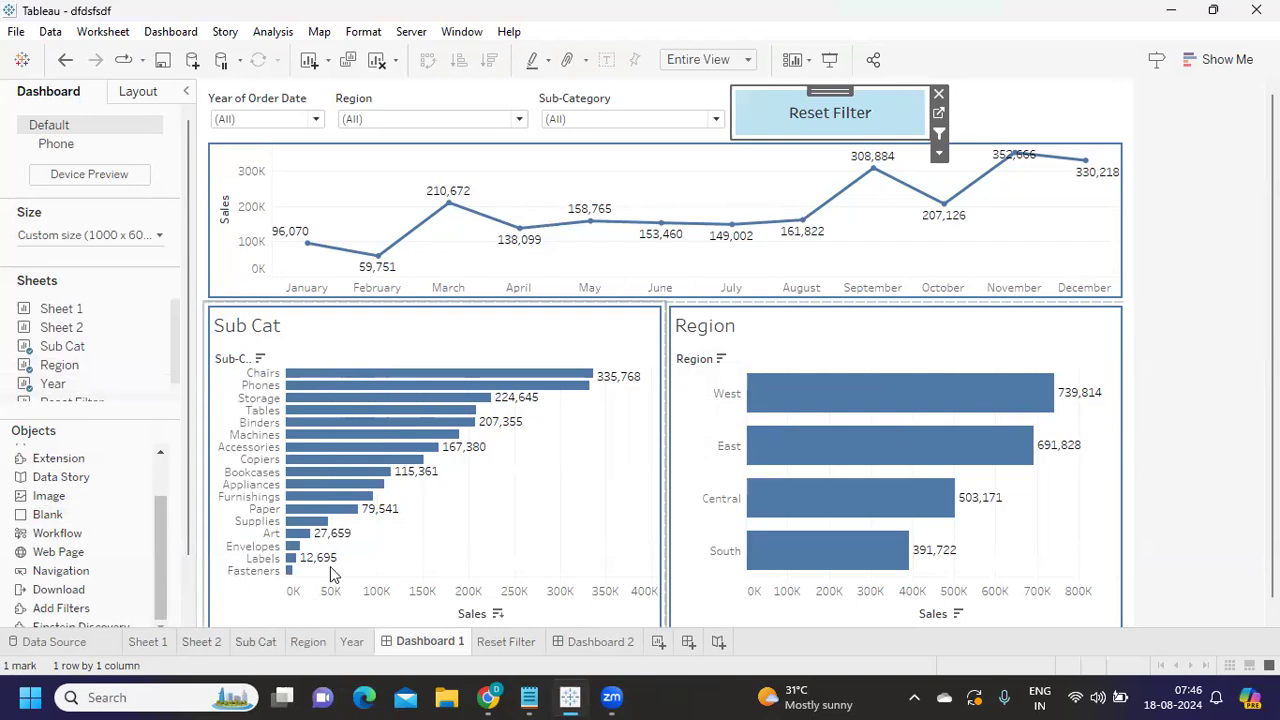
pyautogui.click(155, 645)
pyautogui.click(200, 646)
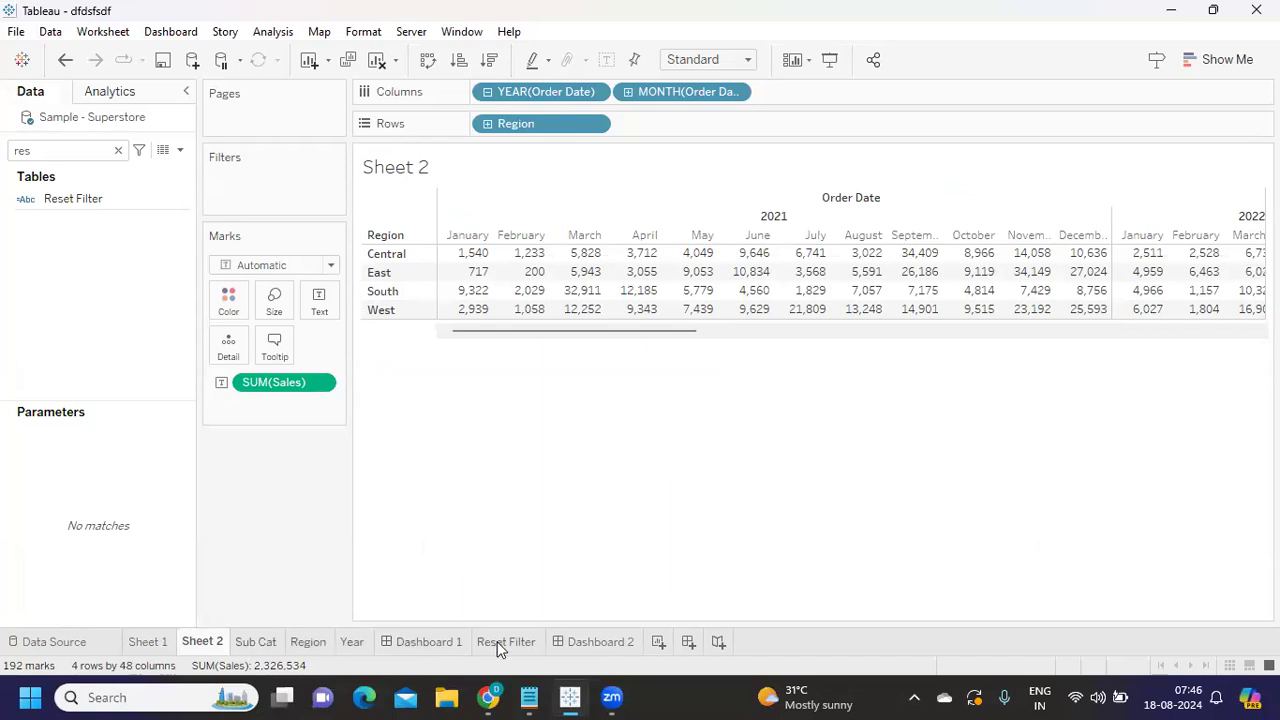
pyautogui.moveTo(592, 650)
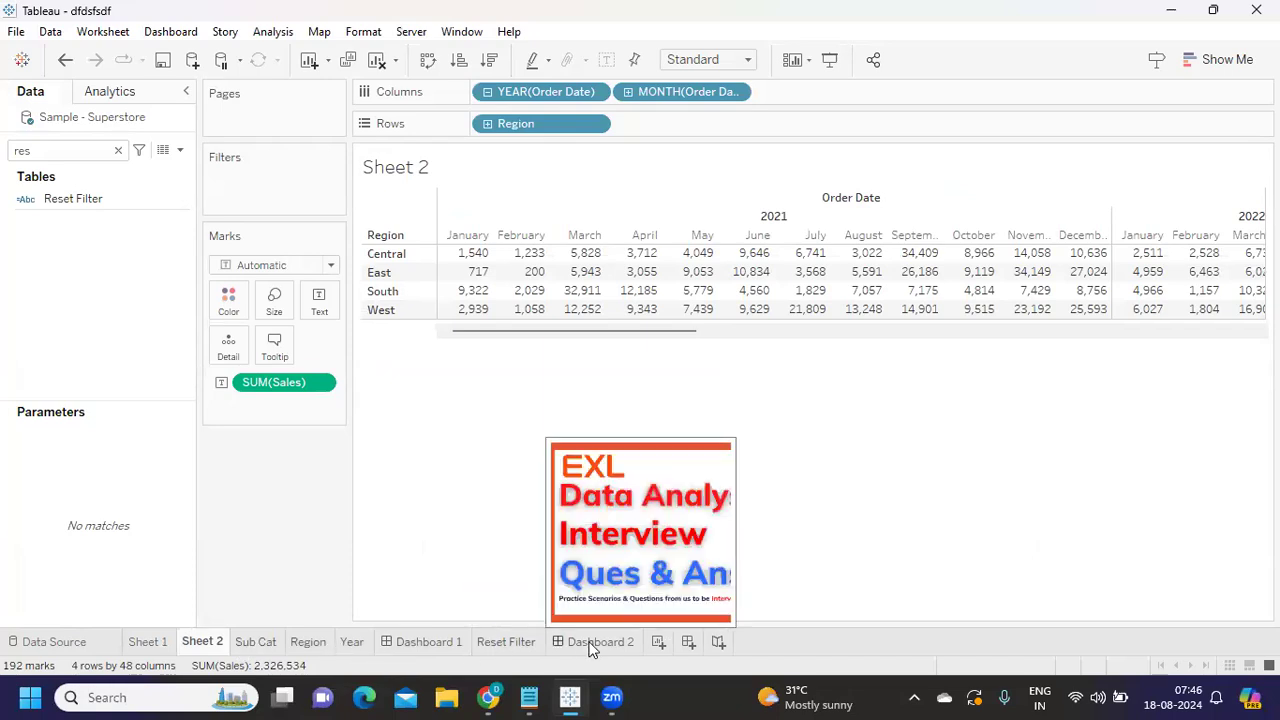
pyautogui.click(118, 150)
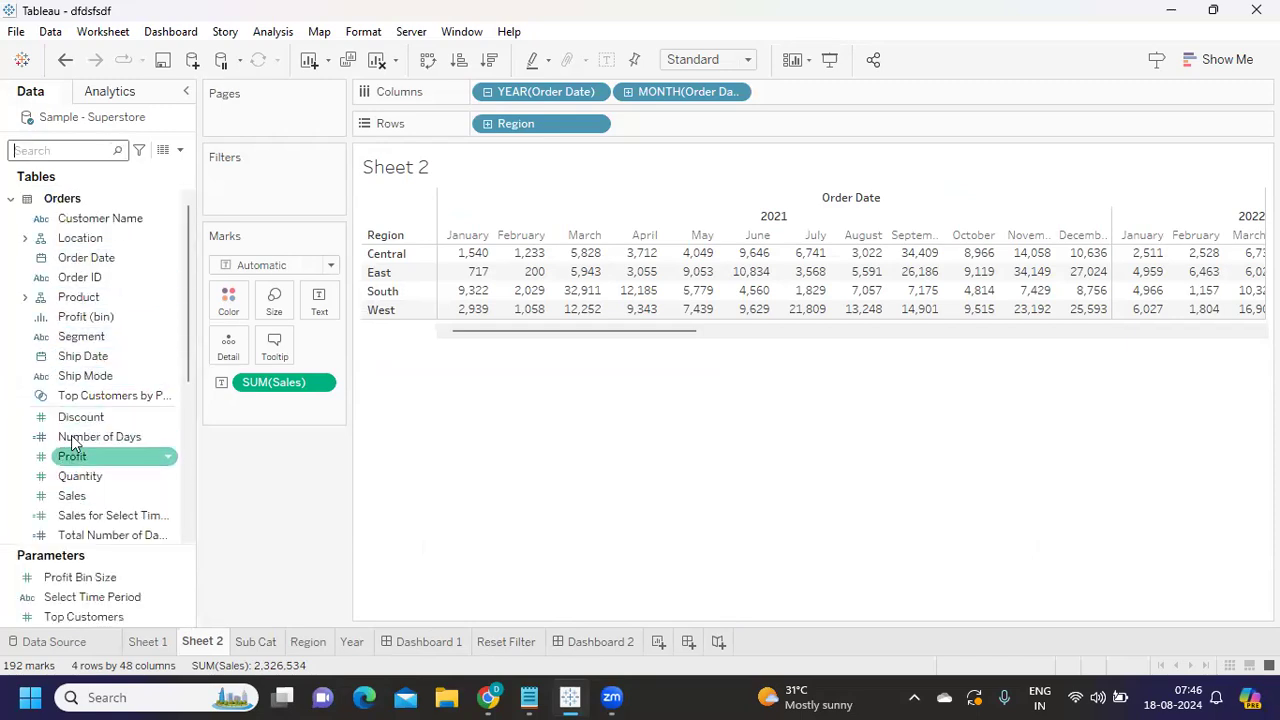
pyautogui.click(111, 442)
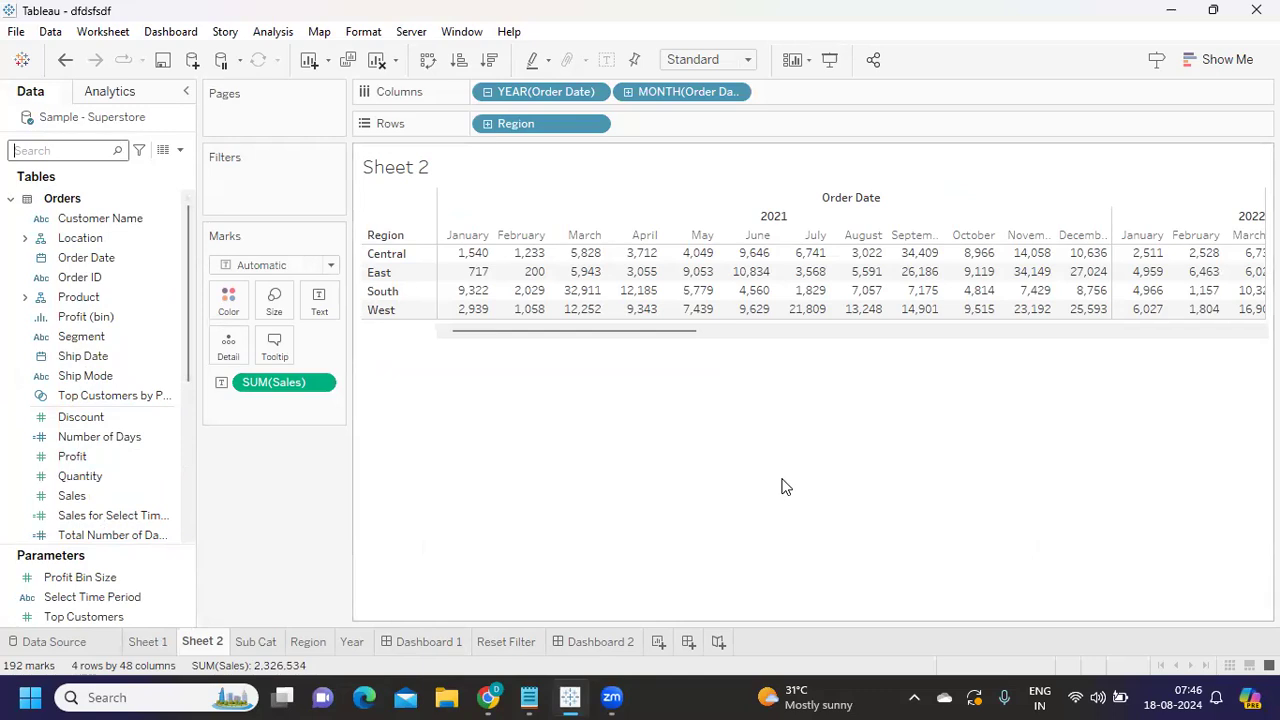
pyautogui.hotkey('ctrl', 'f')
# Step: Switch to the Notepad question list and highlight question 5 about downloading filtered data in CSV format
pyautogui.moveTo(529, 697)
pyautogui.click(510, 585)
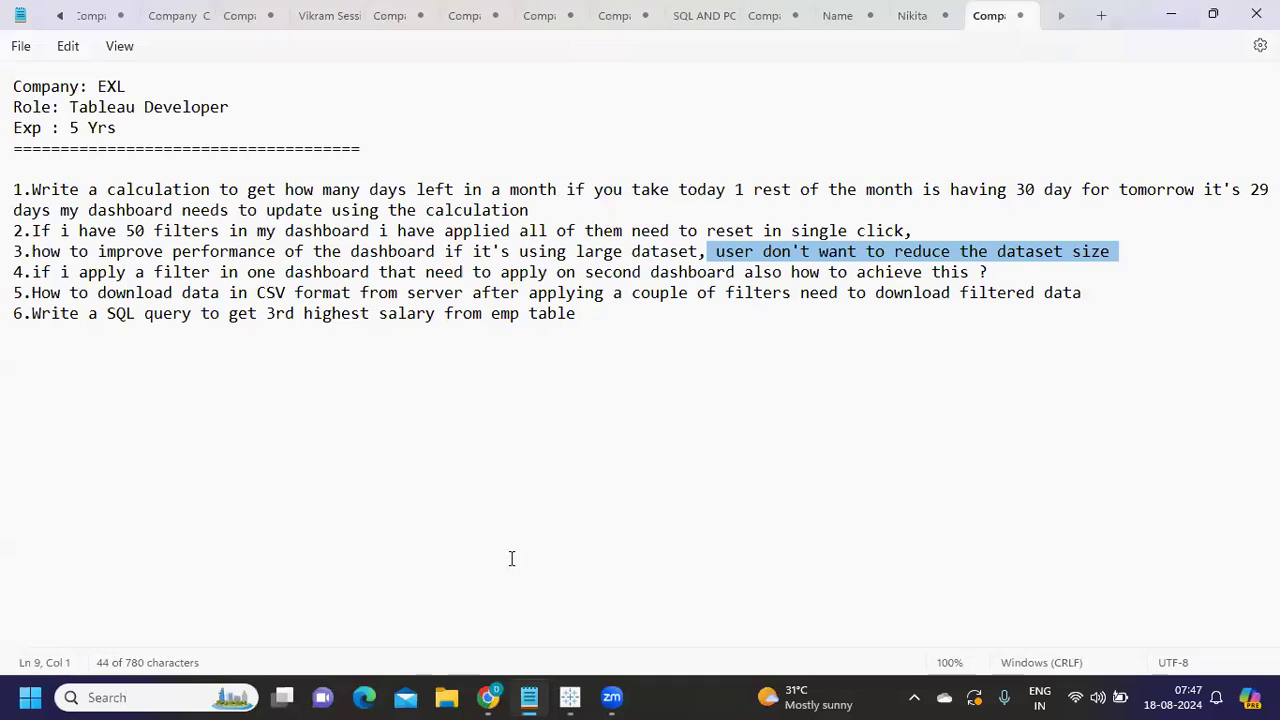
pyautogui.moveTo(62, 293); pyautogui.dragTo(312, 293)
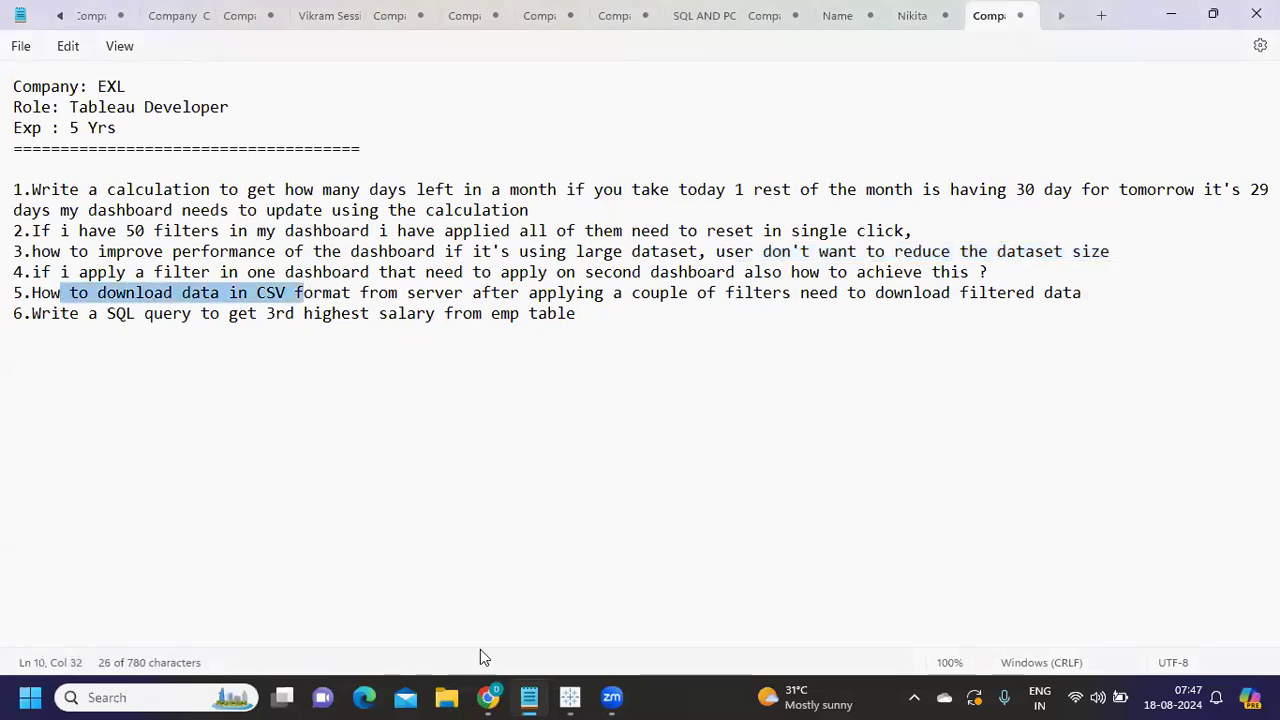
# Step: Return to Dashboard 1 in Tableau and place a Download object beside the Reset Filter button
pyautogui.moveTo(570, 697)
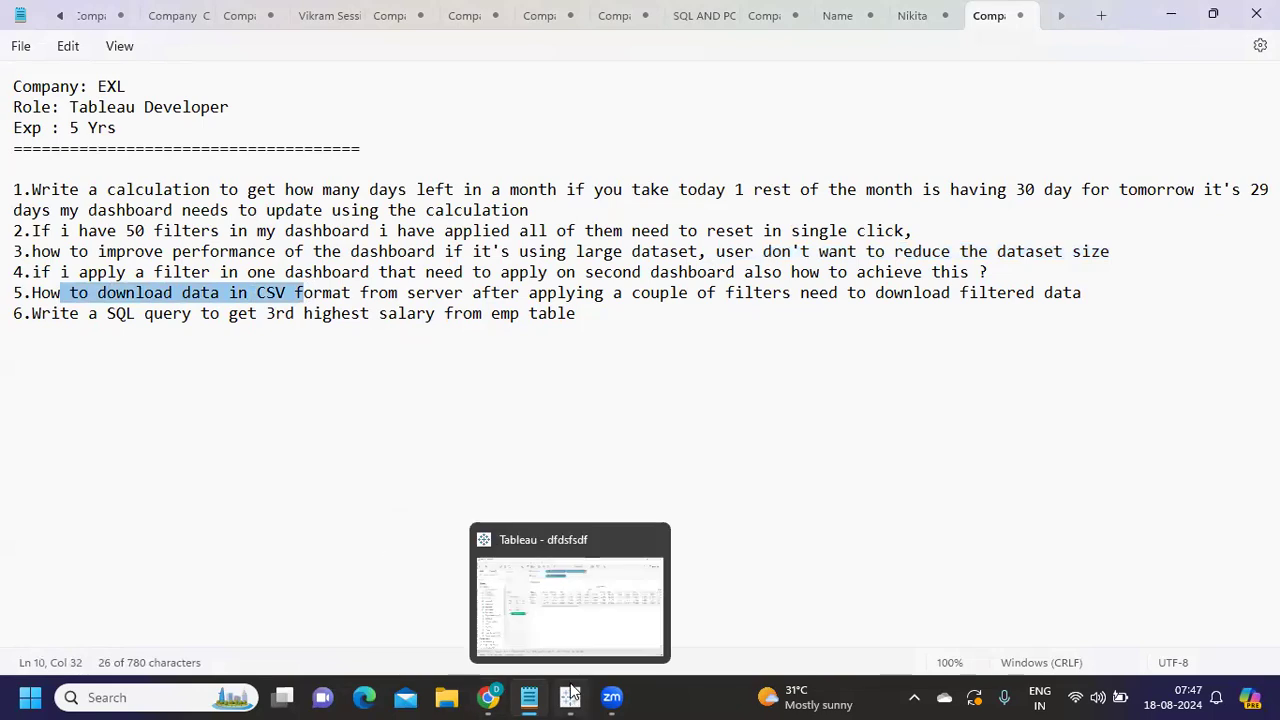
pyautogui.click(573, 634)
pyautogui.scroll(-2, 139, 490)
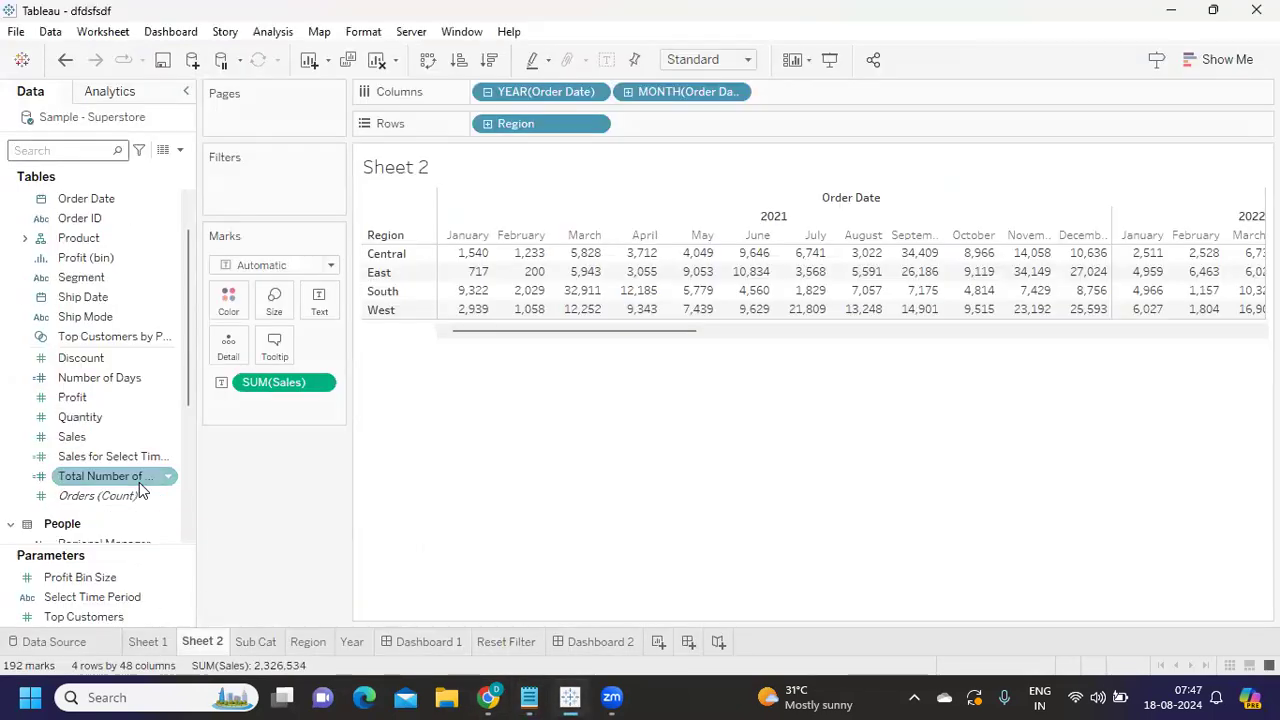
pyautogui.scroll(-1, 139, 482)
pyautogui.click(418, 641)
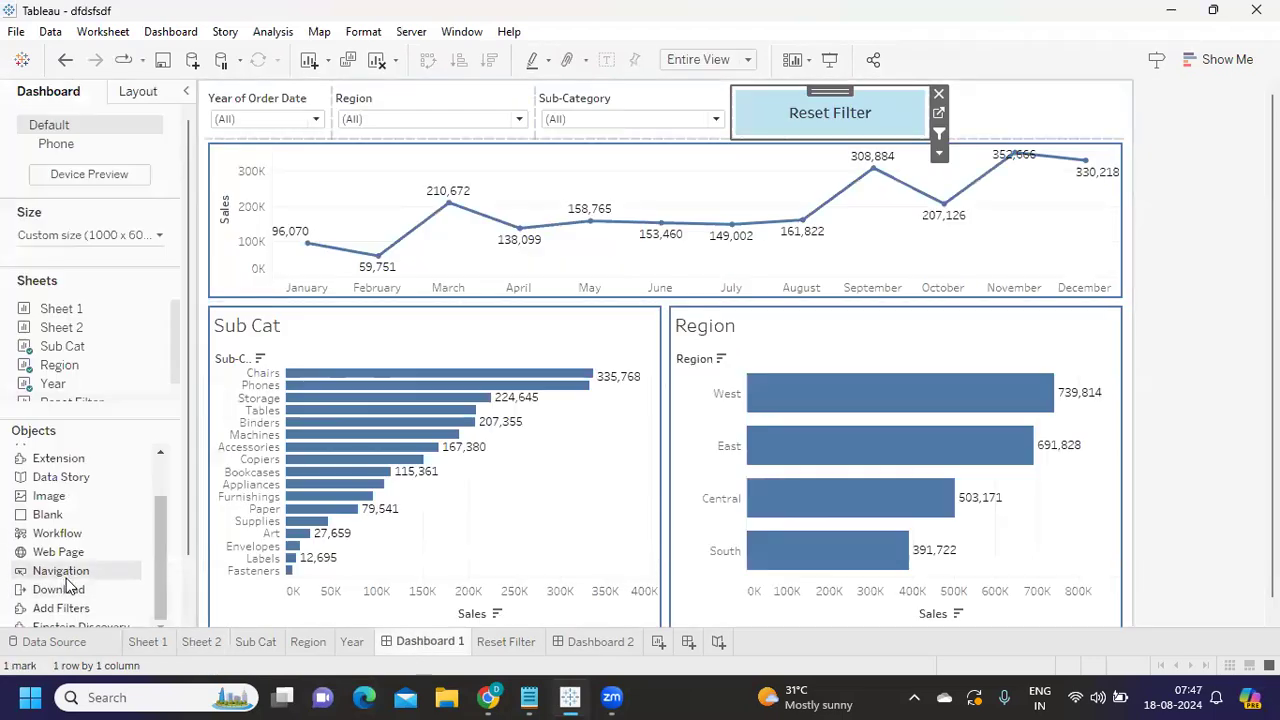
pyautogui.moveTo(62, 572); pyautogui.dragTo(950, 115)
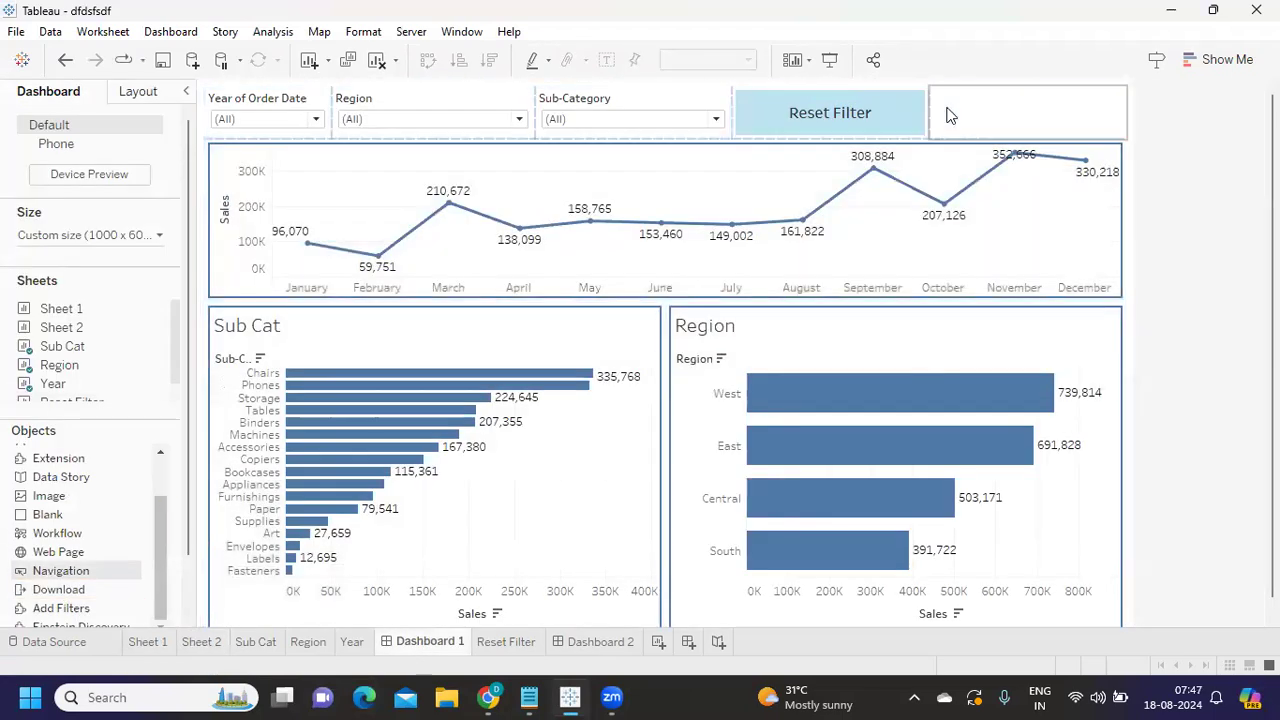
# Step: Edit the Download button beside Reset Filter so it exports to Crosstab, and apply the change
pyautogui.click(1037, 114)
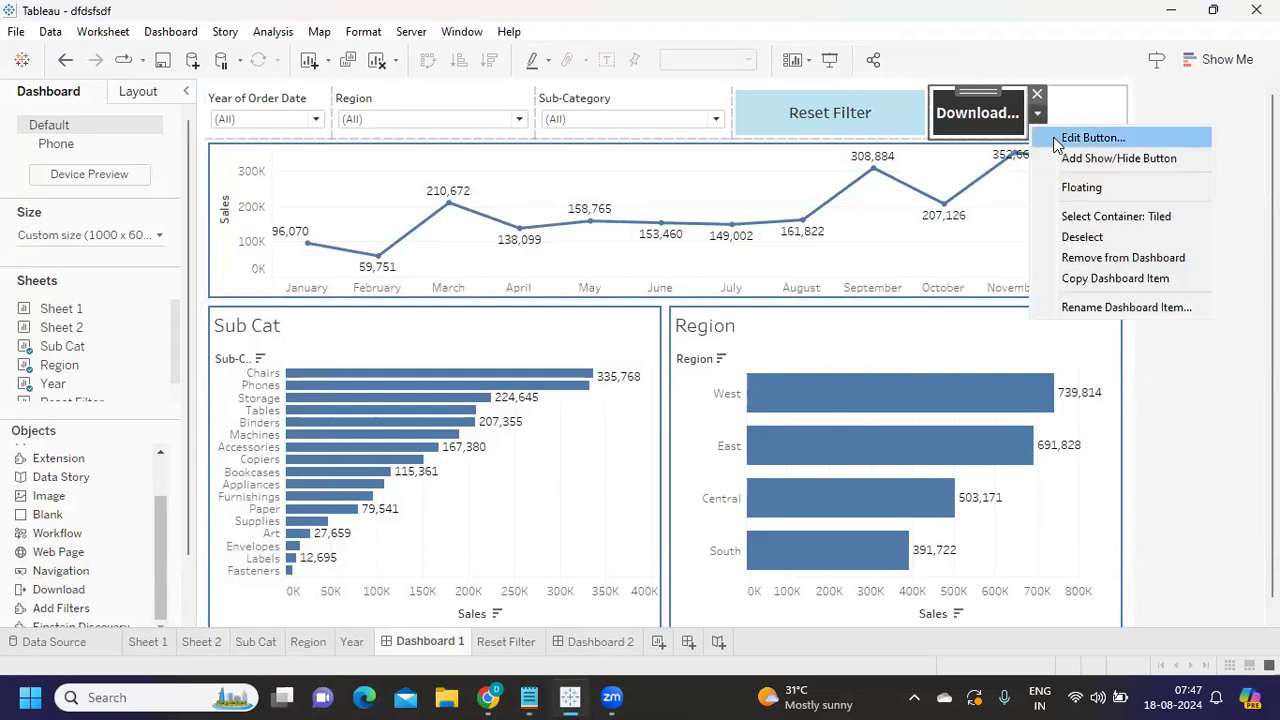
pyautogui.click(1061, 140)
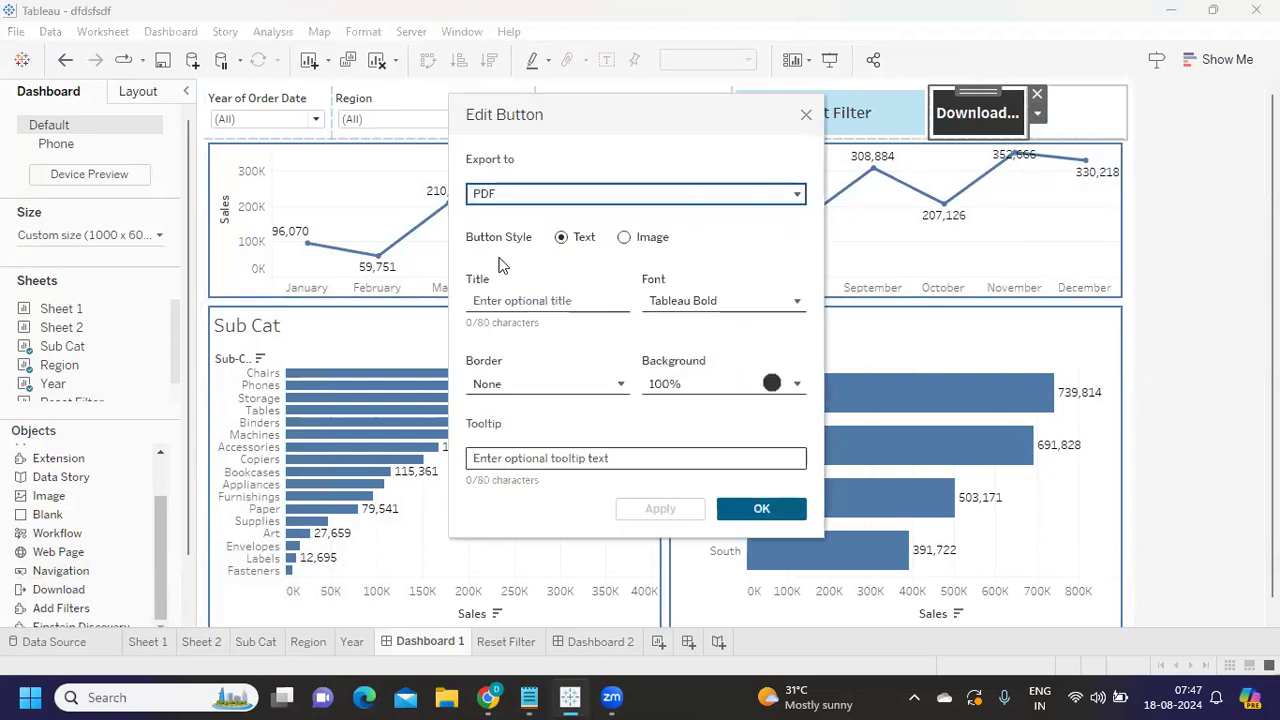
pyautogui.click(506, 197)
pyautogui.click(512, 246)
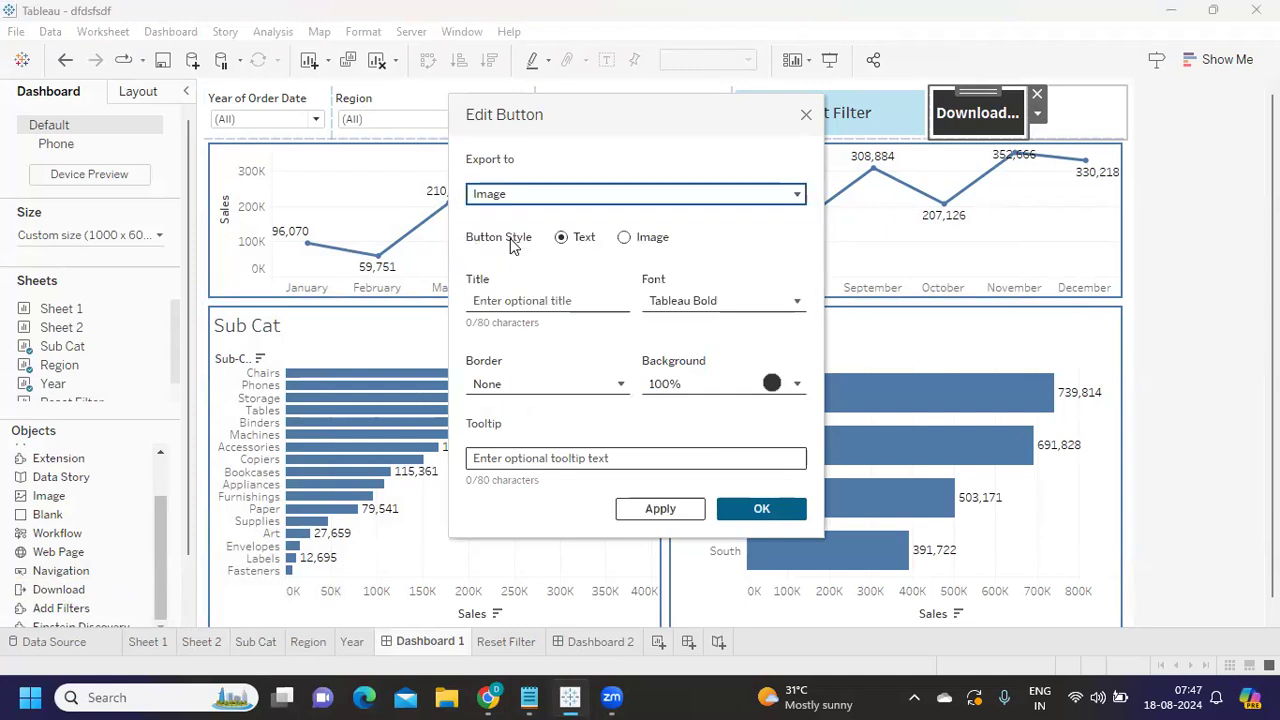
pyautogui.click(636, 200)
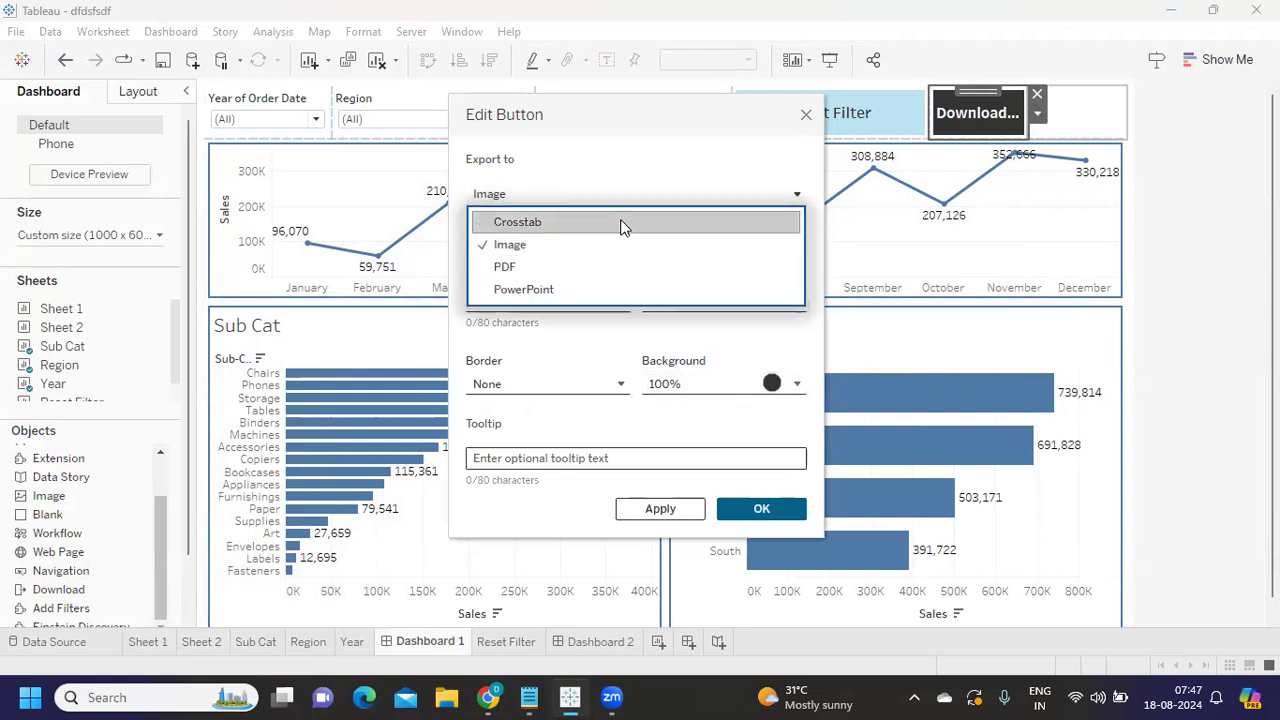
pyautogui.click(621, 224)
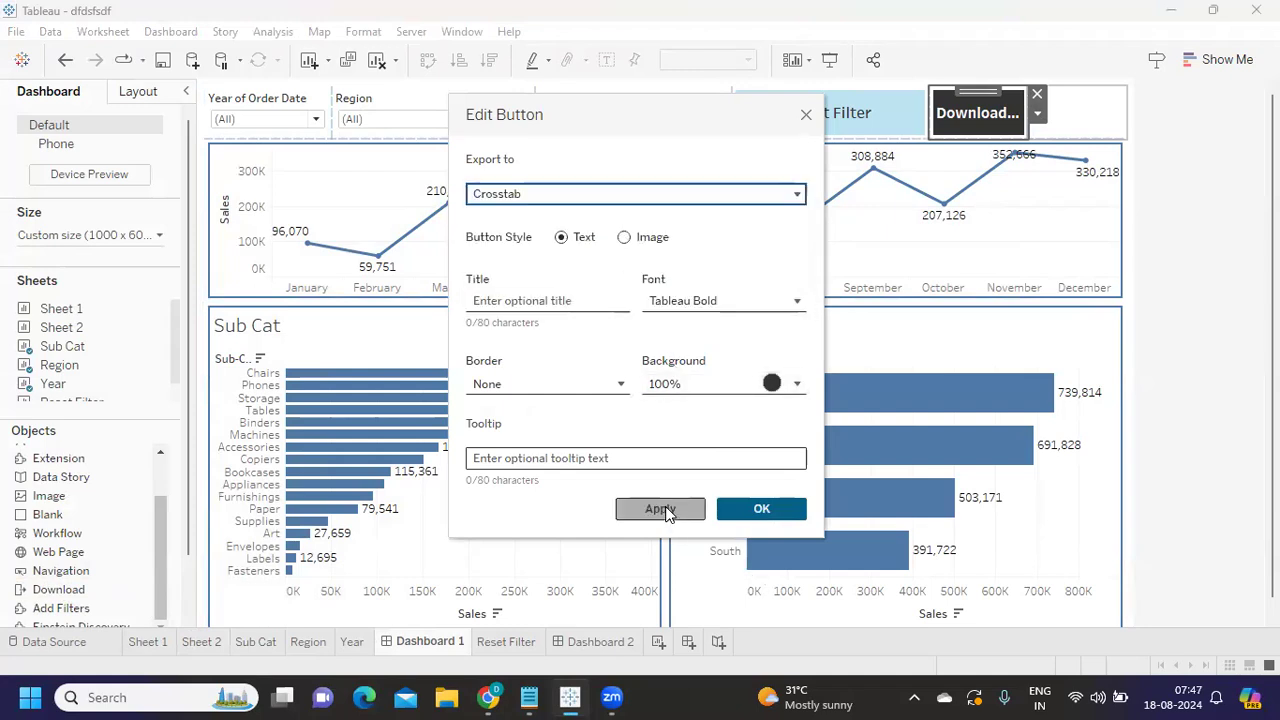
pyautogui.click(662, 510)
pyautogui.click(762, 510)
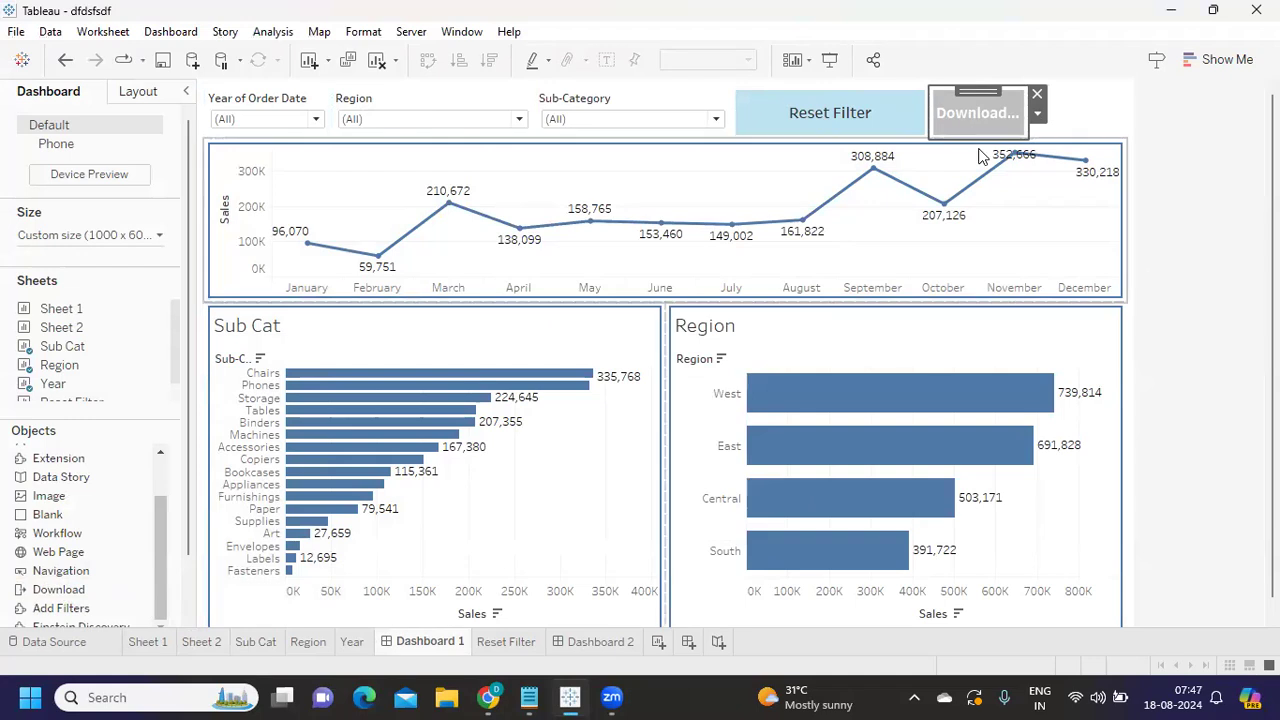
# Step: Reopen the Download button's settings to check them, accept them as they are, and widen the button slightly
pyautogui.click(1039, 115)
pyautogui.click(1092, 138)
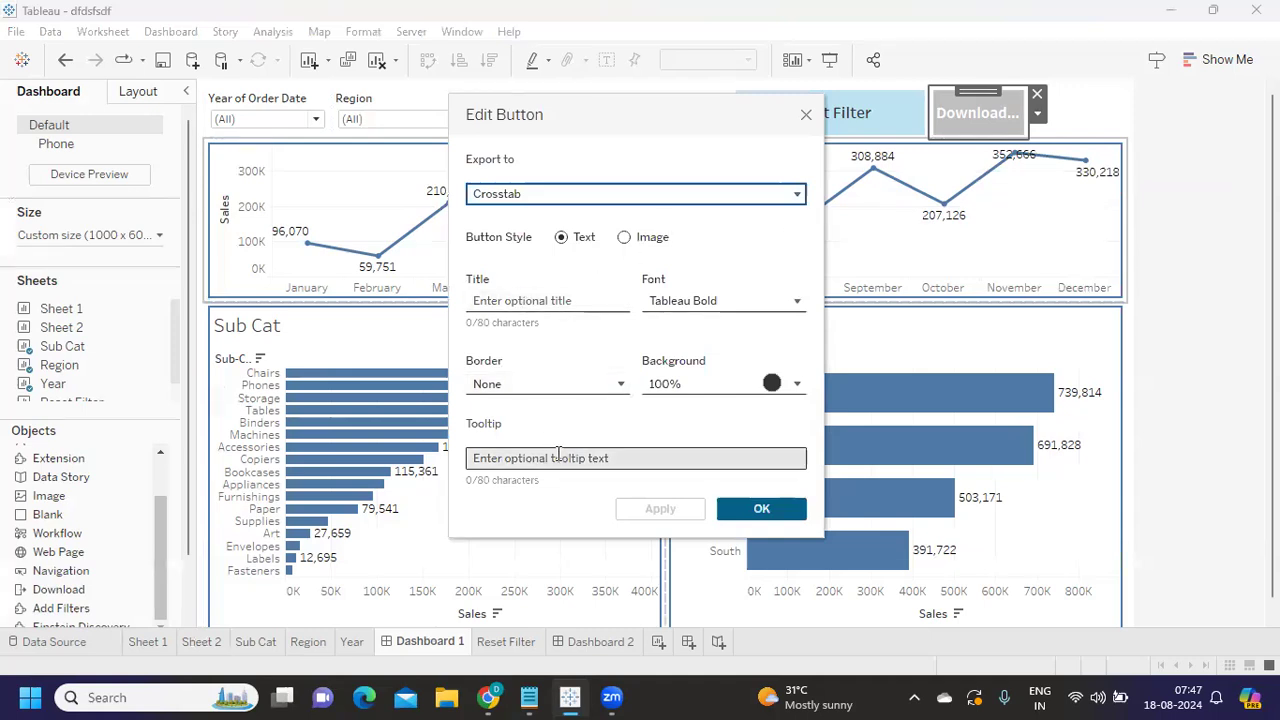
pyautogui.click(762, 510)
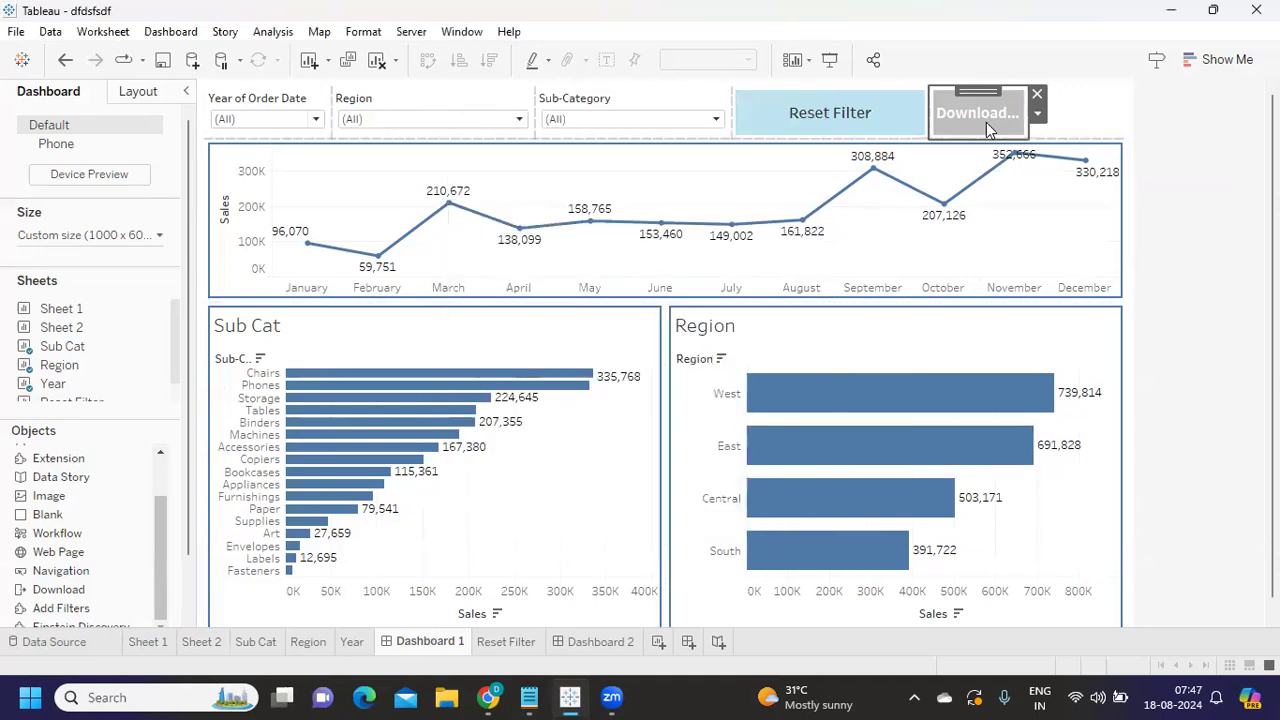
pyautogui.moveTo(1030, 116); pyautogui.dragTo(1048, 116)
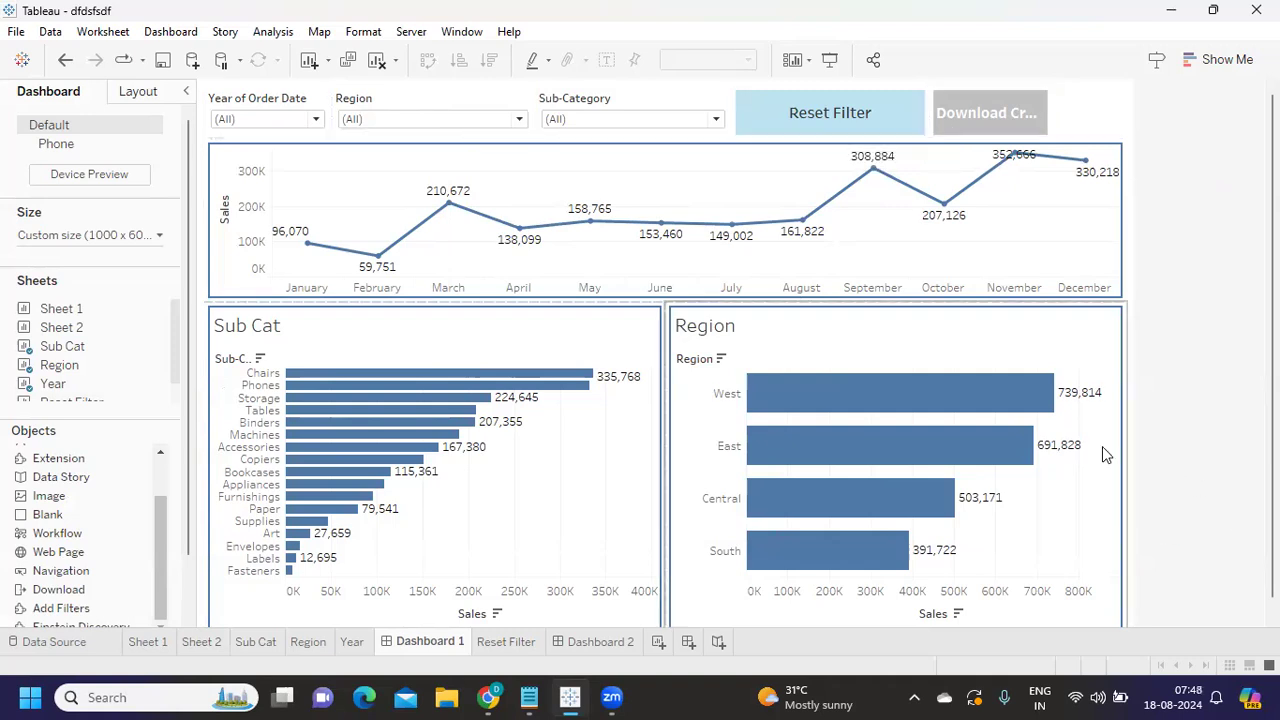
# Step: Switch to the Notepad question list and add blank lines below question 6
pyautogui.moveTo(532, 697)
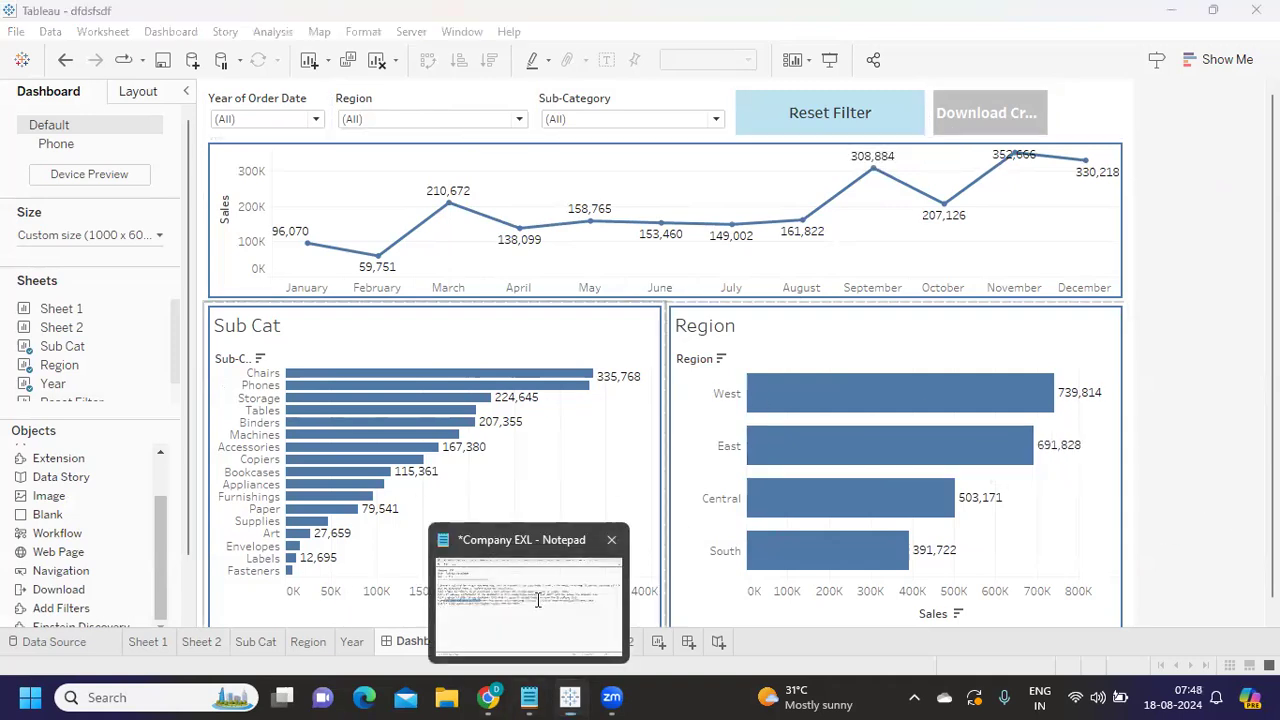
pyautogui.click(537, 591)
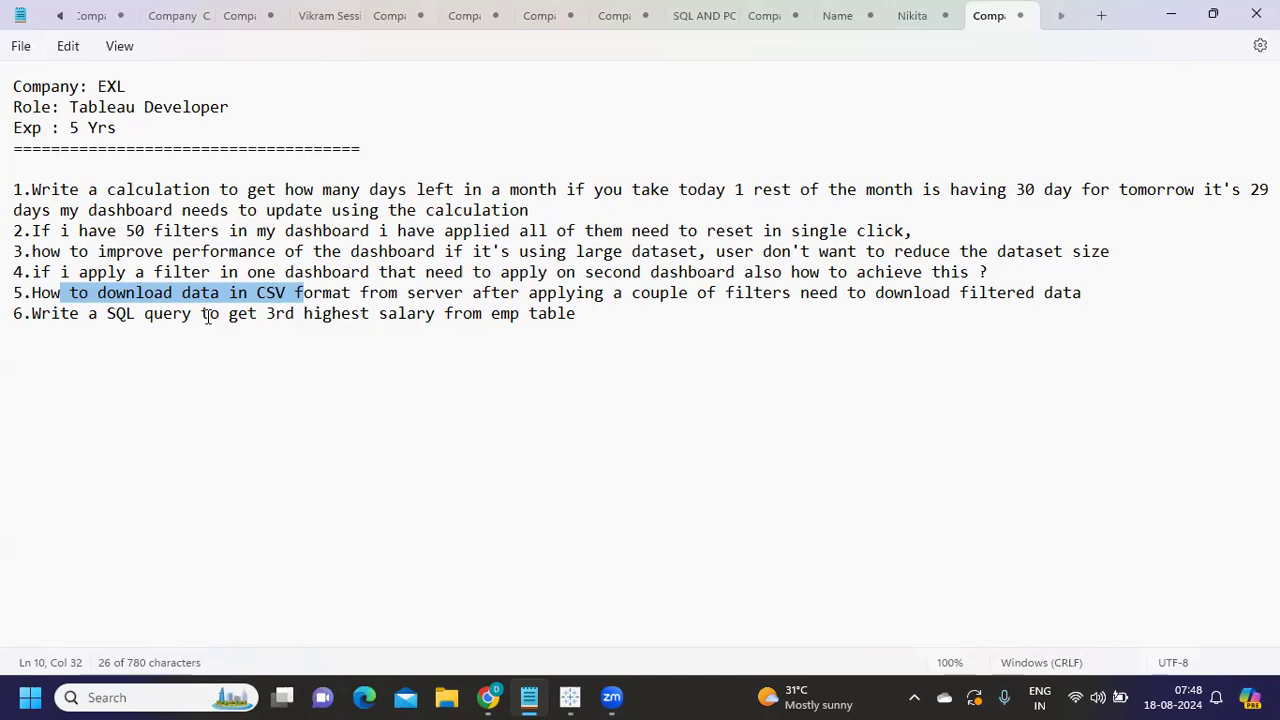
pyautogui.click(636, 315)
pyautogui.press('Return')
pyautogui.press('Return')
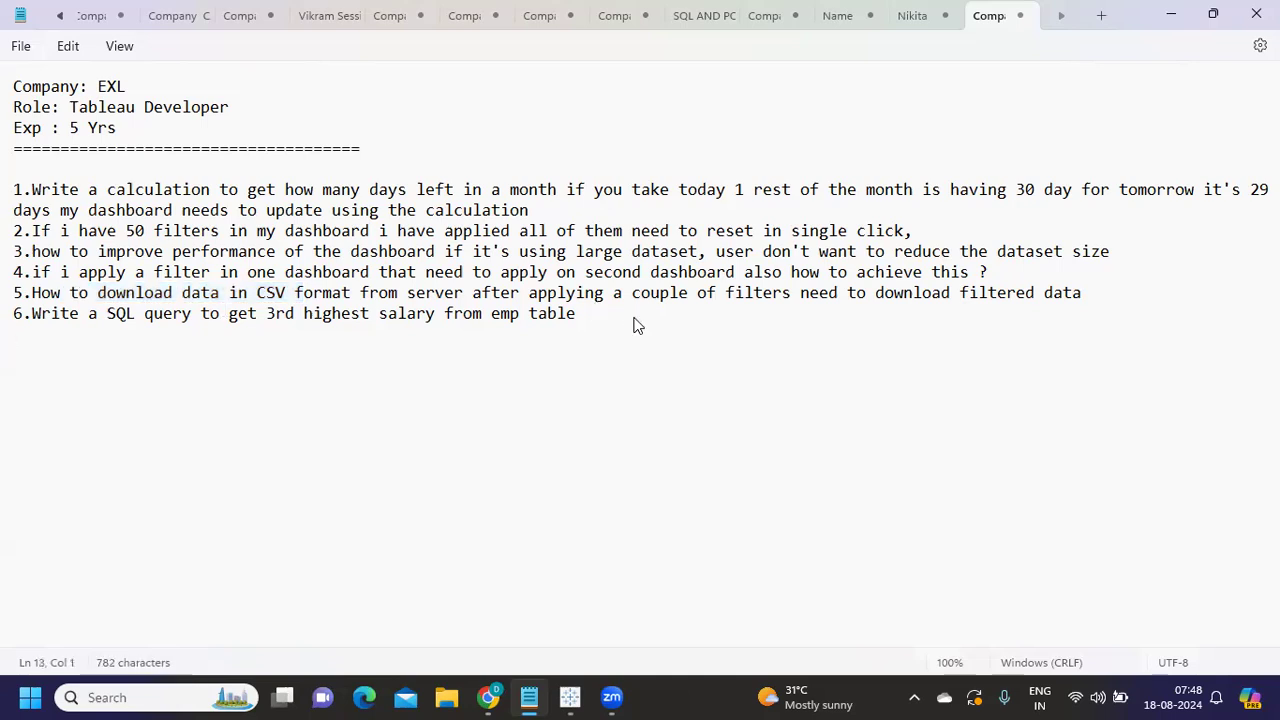
pyautogui.write('SELECT')
pyautogui.press('BackSpace')
pyautogui.press('BackSpace')
pyautogui.press('BackSpace')
pyautogui.press('BackSpace')
pyautogui.press('BackSpace')
pyautogui.press('BackSpace')
# Step: Below question 6, write the query SELECT ENAME,SAL, DENSE_RANK() OVER (ORDER BY SAL DESC) RANK_NUMBER FROM EMP on two lines
pyautogui.press('Return')
pyautogui.press('Return')
pyautogui.write('SELECT ENASAL')
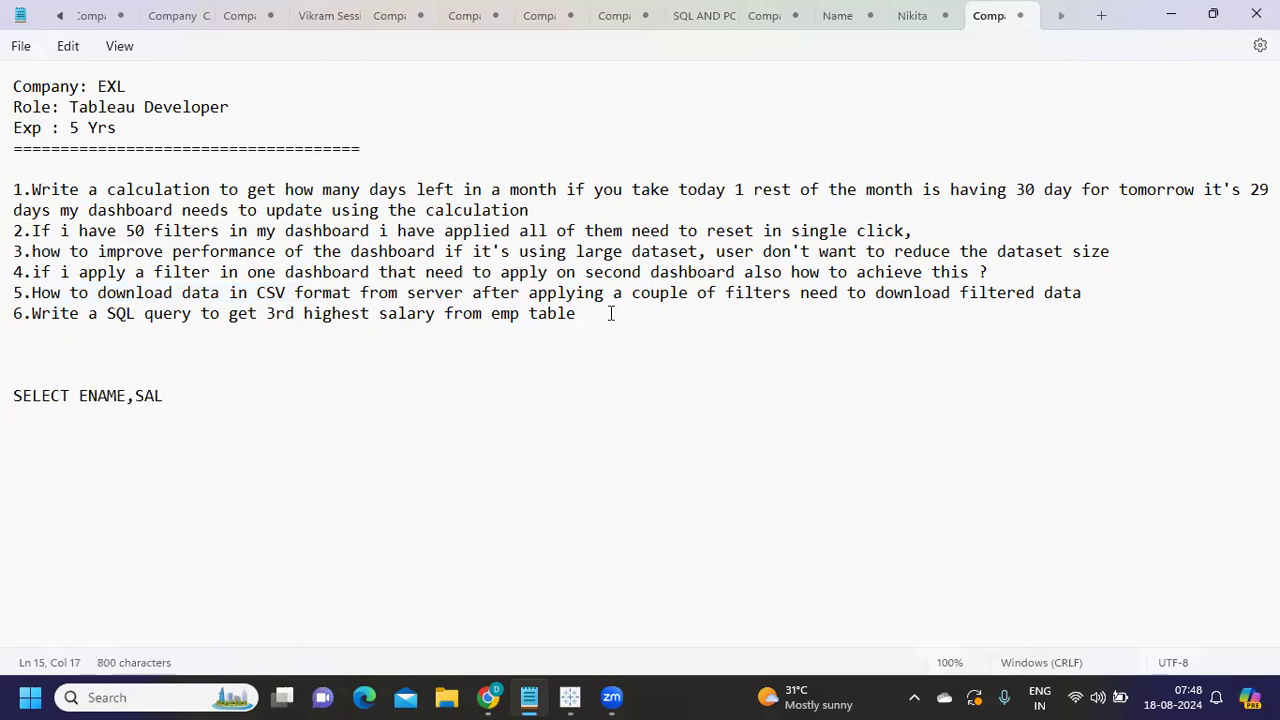
pyautogui.write(', DENSE_')
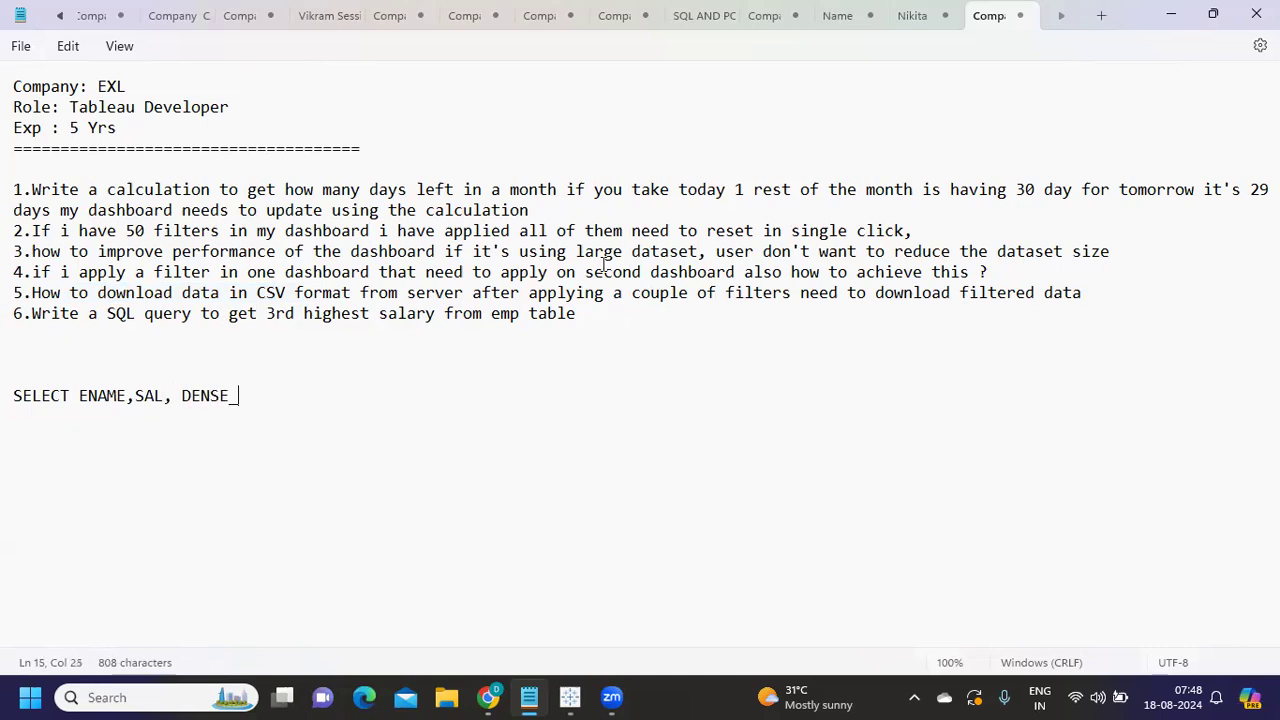
pyautogui.write('RANK')
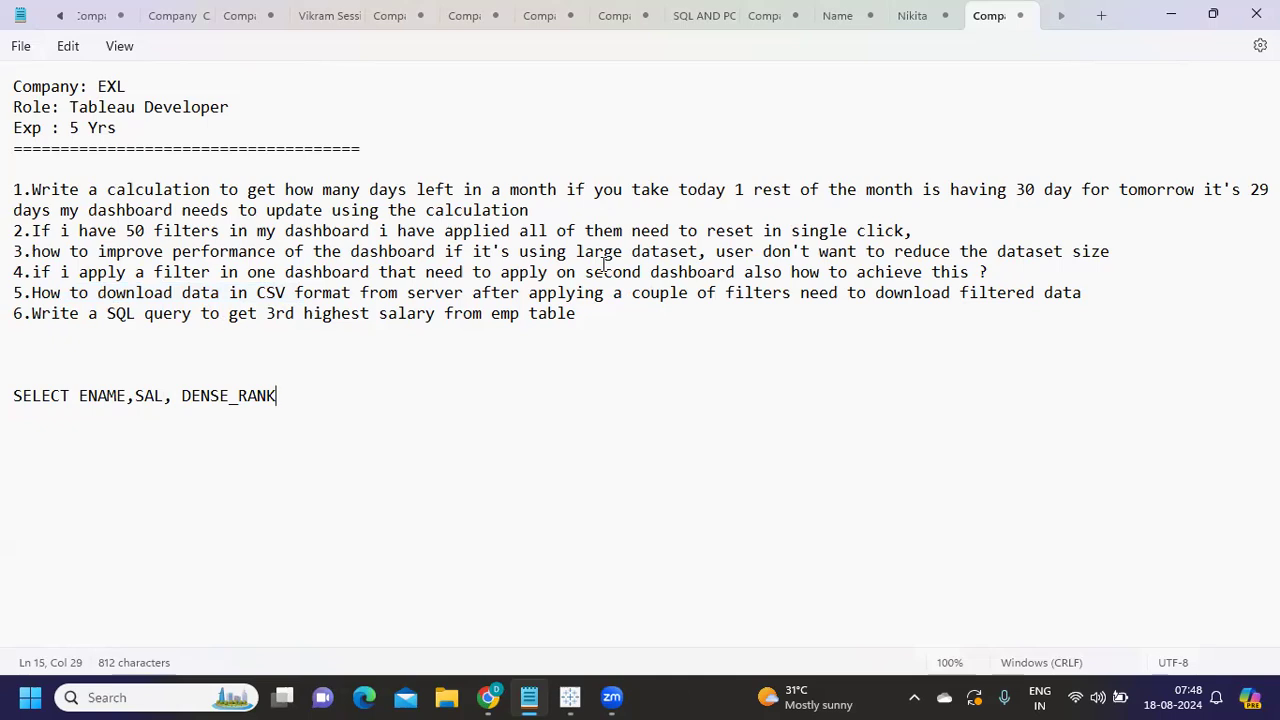
pyautogui.write('() OVER')
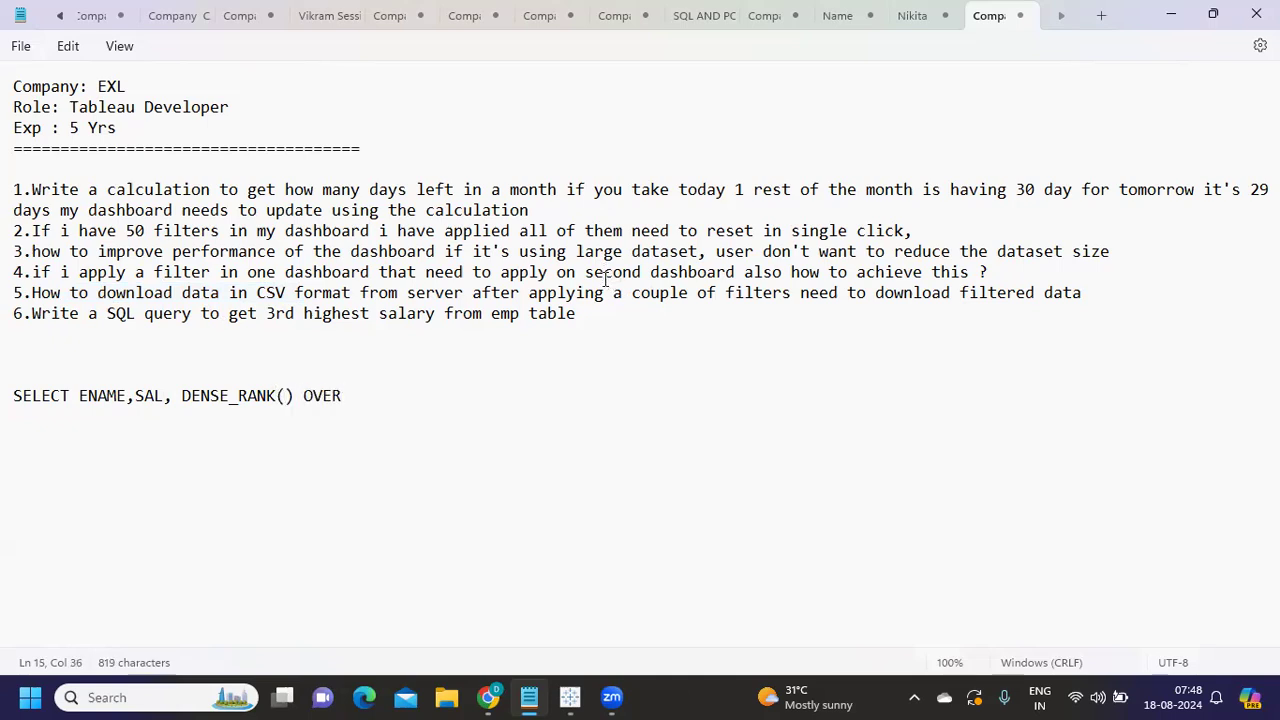
pyautogui.write(' (ORDE')
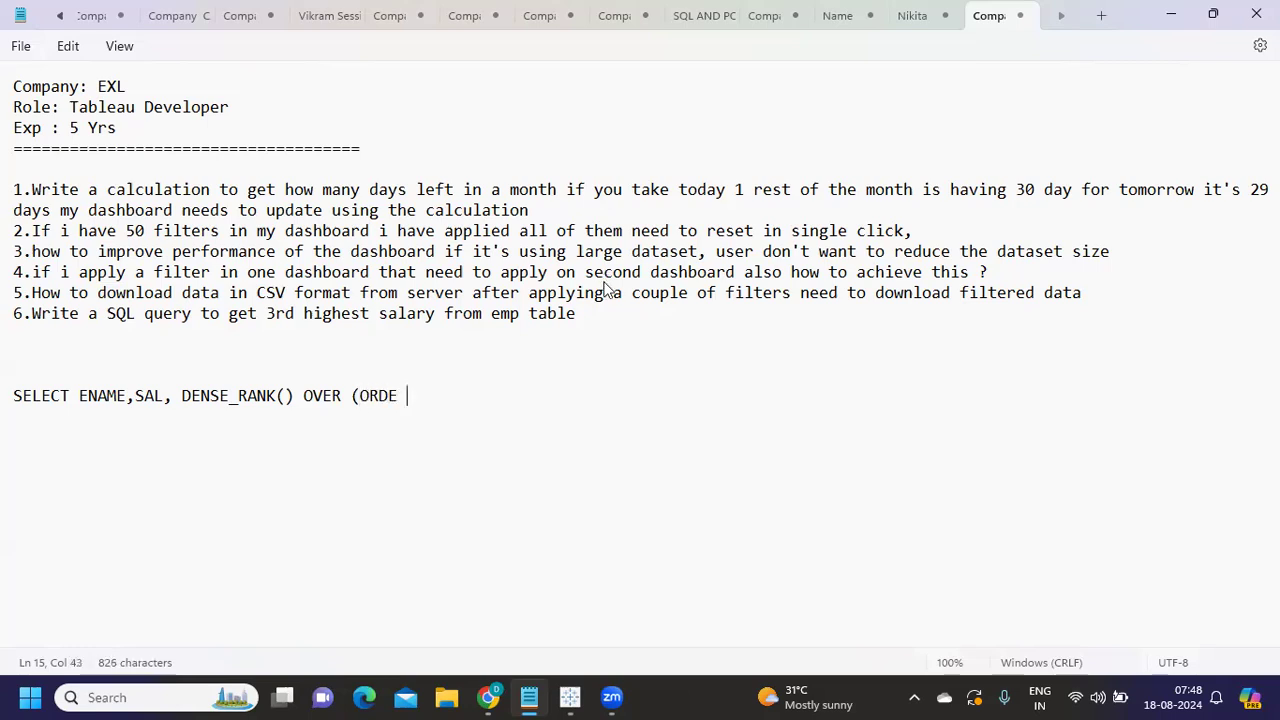
pyautogui.write('R BY SAL ')
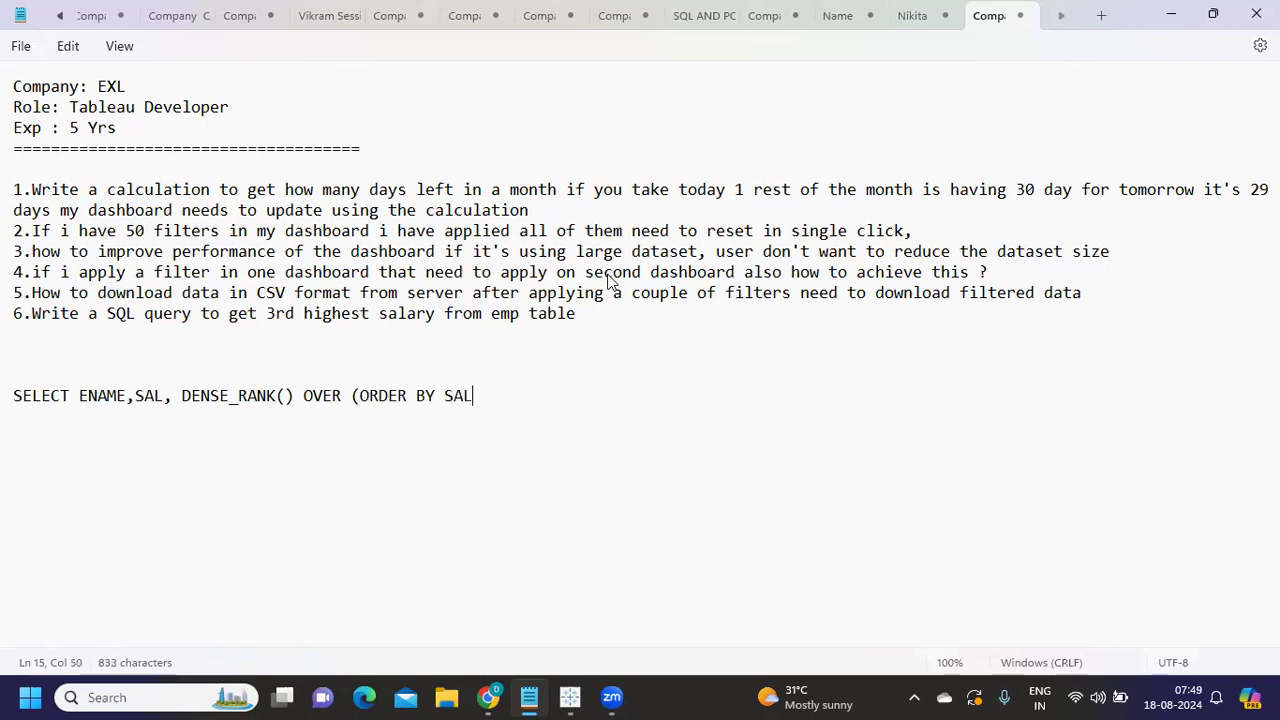
pyautogui.write('DESC) RANK_NUMBER')
pyautogui.press('Return')
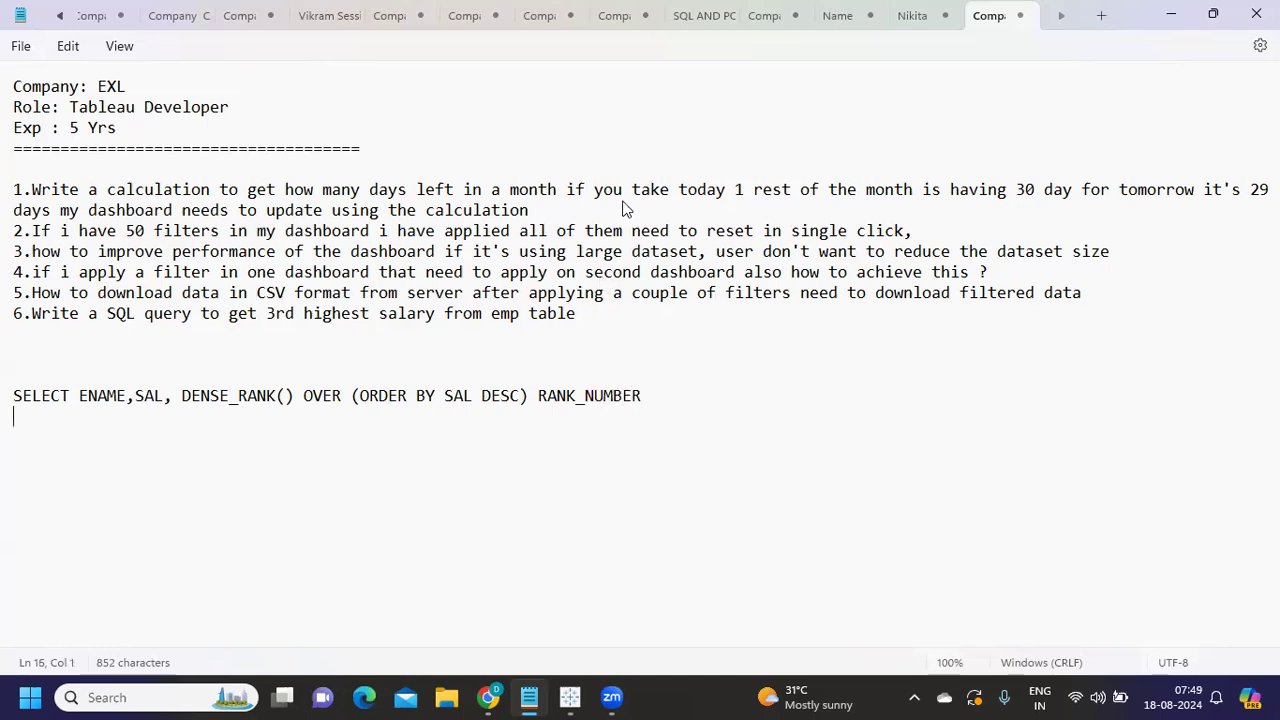
pyautogui.write('FROM EMP')
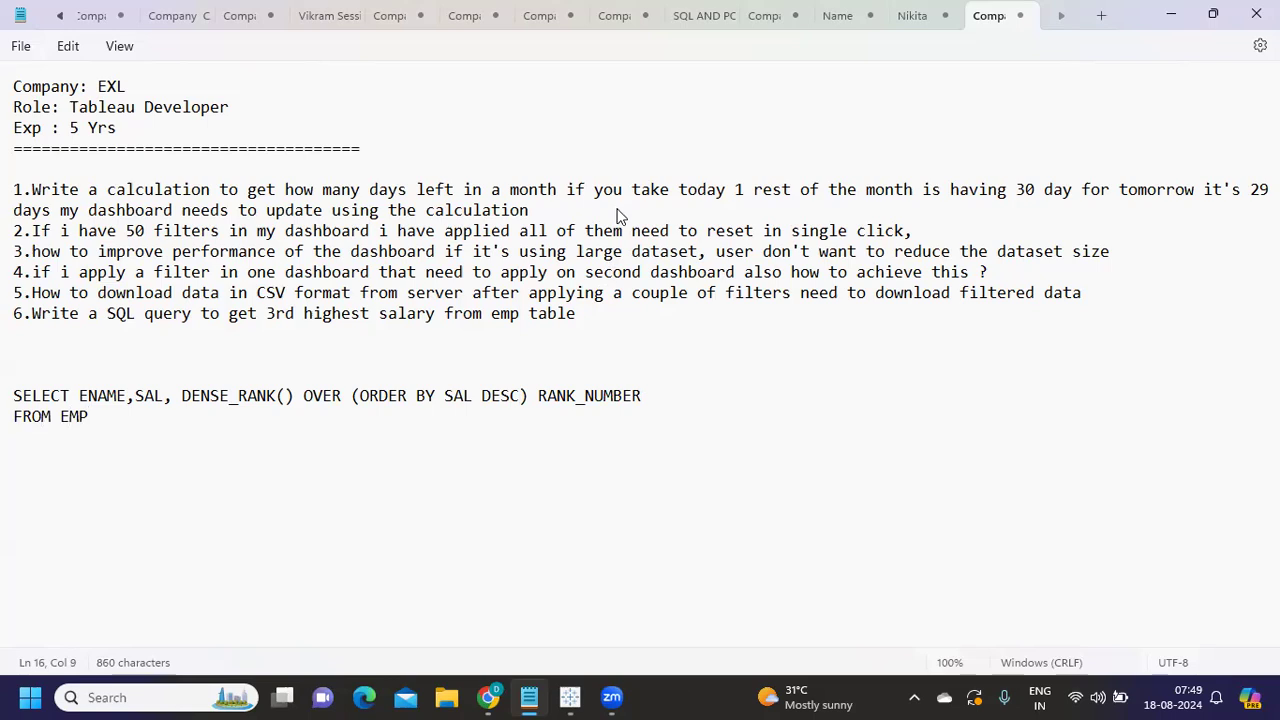
pyautogui.press('Return')
# Step: Wrap the ranking query as a subquery, with SELECT * FROM( on the line above it and ) AS IQ after EMP
pyautogui.moveTo(97, 424); pyautogui.dragTo(20, 404)
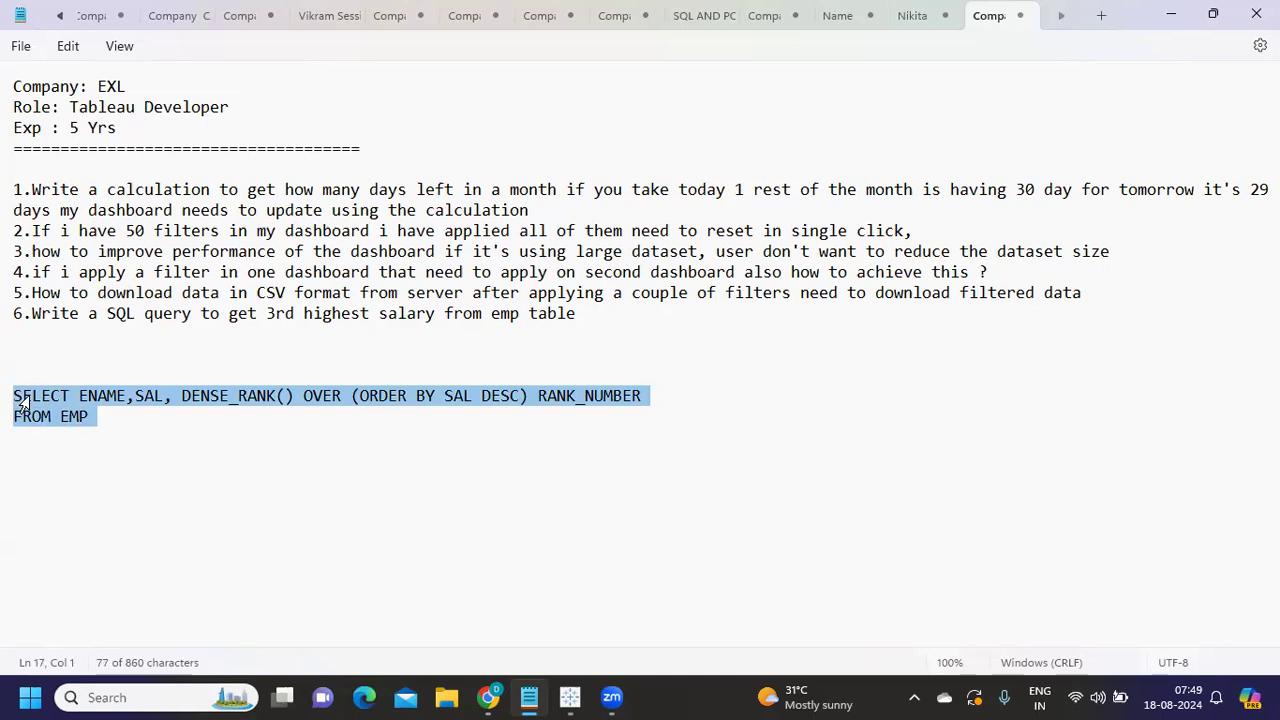
pyautogui.click(93, 369)
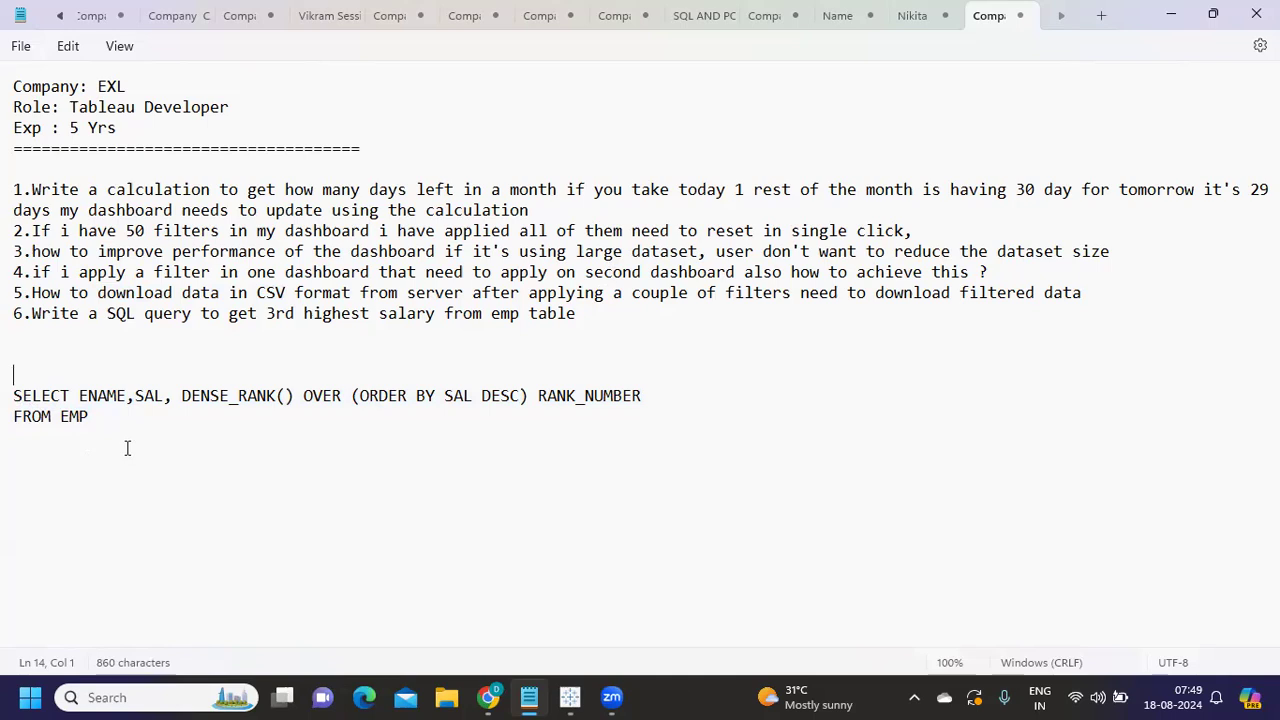
pyautogui.write('SELECT * FRO')
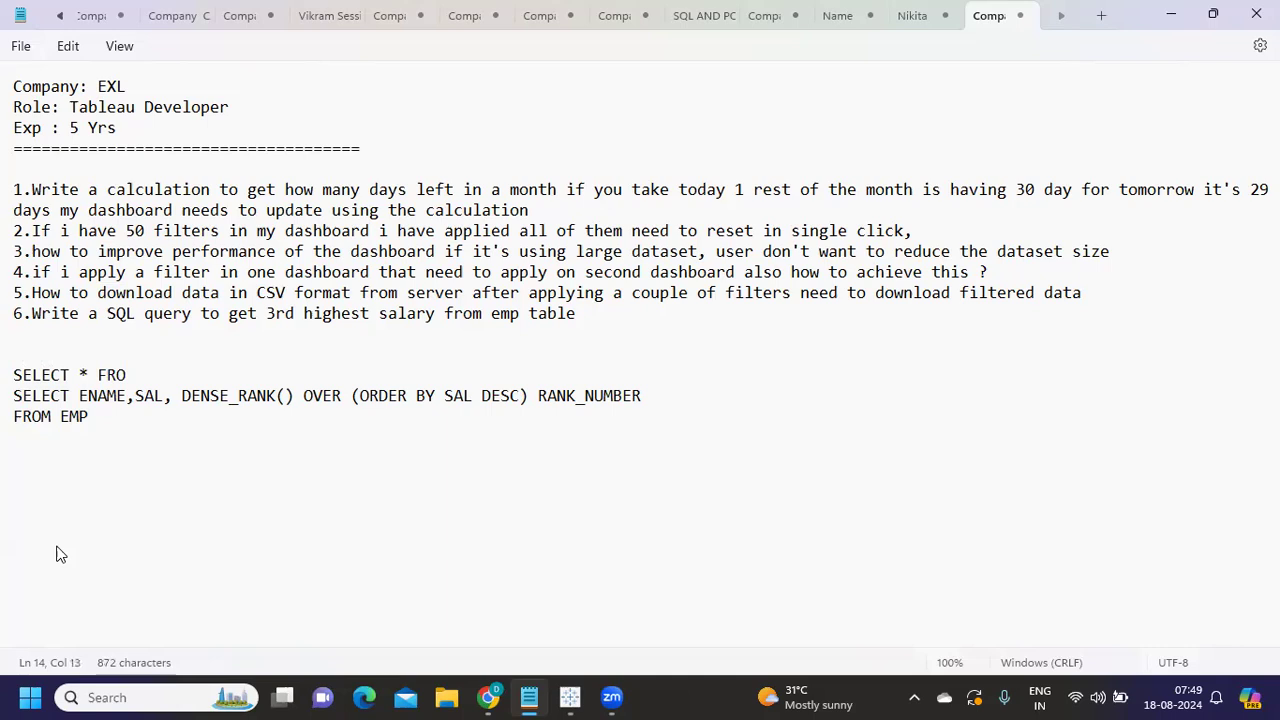
pyautogui.write('M(')
pyautogui.click(112, 425)
pyautogui.write(') AS IQ')
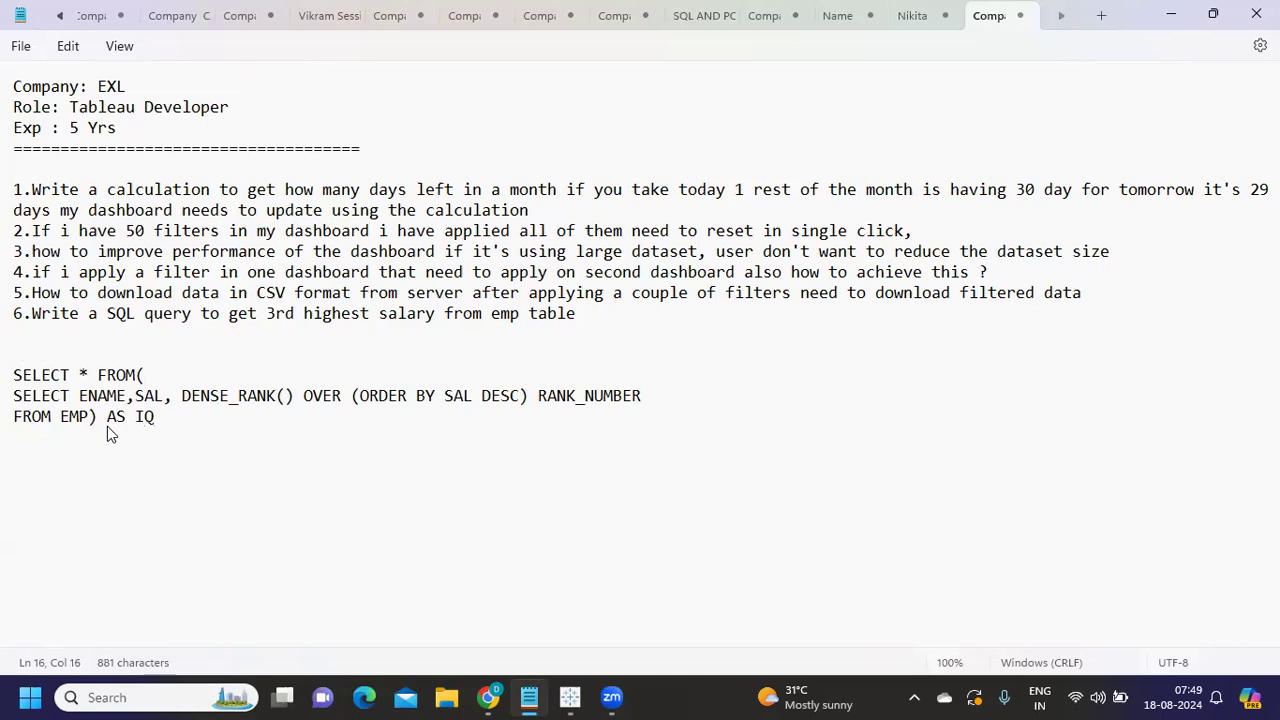
# Step: Add the condition WHERE RANK_NUMBER=3 on a new line below the subquery
pyautogui.press('Return')
pyautogui.write('WHER')
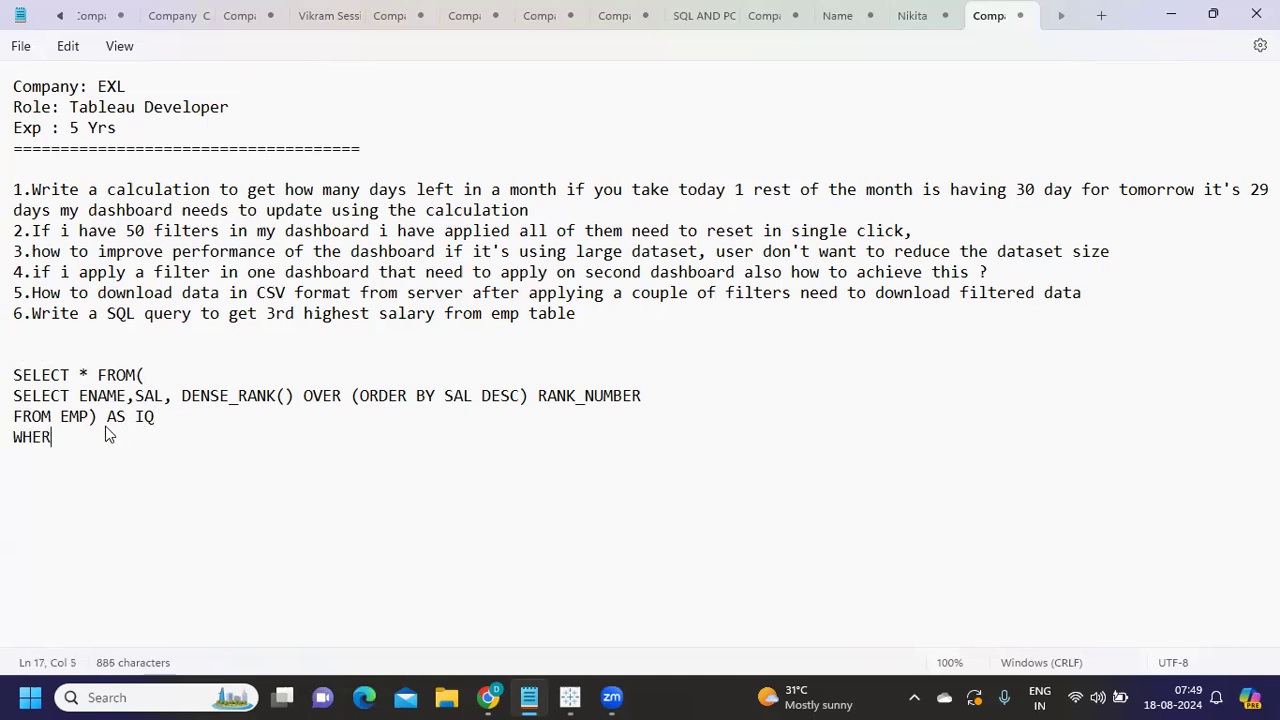
pyautogui.write('E RANK_NUM')
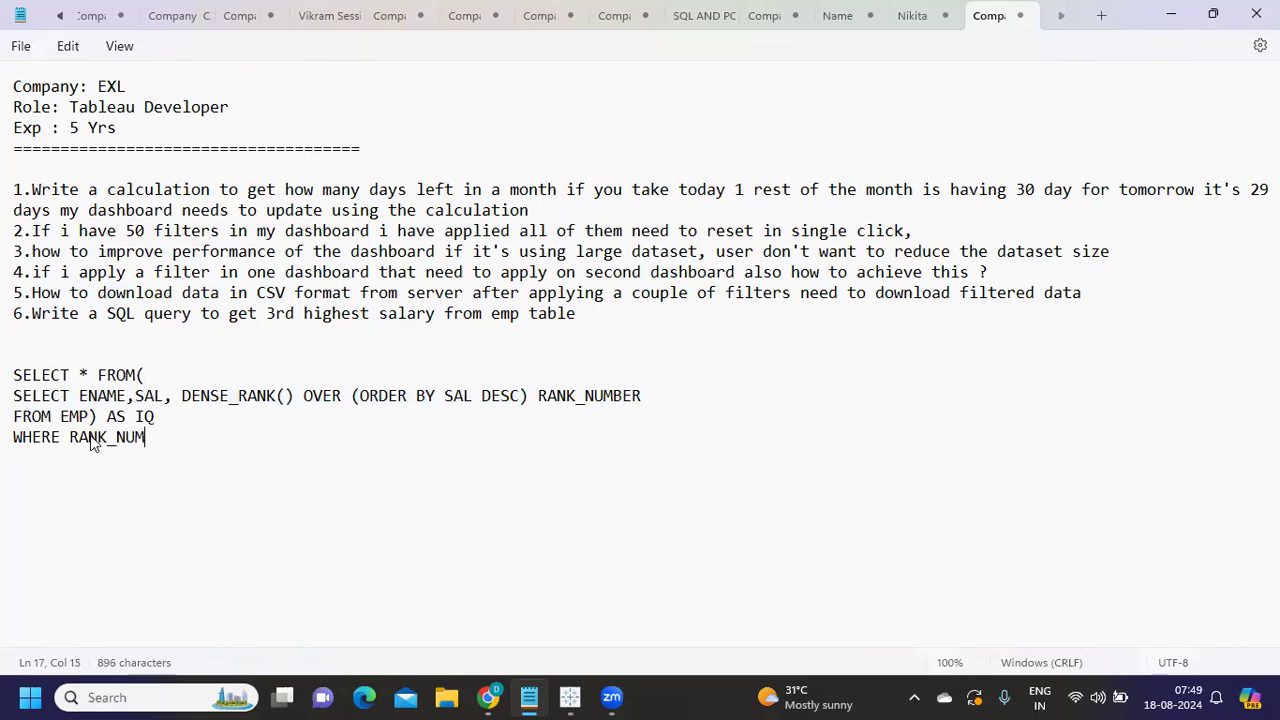
pyautogui.write('BER=3')
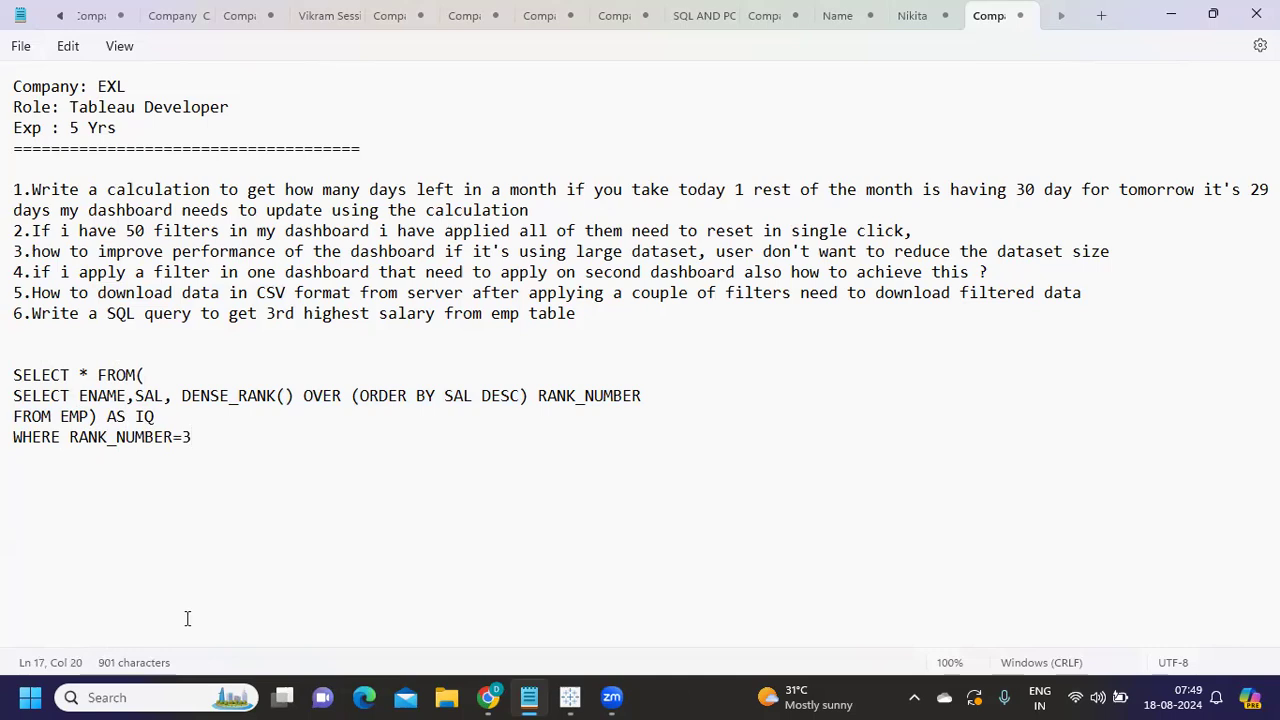
# Step: Highlight the full SQL query and its rank value 3 to review the answer to question 6
pyautogui.moveTo(217, 452); pyautogui.dragTo(4, 374)
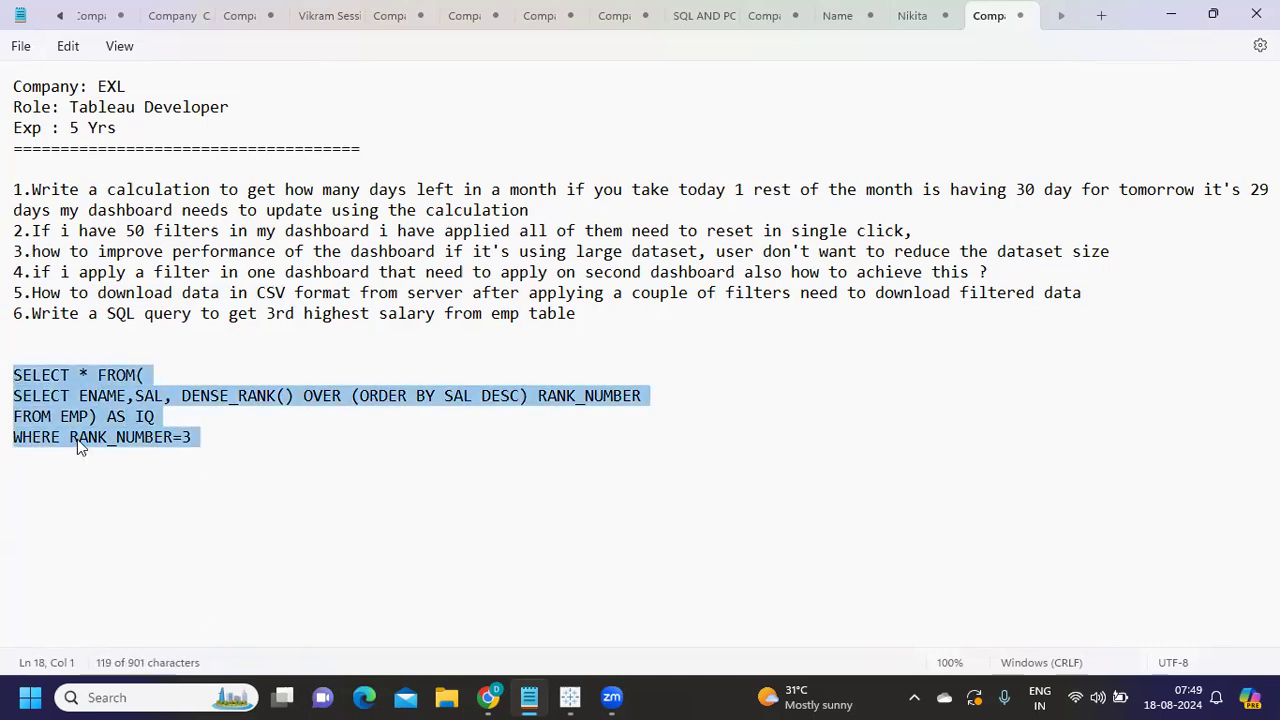
pyautogui.click(191, 430)
pyautogui.moveTo(182, 437); pyautogui.dragTo(228, 474)
pyautogui.click(232, 454)
pyautogui.click(238, 444)
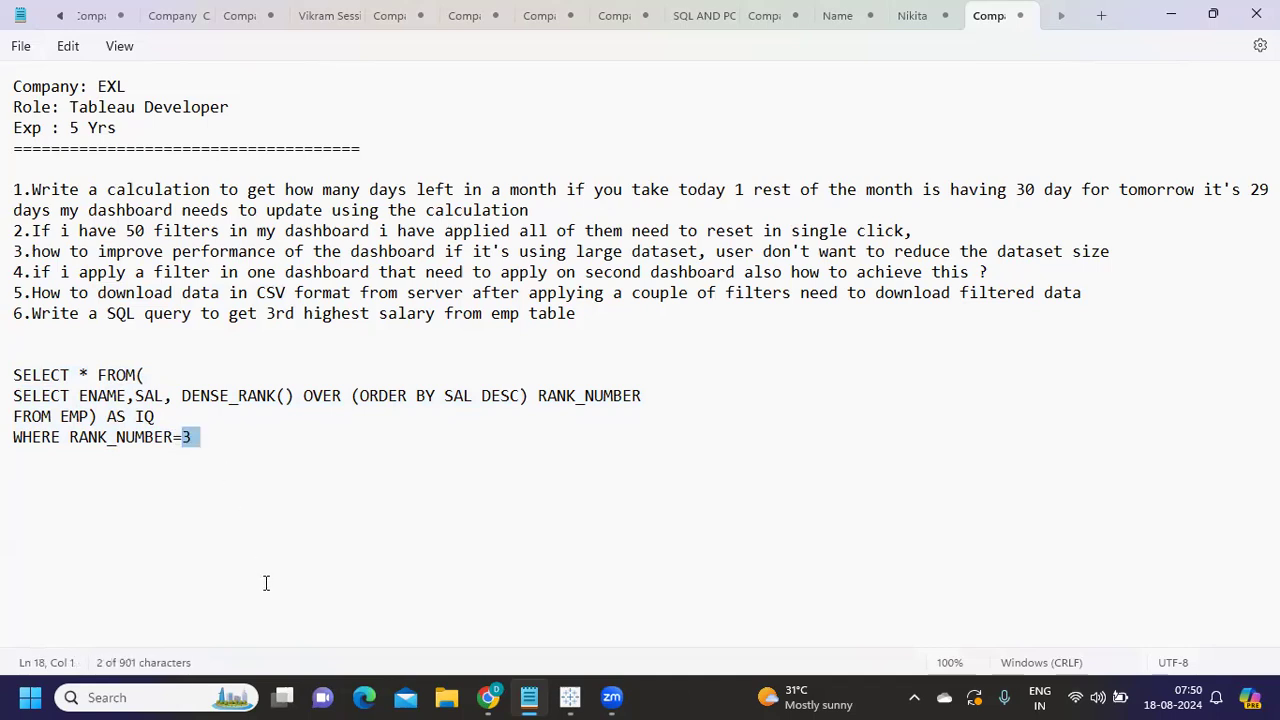
pyautogui.click(221, 438)
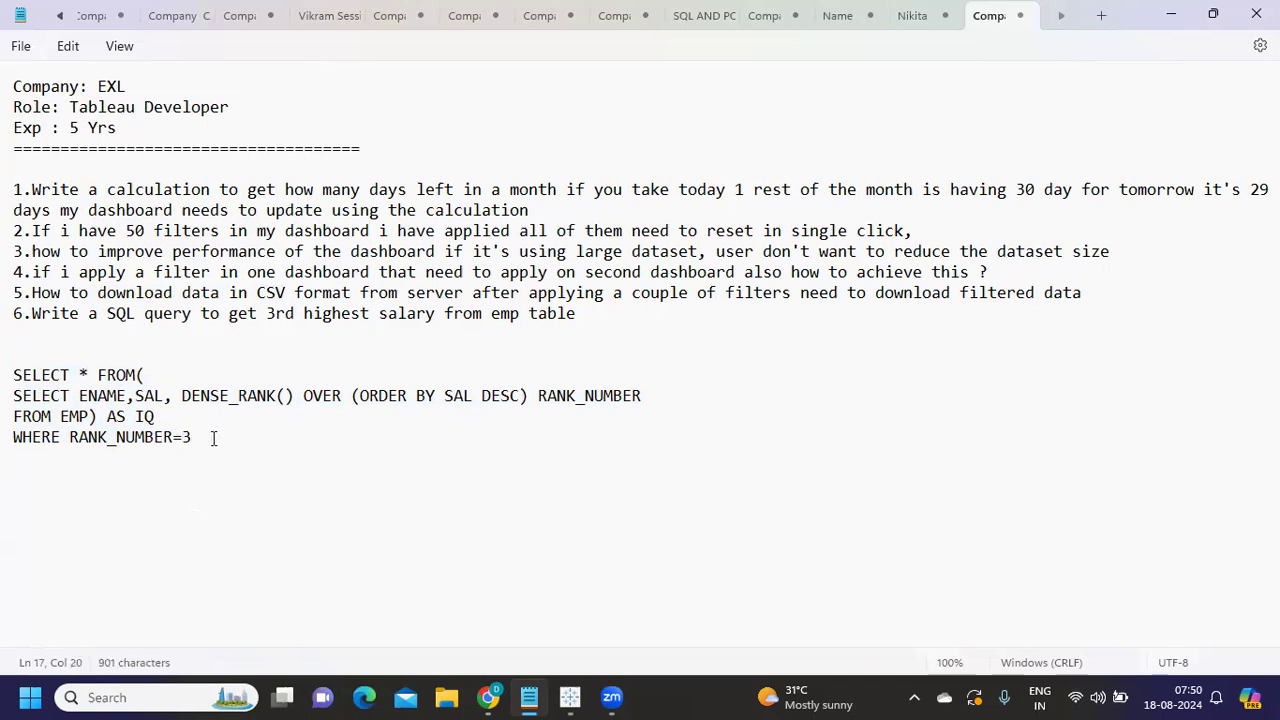
pyautogui.moveTo(215, 438); pyautogui.dragTo(14, 378)
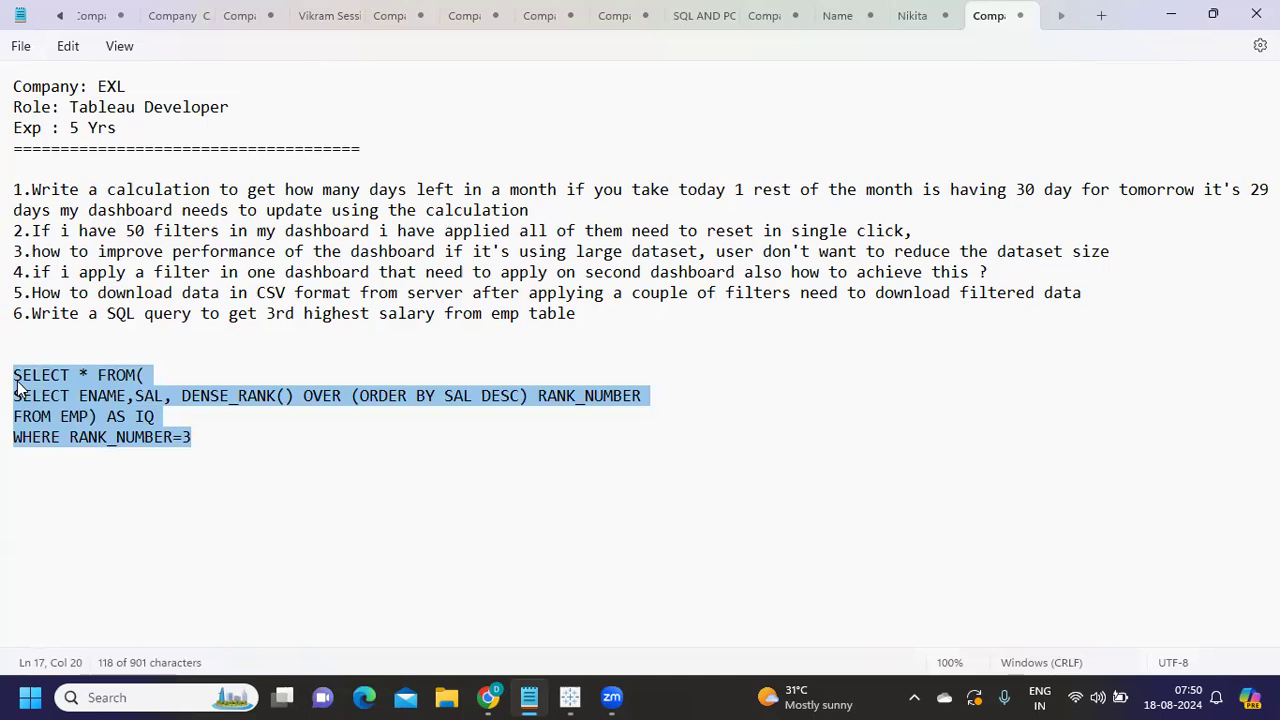